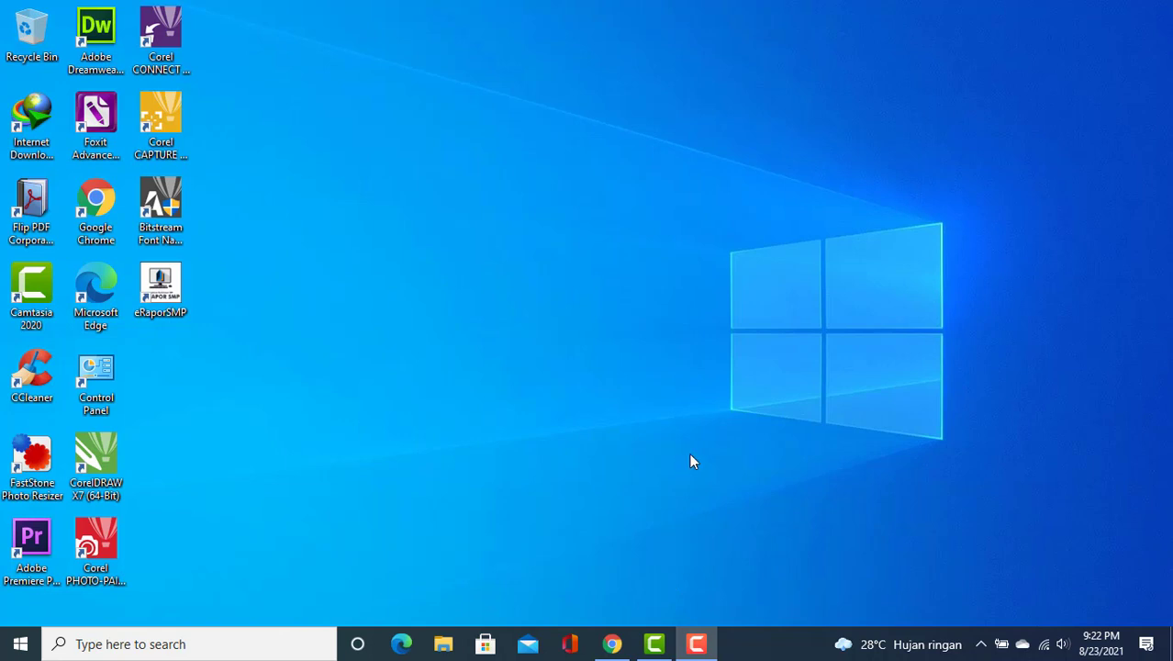
- Refresh the desktop and switch to Chrome with the anbk.kemdikbud.go.id login page
{"action": "right_click", "coordinate": [476, 220]}
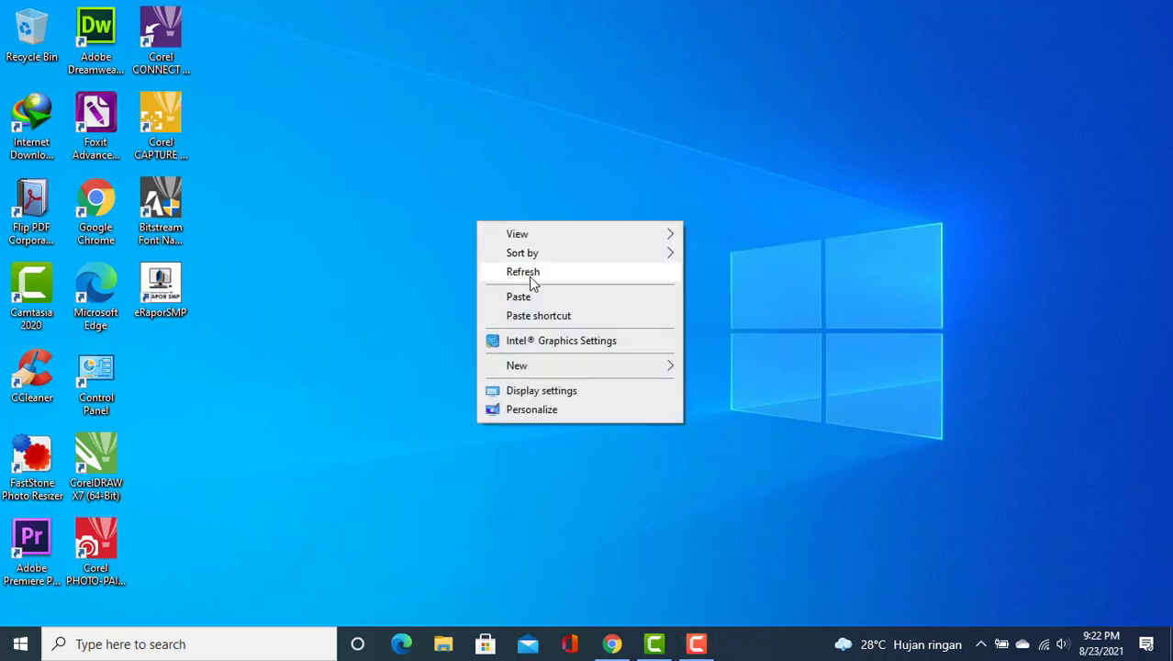
{"action": "left_click", "coordinate": [529, 276]}
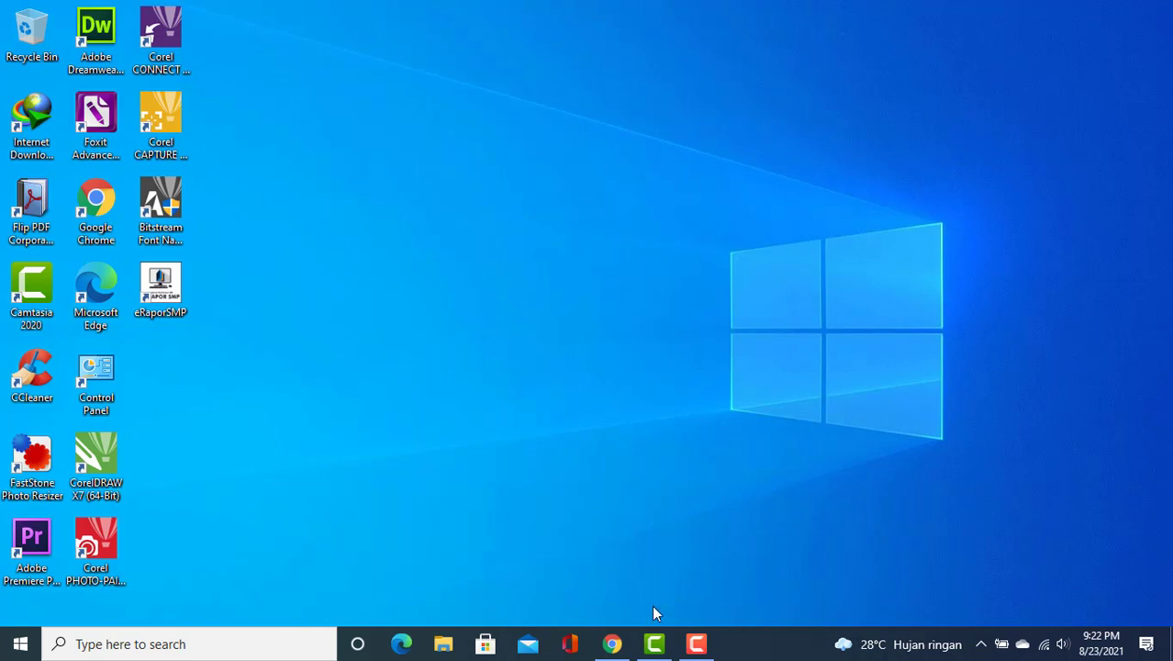
{"action": "left_click", "coordinate": [612, 643]}
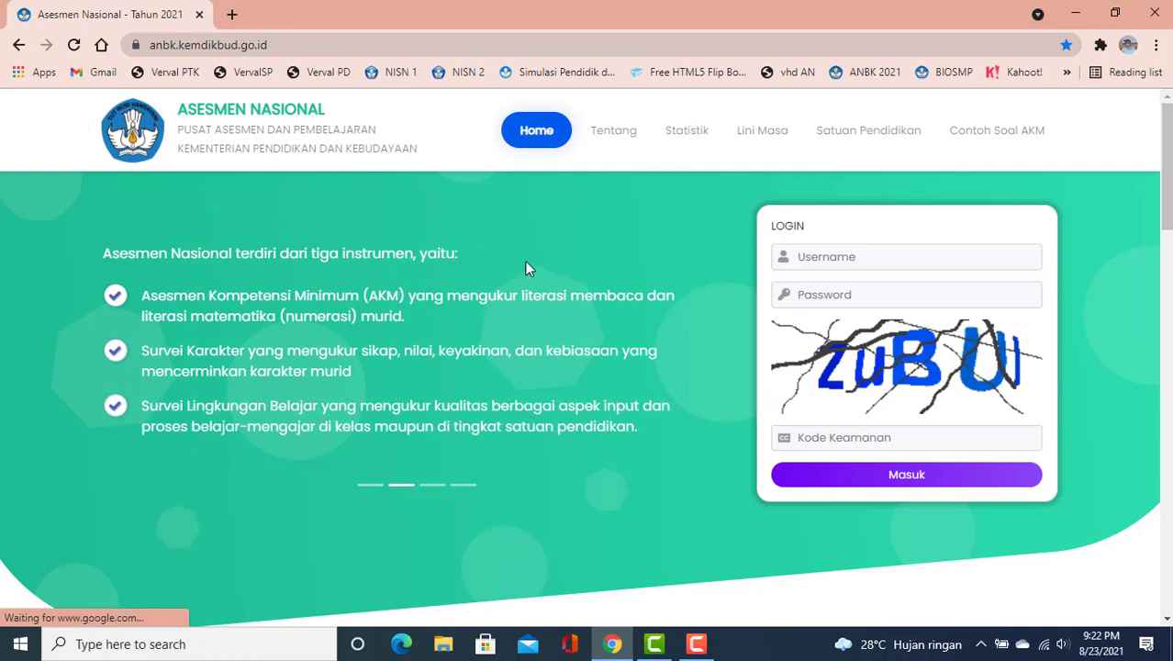
{"action": "double_click", "coordinate": [427, 42]}
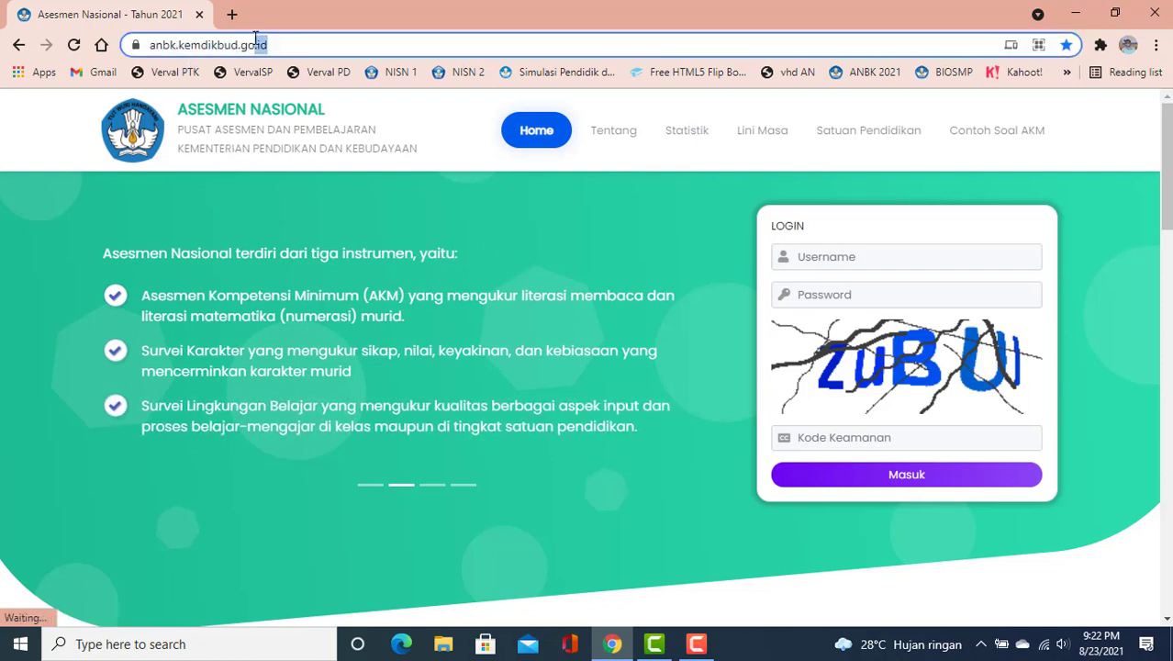
{"action": "left_click", "coordinate": [701, 246]}
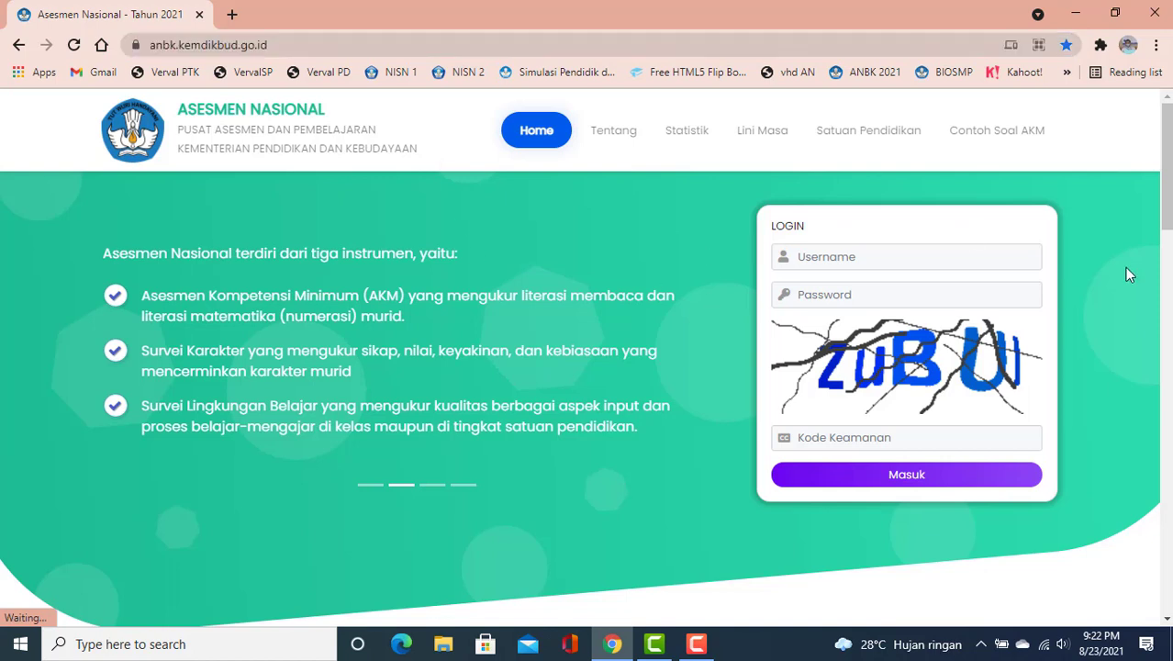
- Fill in the Asesmen Nasional login form with the saved proctor username and the account password
{"action": "left_click", "coordinate": [941, 259]}
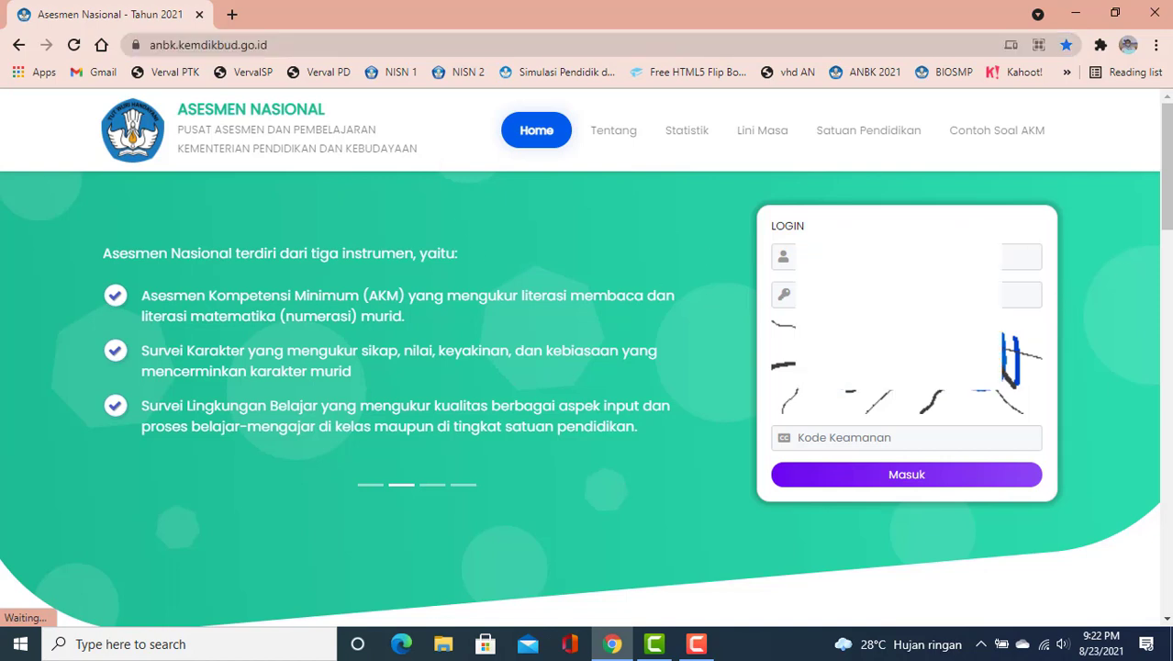
{"action": "left_click", "coordinate": [906, 257]}
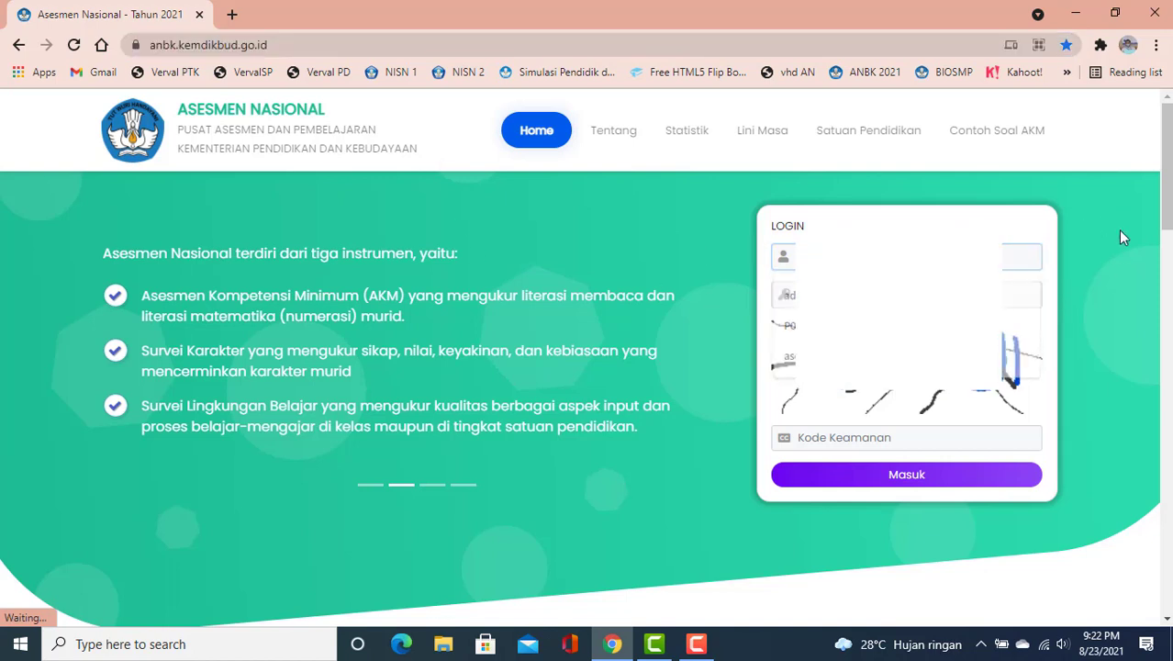
{"action": "left_click", "coordinate": [833, 327]}
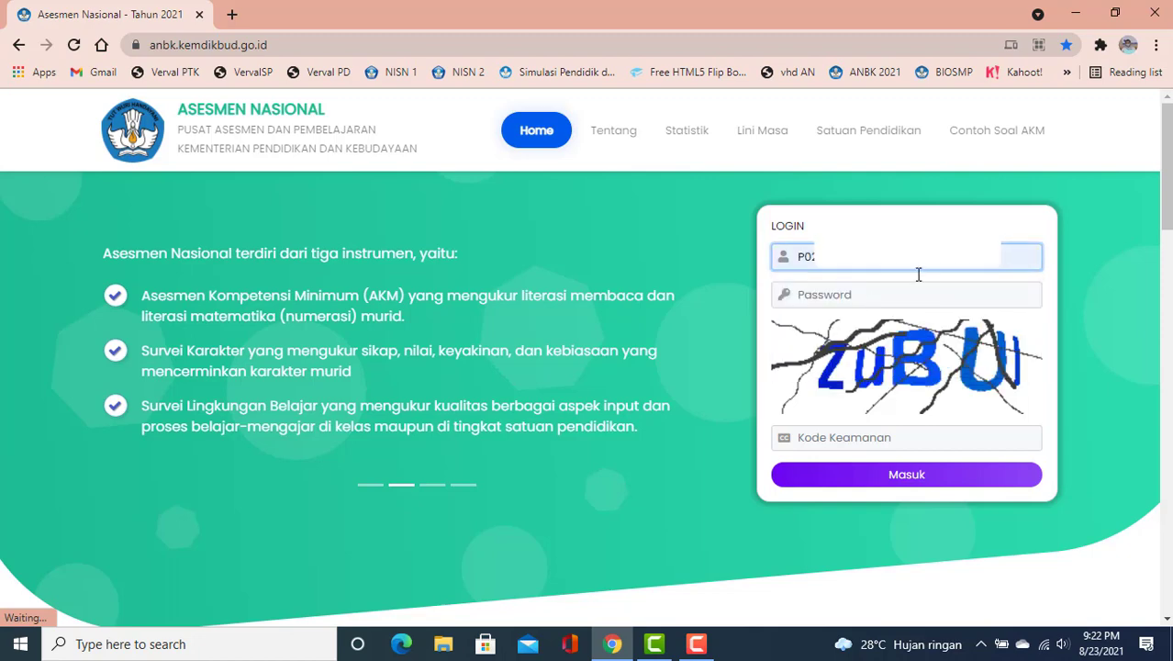
{"action": "left_click", "coordinate": [862, 295]}
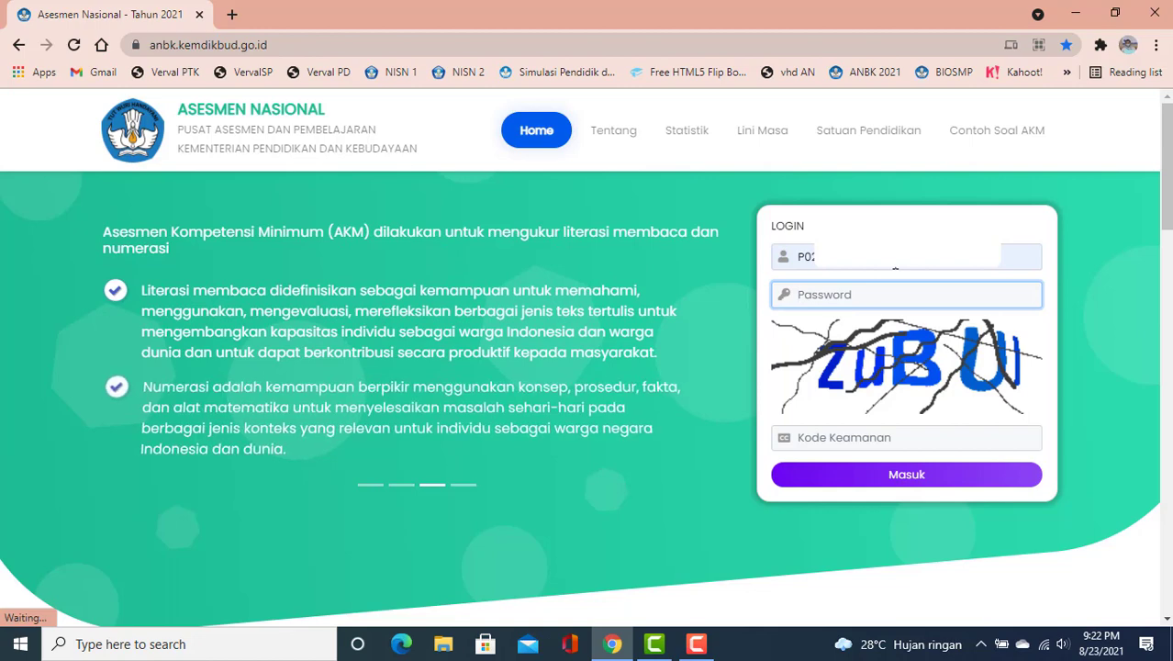
{"action": "type", "text": "**"}
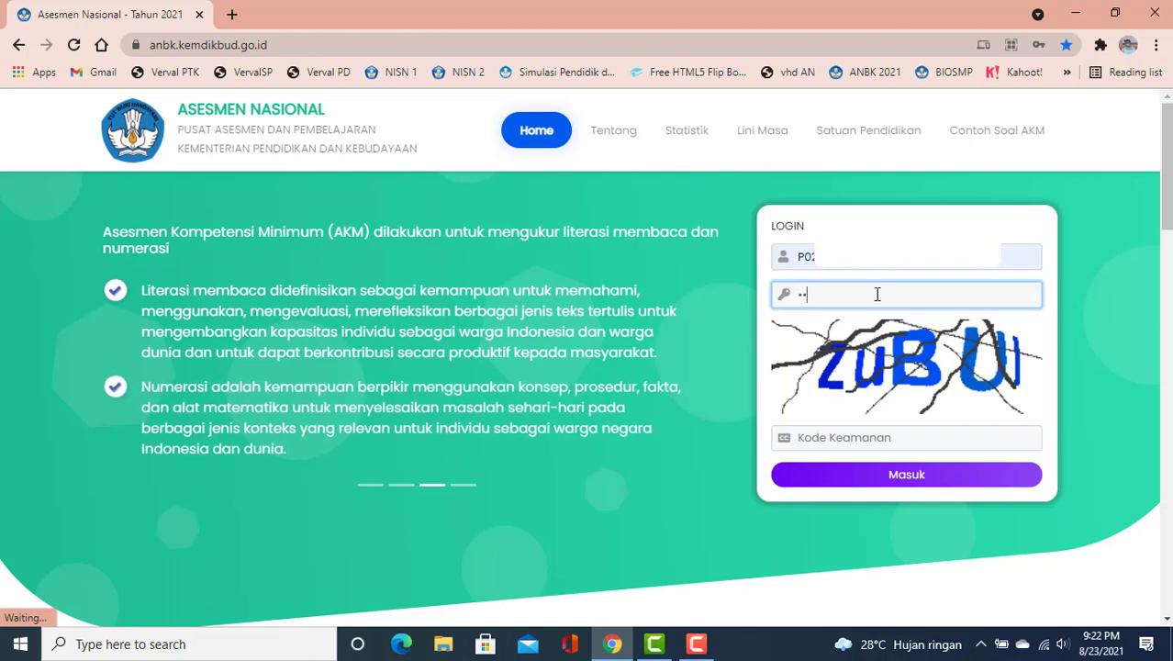
{"action": "type", "text": "********"}
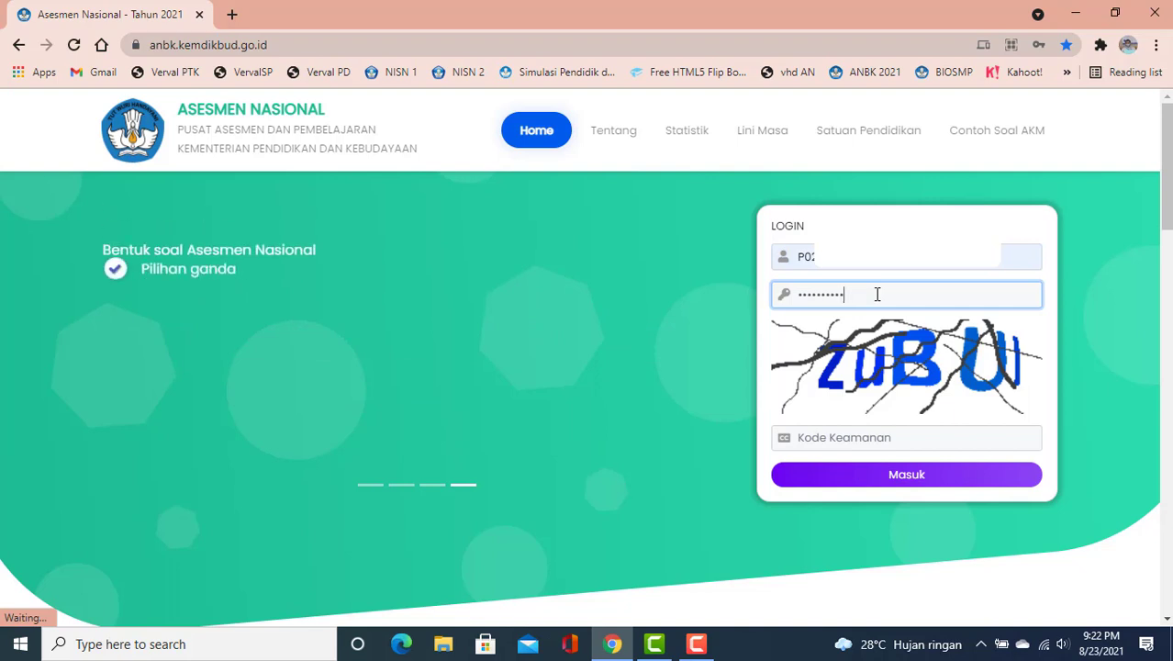
{"action": "type", "text": "***"}
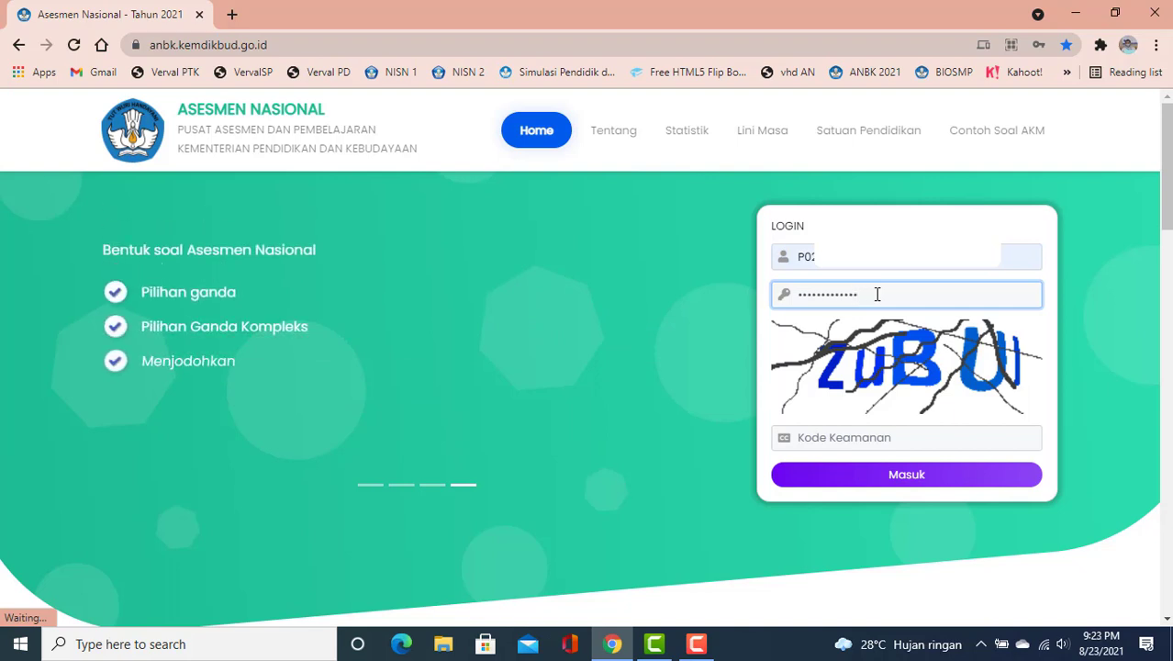
{"action": "type", "text": "*"}
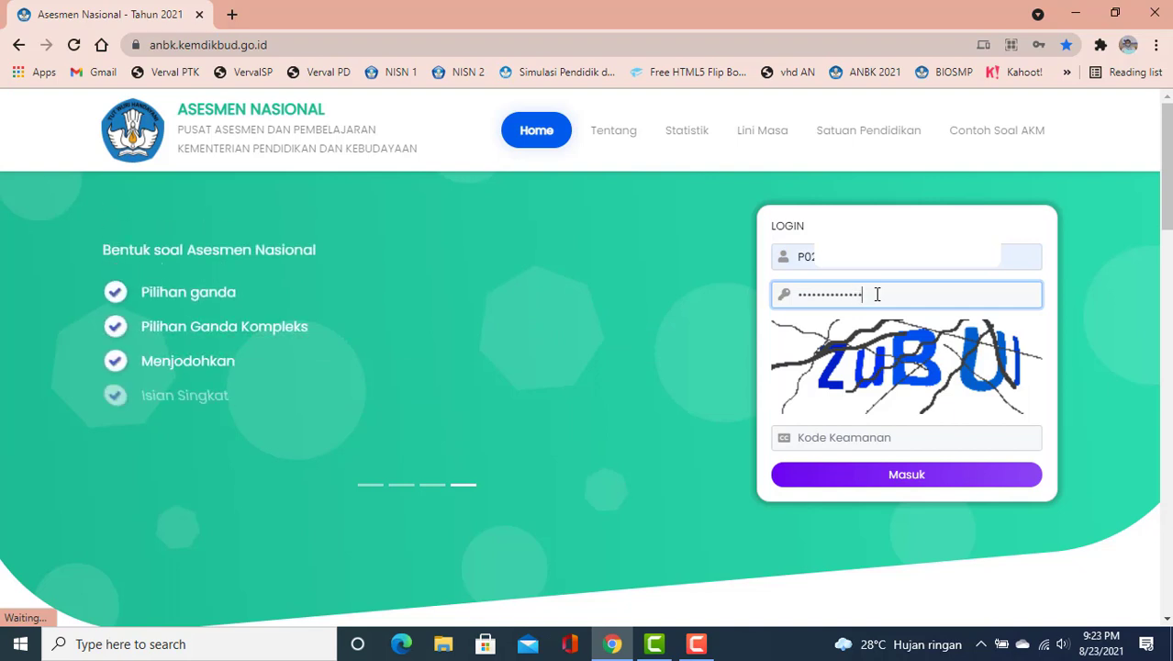
- Enter the security code from the captcha image, matching its letter case, and log in
{"action": "left_click", "coordinate": [890, 441]}
{"action": "type", "text": "Z"}
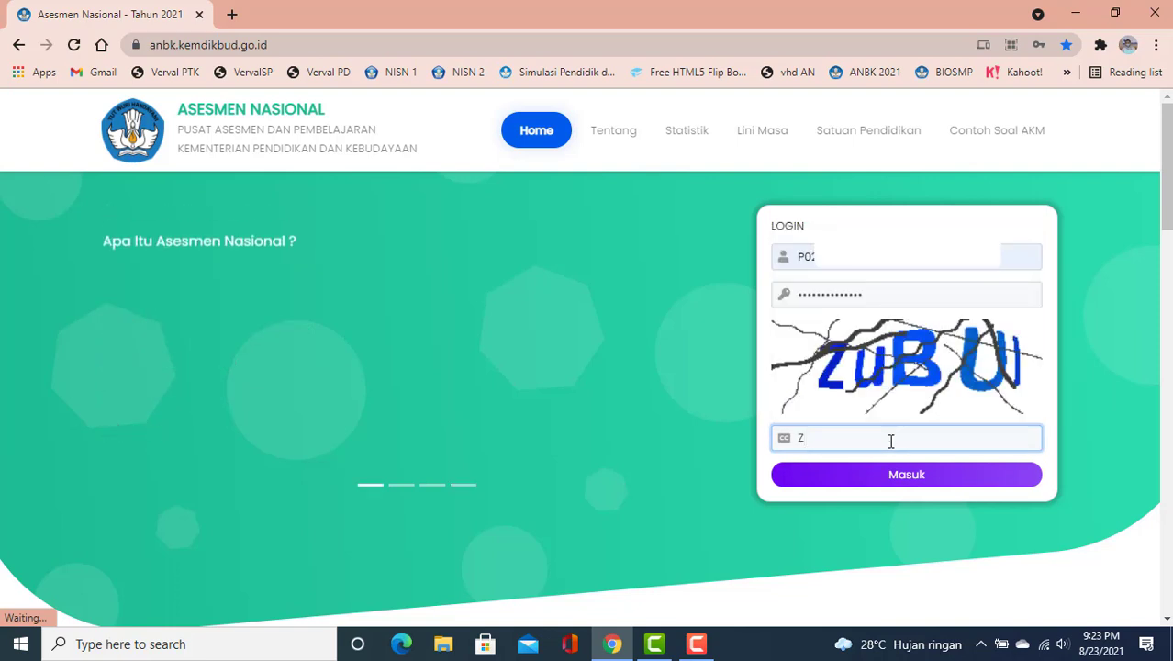
{"action": "key", "text": "BackSpace"}
{"action": "type", "text": "Z"}
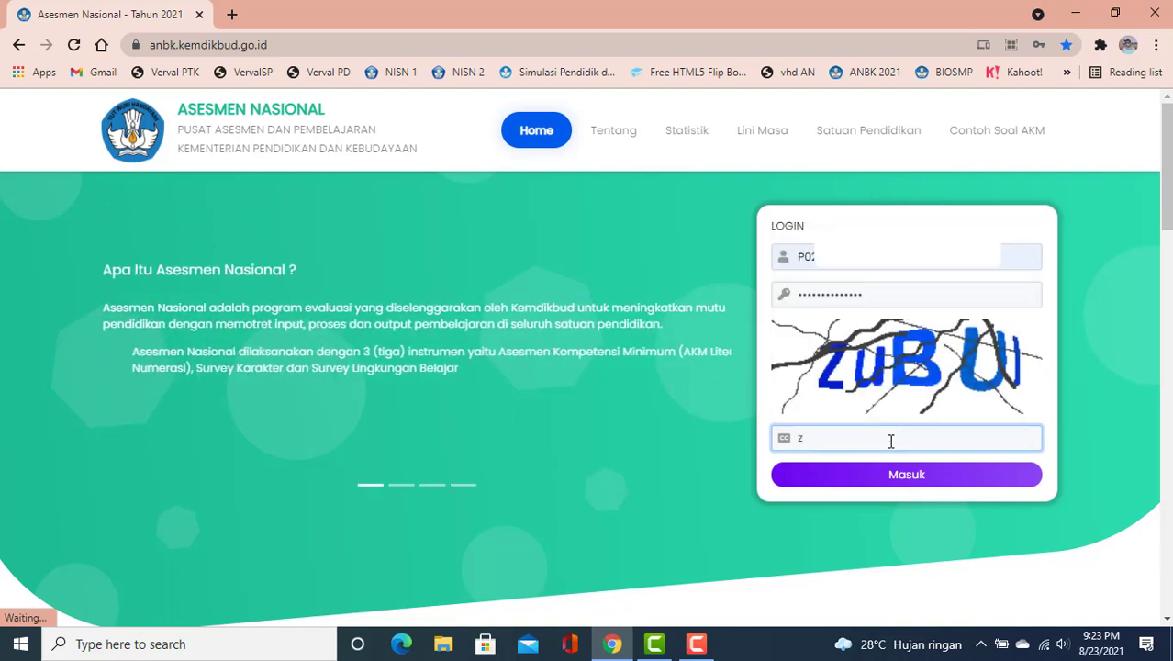
{"action": "key", "text": "BackSpace"}
{"action": "type", "text": "ZU"}
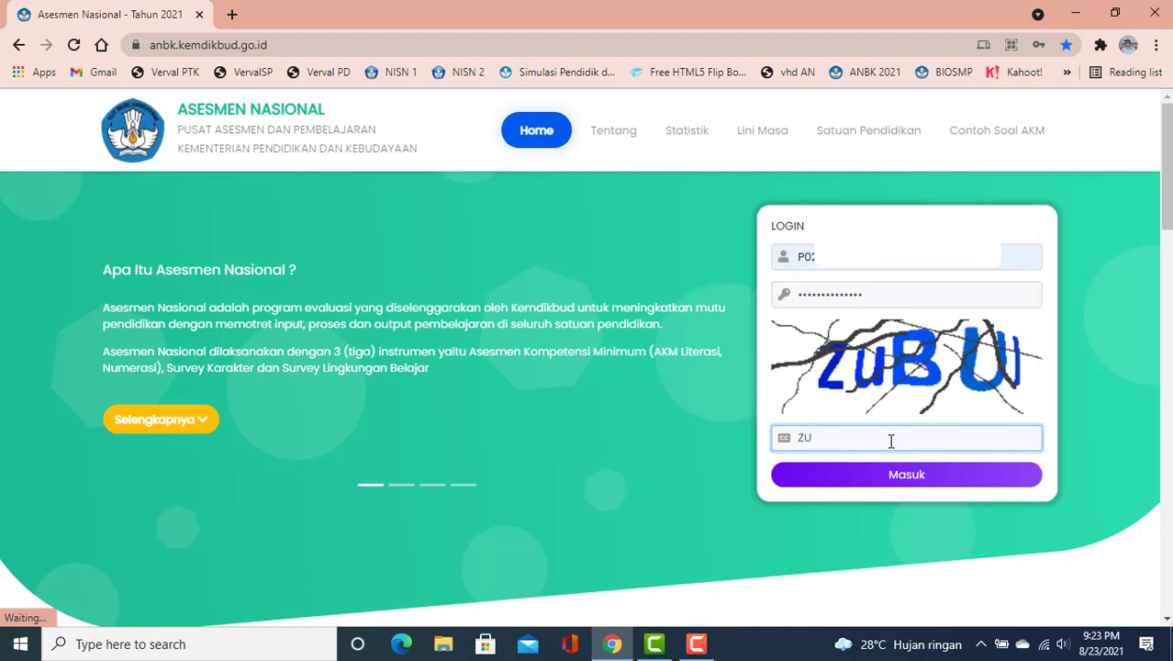
{"action": "type", "text": "uBU"}
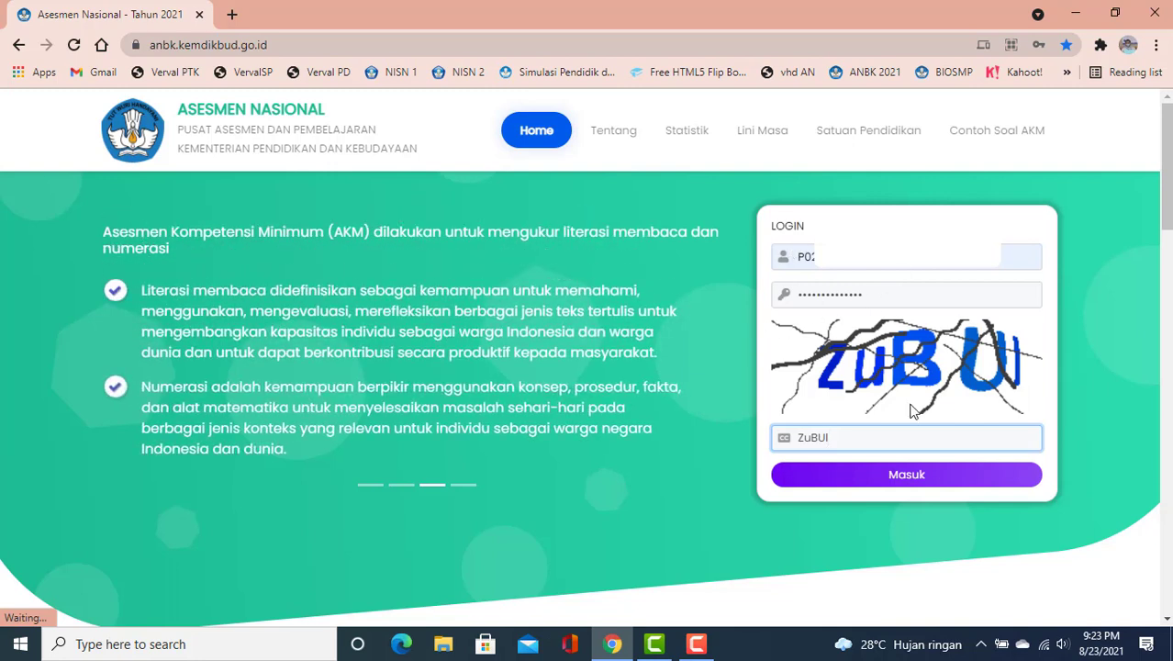
{"action": "left_click", "coordinate": [890, 484]}
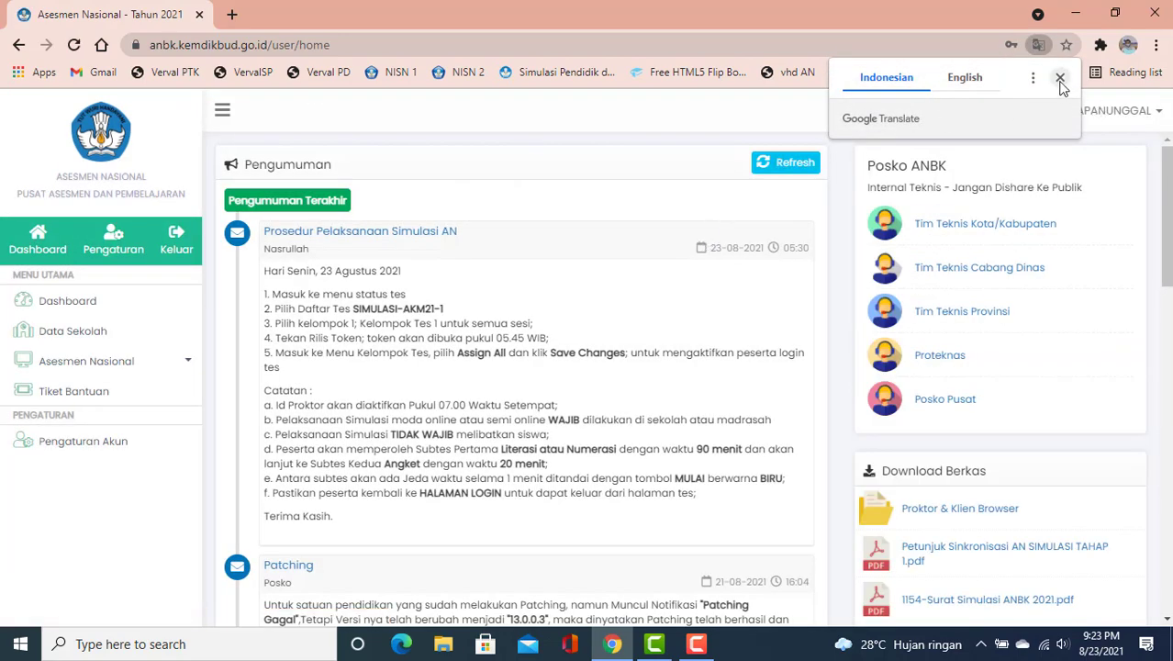
- Read the Prosedur Pelaksanaan Simulasi AN announcement on the dashboard, down to the Download Berkas section
{"action": "left_click", "coordinate": [430, 270]}
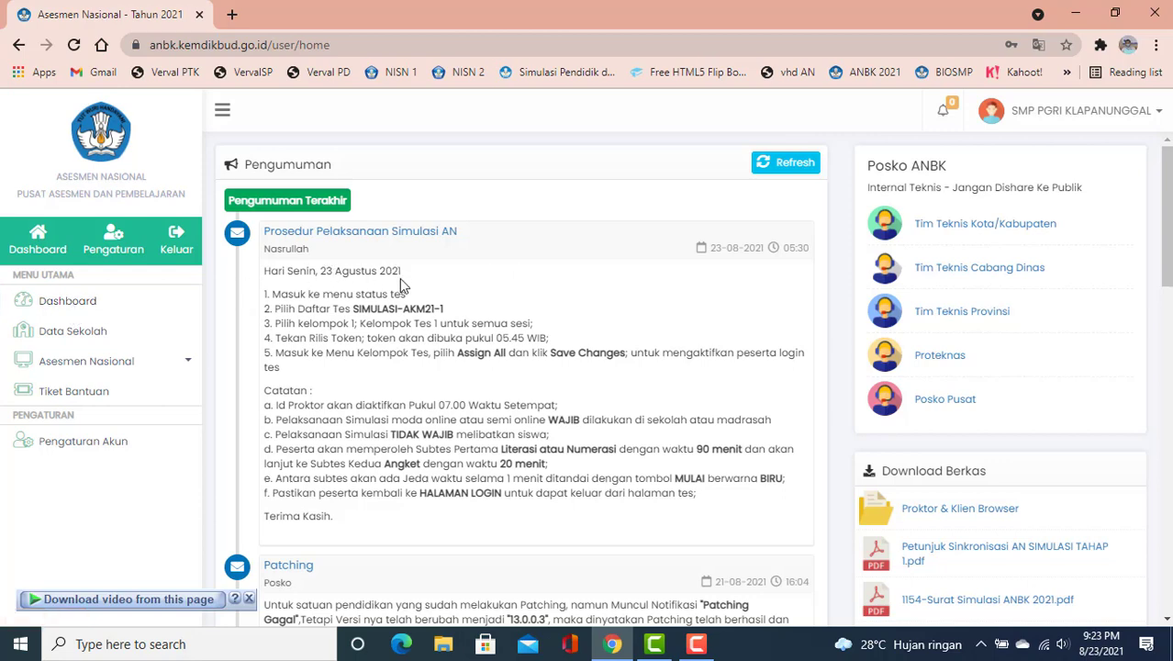
{"action": "scroll", "coordinate": [389, 276], "scroll_direction": "down", "scroll_amount": 1}
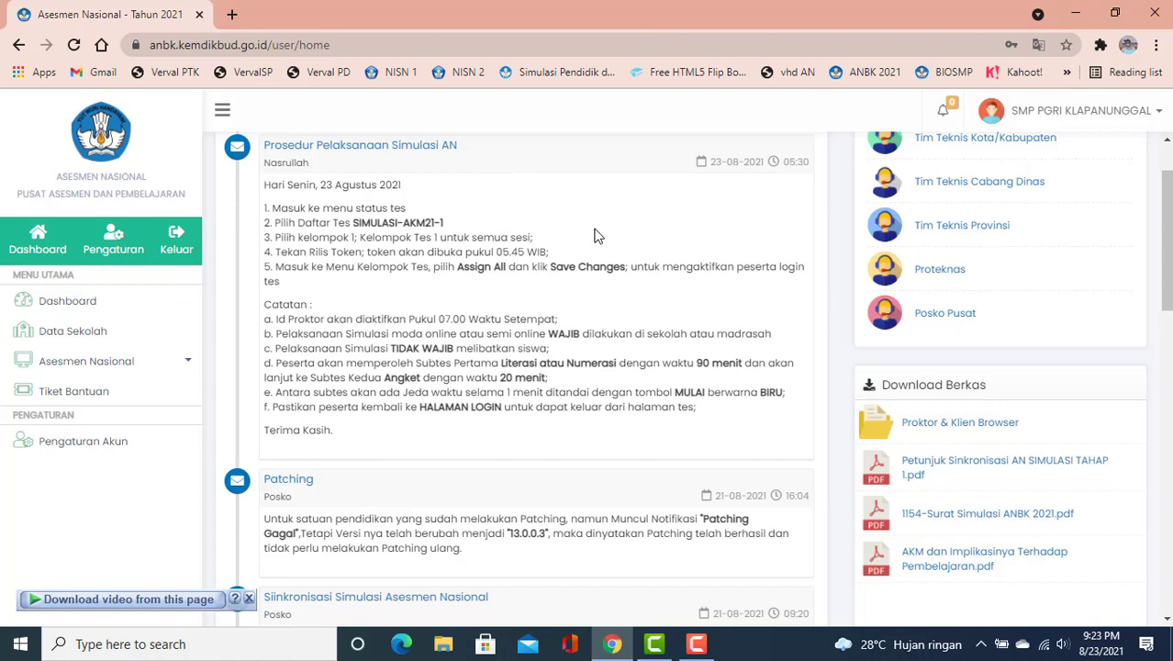
{"action": "scroll", "coordinate": [598, 235], "scroll_direction": "up", "scroll_amount": 1}
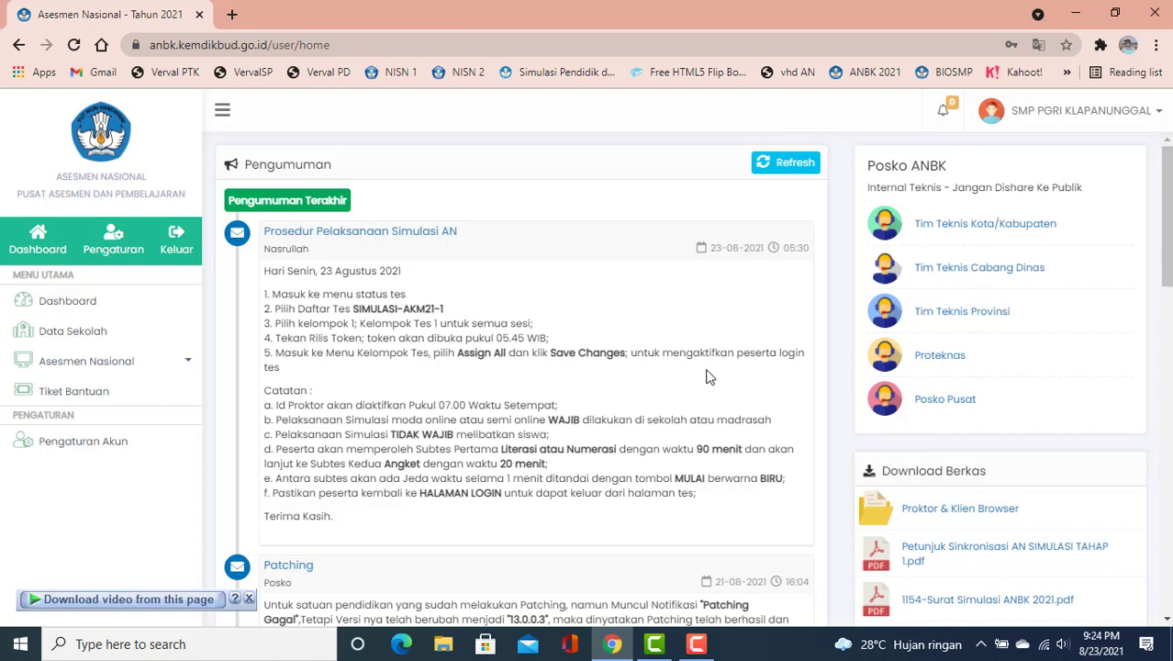
{"action": "scroll", "coordinate": [656, 385], "scroll_direction": "down", "scroll_amount": 1}
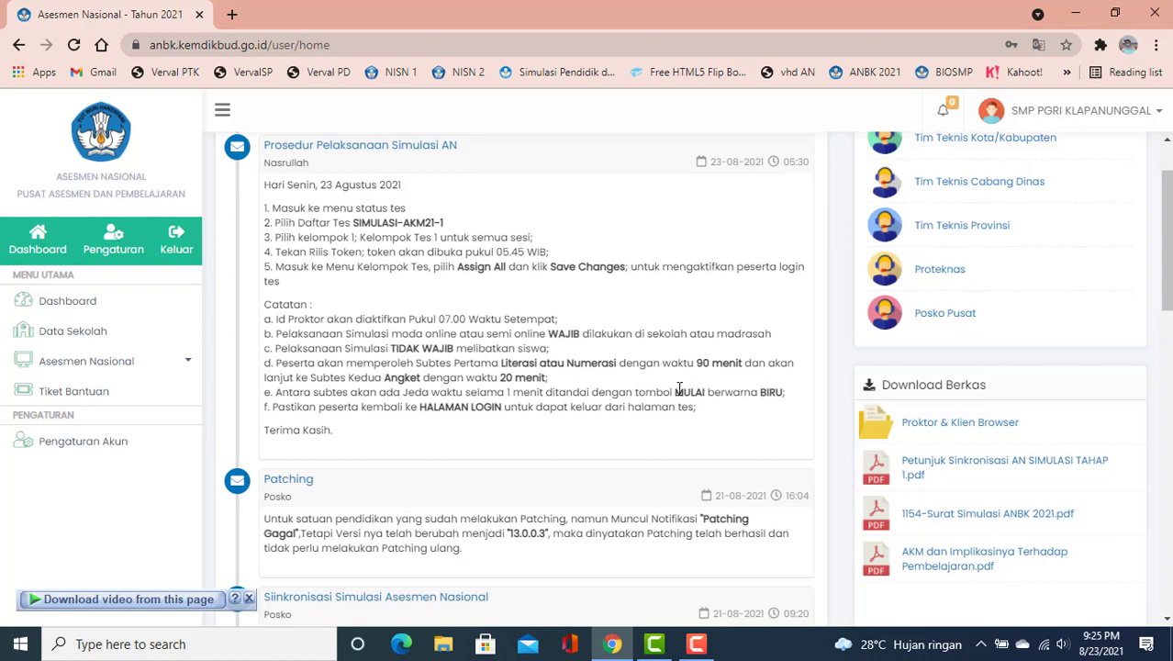
{"action": "scroll", "coordinate": [916, 435], "scroll_direction": "down", "scroll_amount": 1}
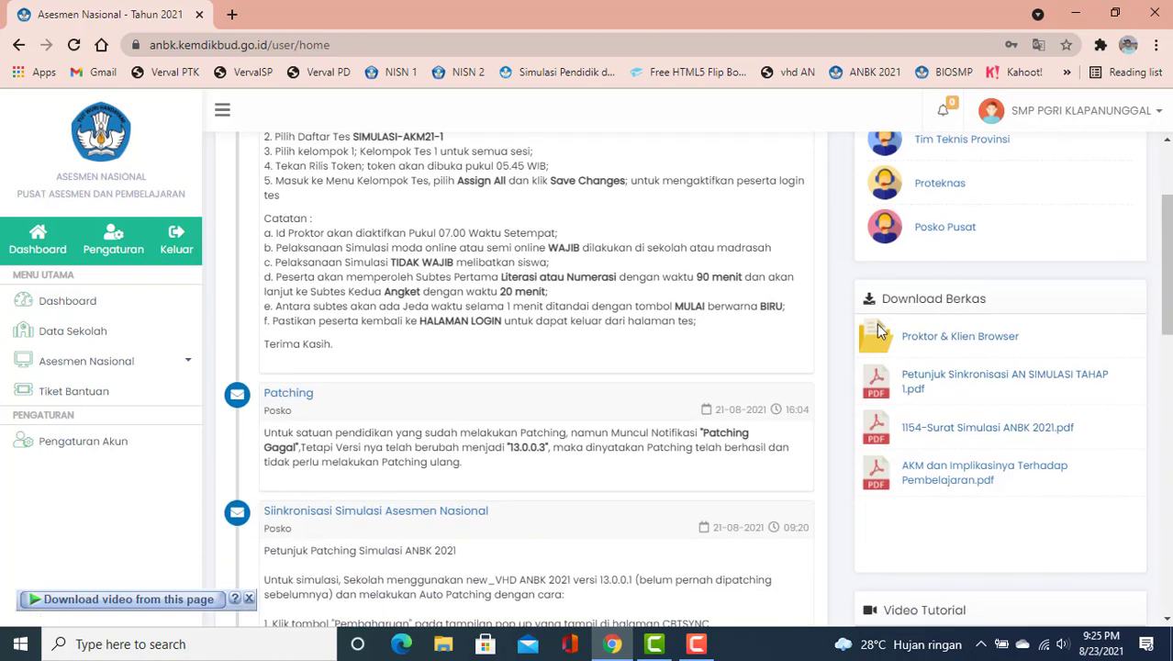
- Expand the Proktor & Klien Browser file list and open the downloaded Simulai ANBK 23-08-2021 folder in File Explorer
{"action": "left_click", "coordinate": [949, 347]}
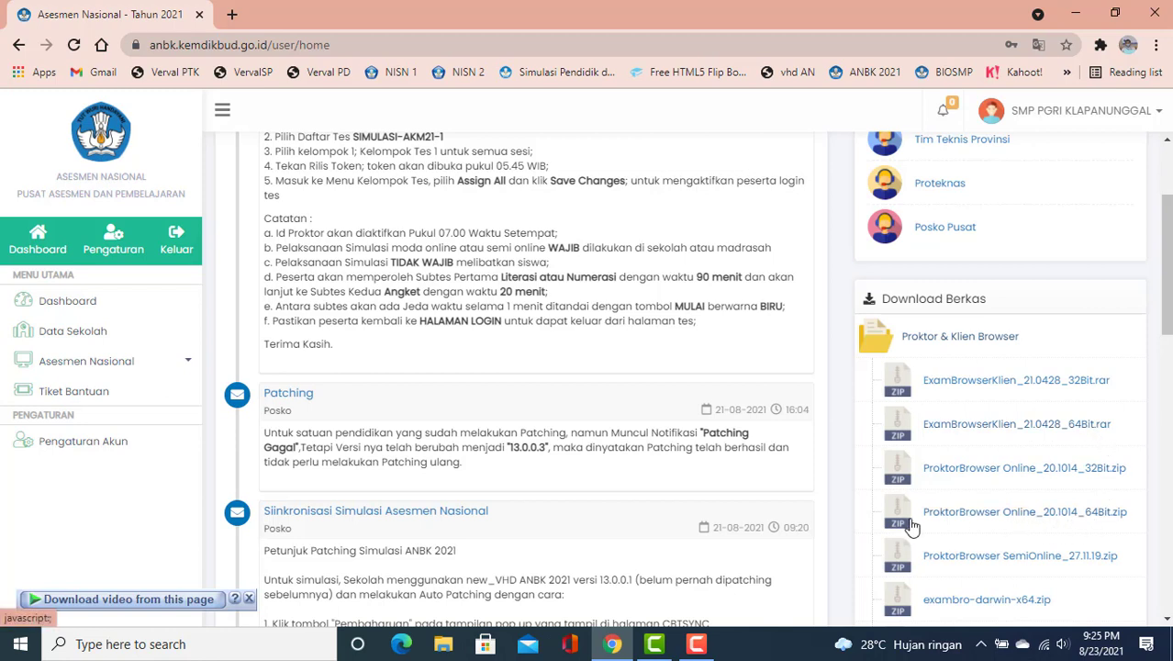
{"action": "left_click", "coordinate": [450, 648]}
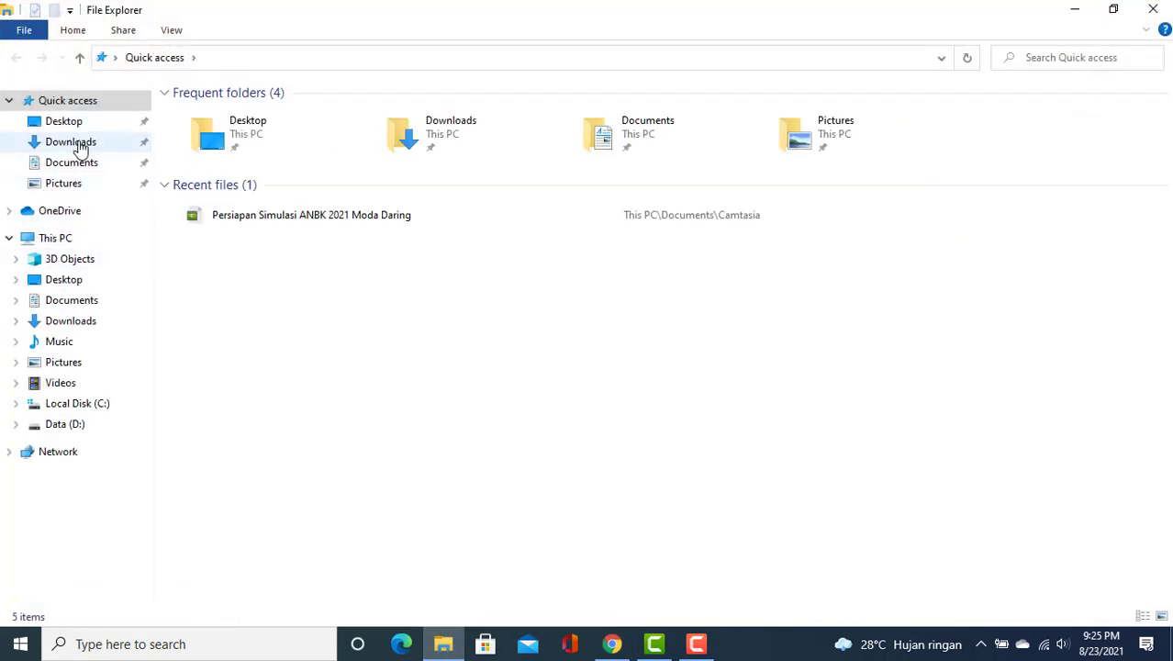
{"action": "left_click", "coordinate": [78, 143]}
{"action": "double_click", "coordinate": [280, 216]}
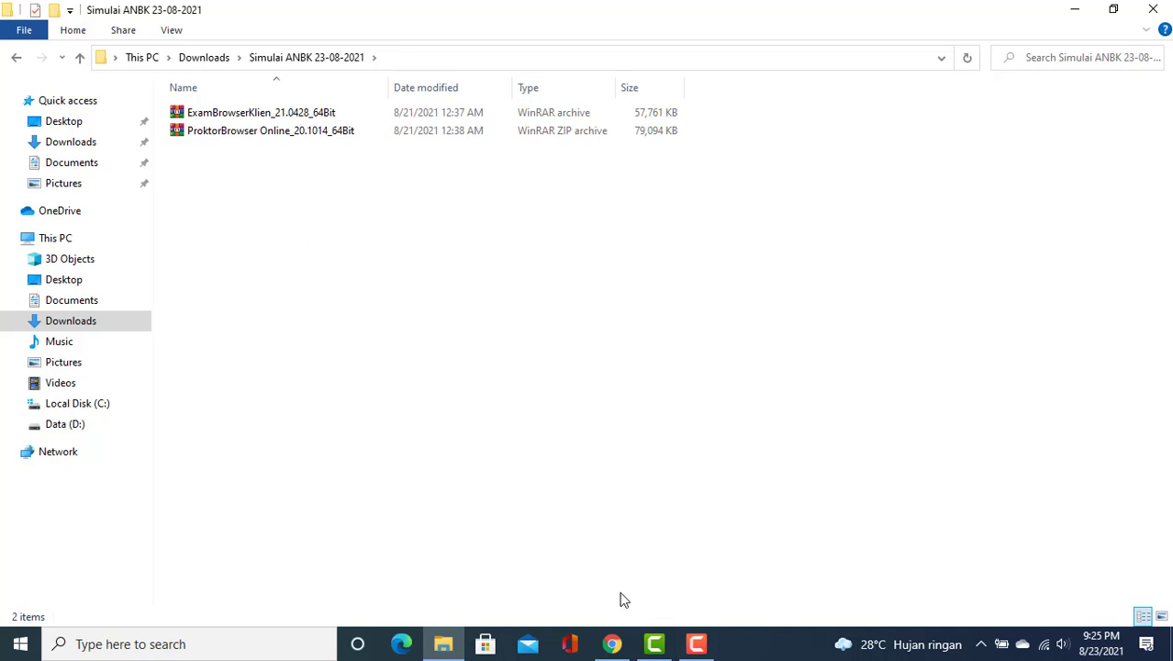
- Switch back to Chrome and open the Komputer Proktor data under Asesmen Nasional
{"action": "left_click", "coordinate": [612, 644]}
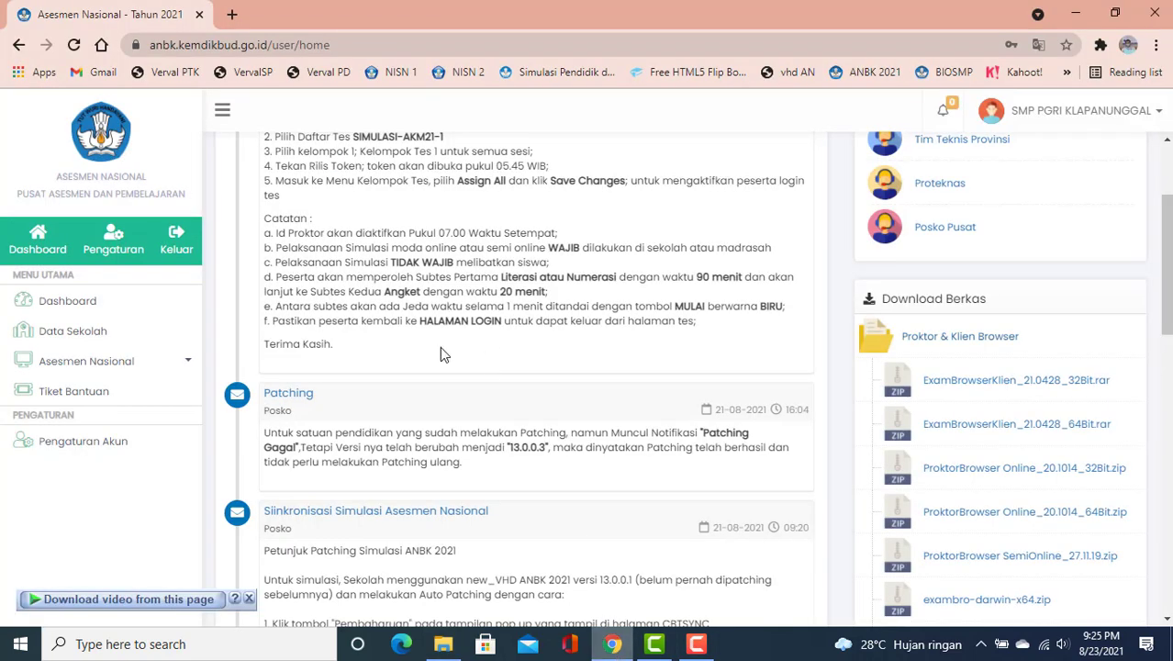
{"action": "left_click", "coordinate": [133, 365]}
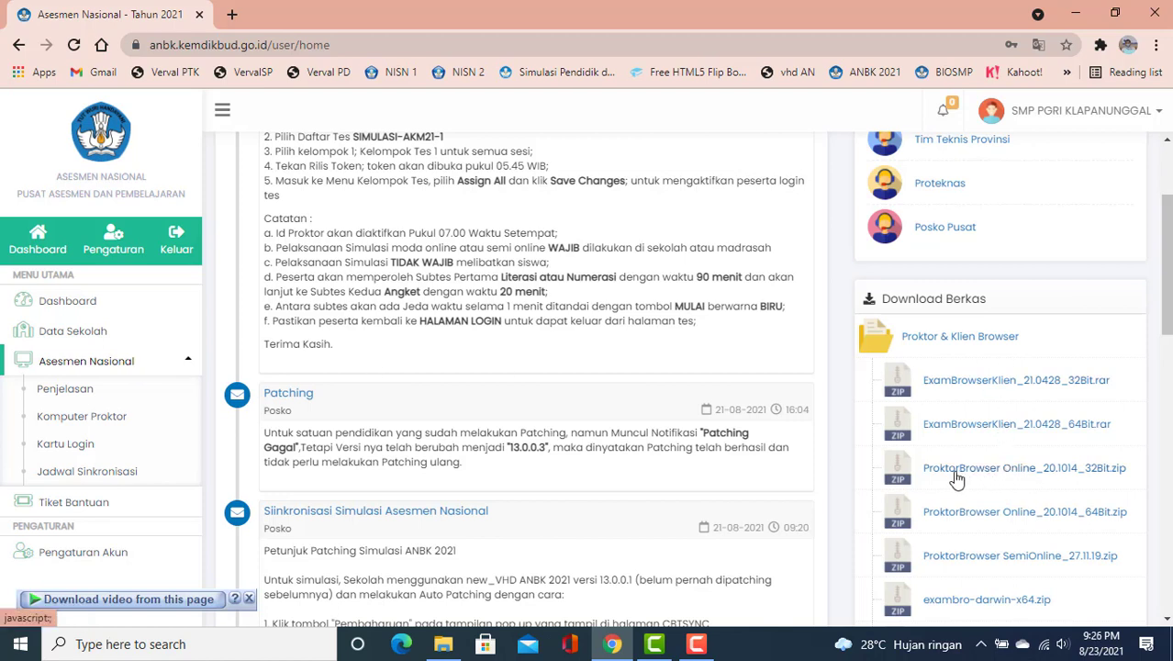
{"action": "left_click", "coordinate": [98, 427]}
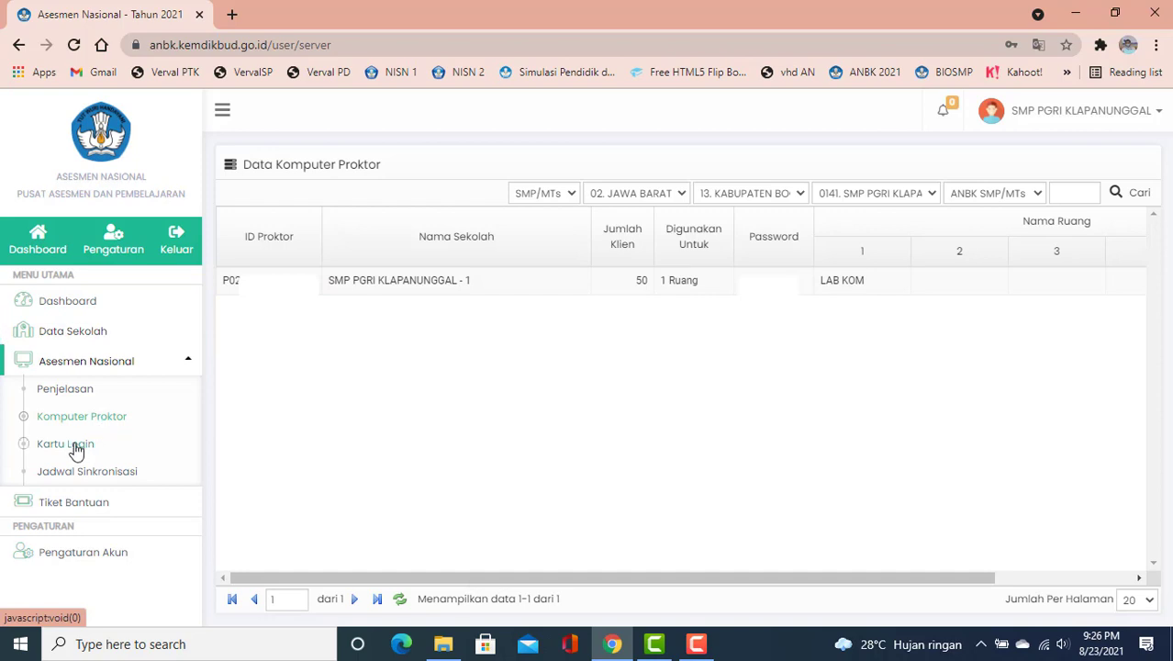
- Generate the printable ANBK SMP/MTs login cards for SMP PGRI Klapanunggal and look through the participant cards
{"action": "left_click", "coordinate": [74, 449]}
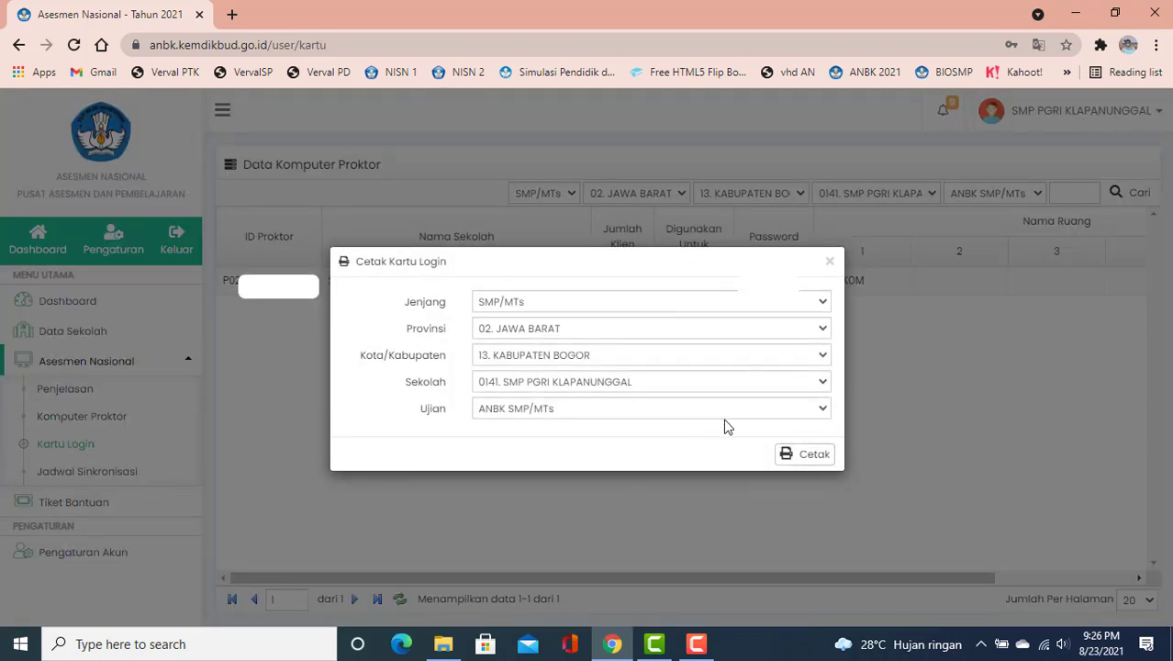
{"action": "left_click", "coordinate": [808, 456]}
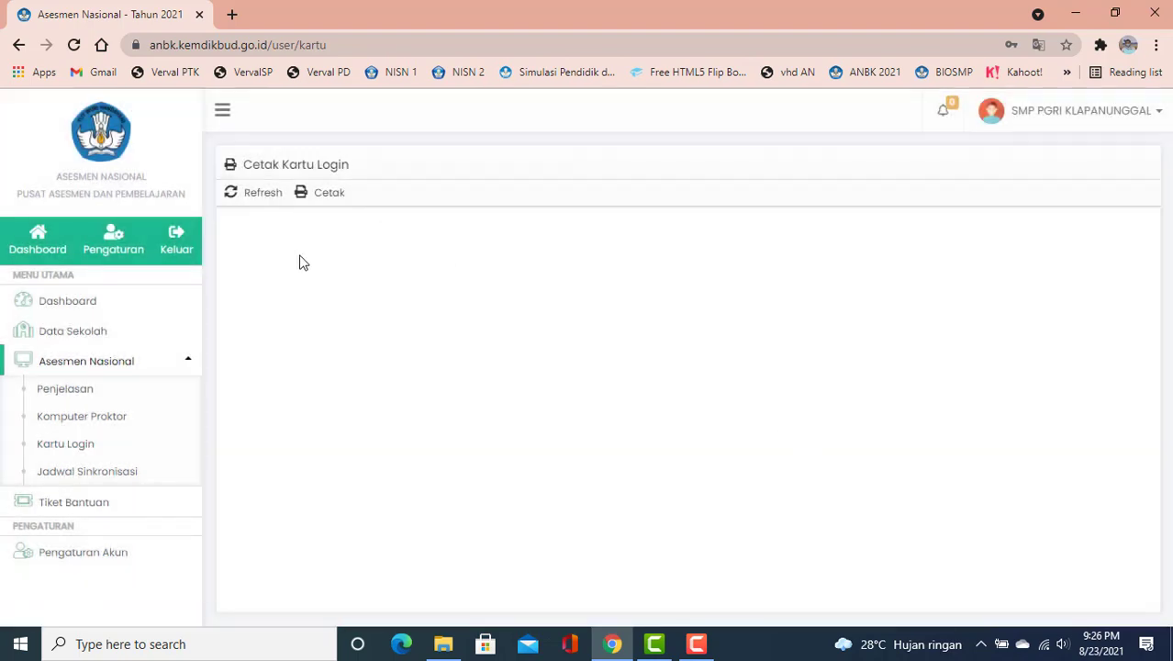
{"action": "left_click", "coordinate": [257, 194]}
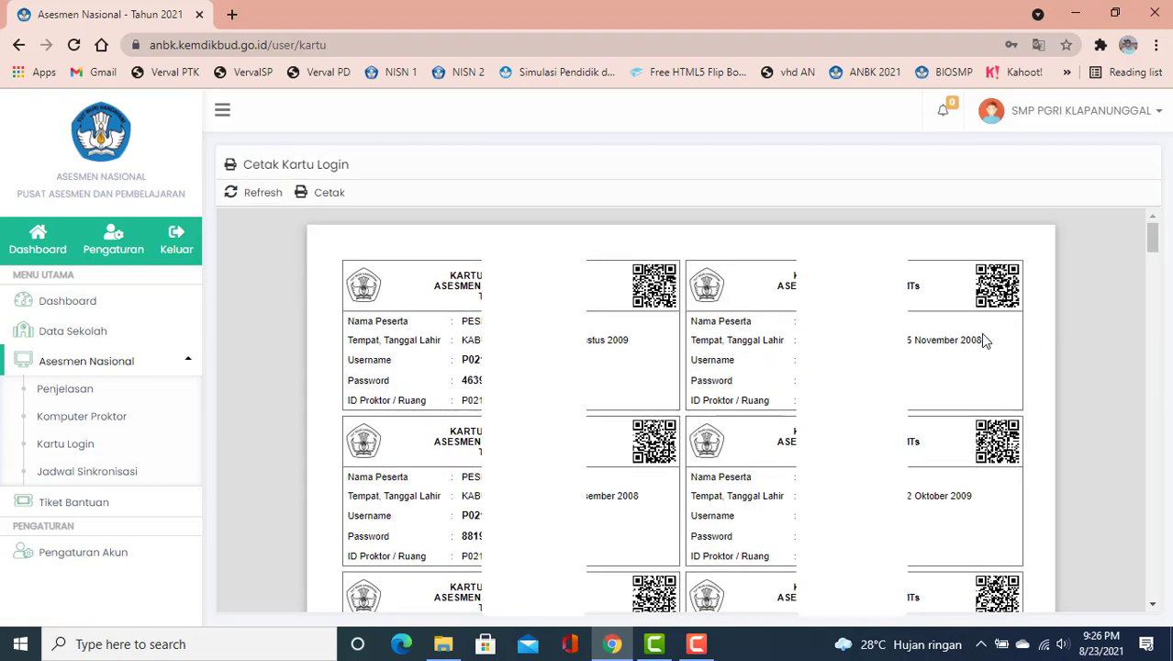
{"action": "scroll", "coordinate": [936, 339], "scroll_direction": "down", "scroll_amount": 1}
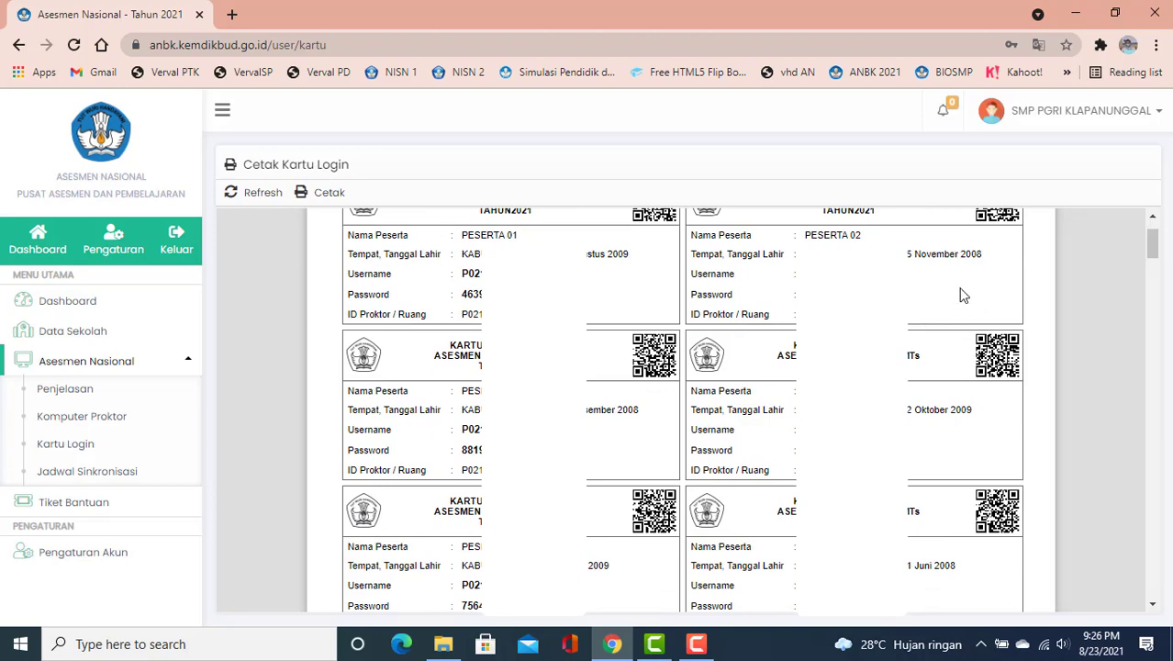
{"action": "scroll", "coordinate": [963, 295], "scroll_direction": "up", "scroll_amount": 1}
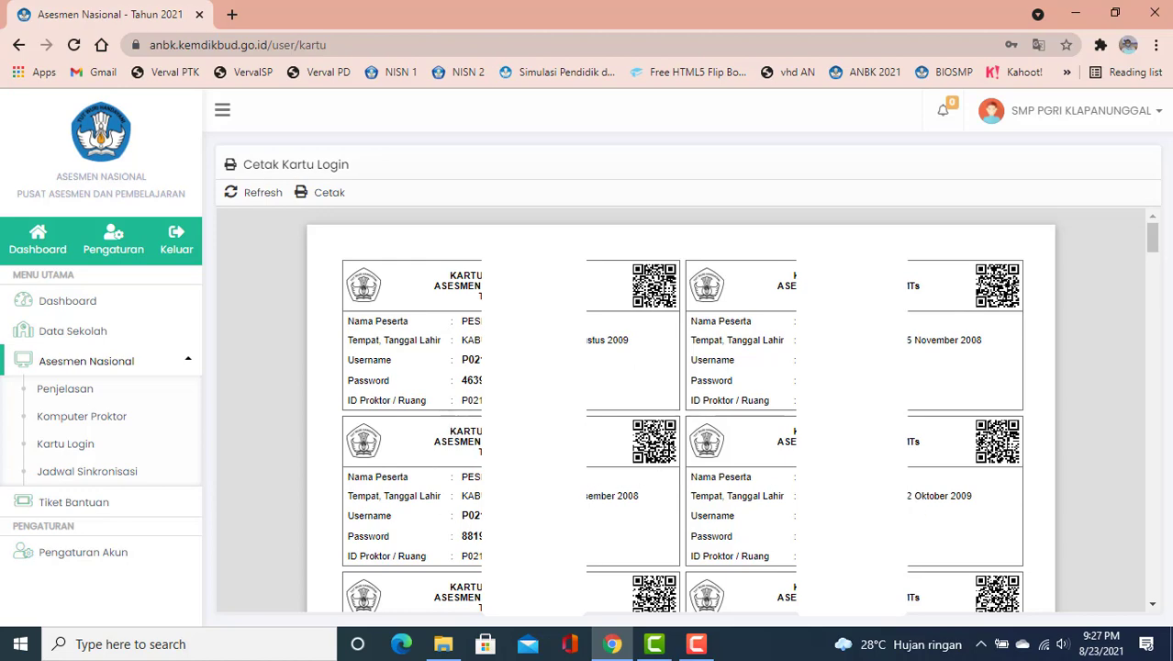
{"action": "scroll", "coordinate": [602, 358], "scroll_direction": "down", "scroll_amount": 1}
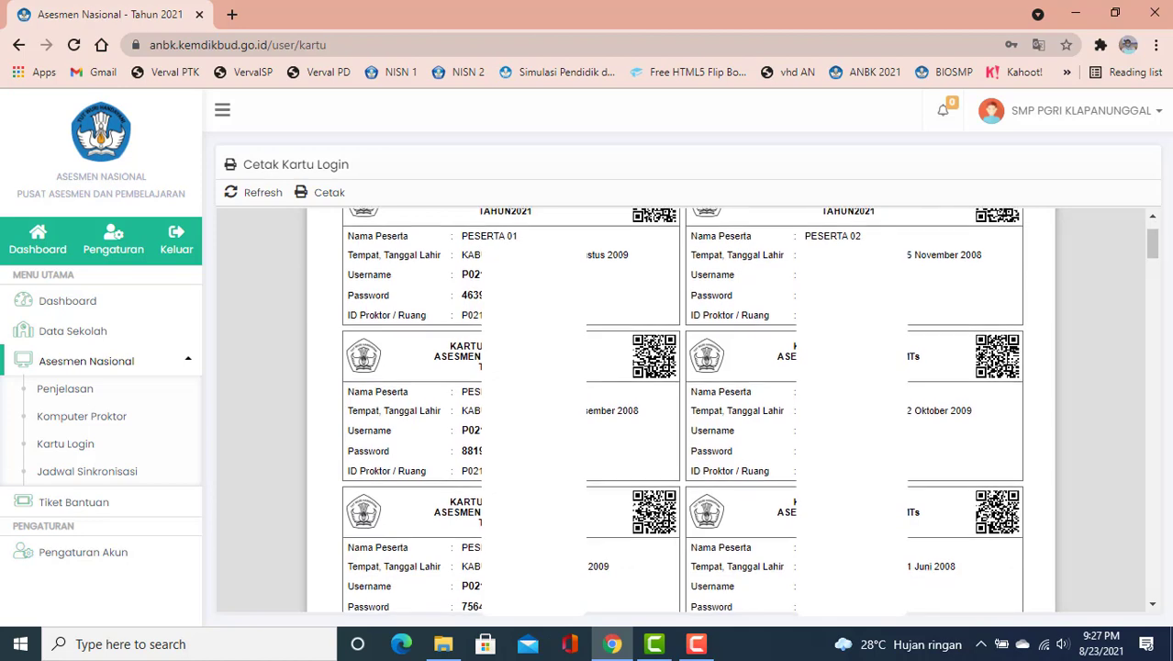
- Look over the participant login cards and save them as the PDF file Asesmen Nasional - Tahun 2021 in the Downloads folder
{"action": "scroll", "coordinate": [602, 358], "scroll_direction": "up", "scroll_amount": 1}
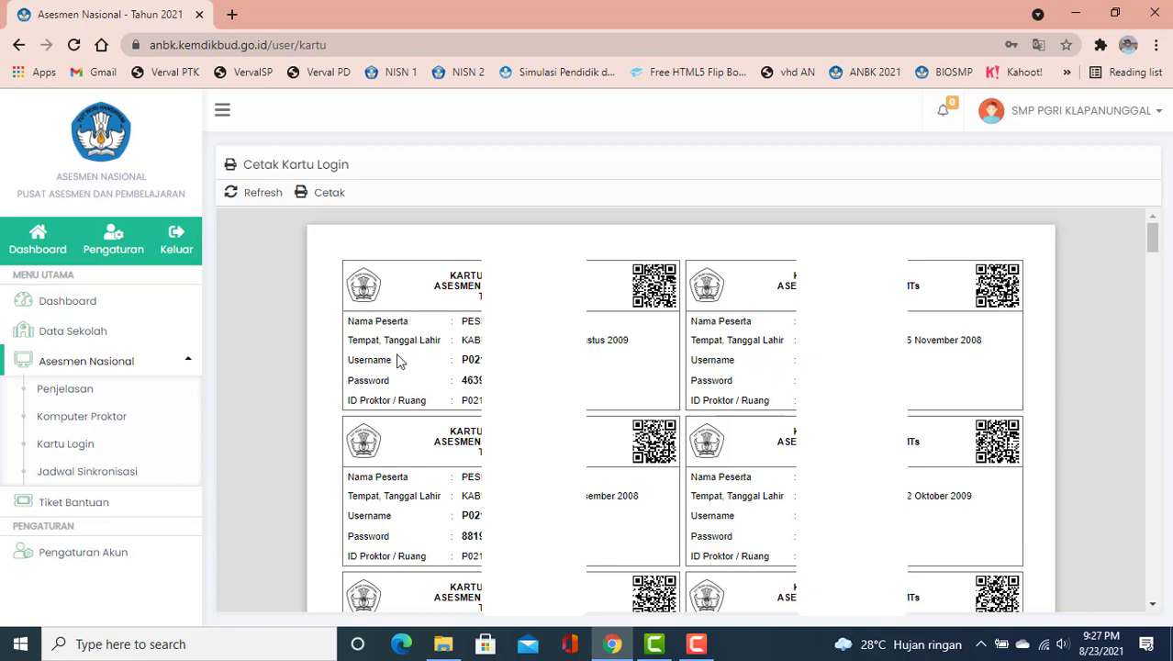
{"action": "scroll", "coordinate": [774, 363], "scroll_direction": "down", "scroll_amount": 2}
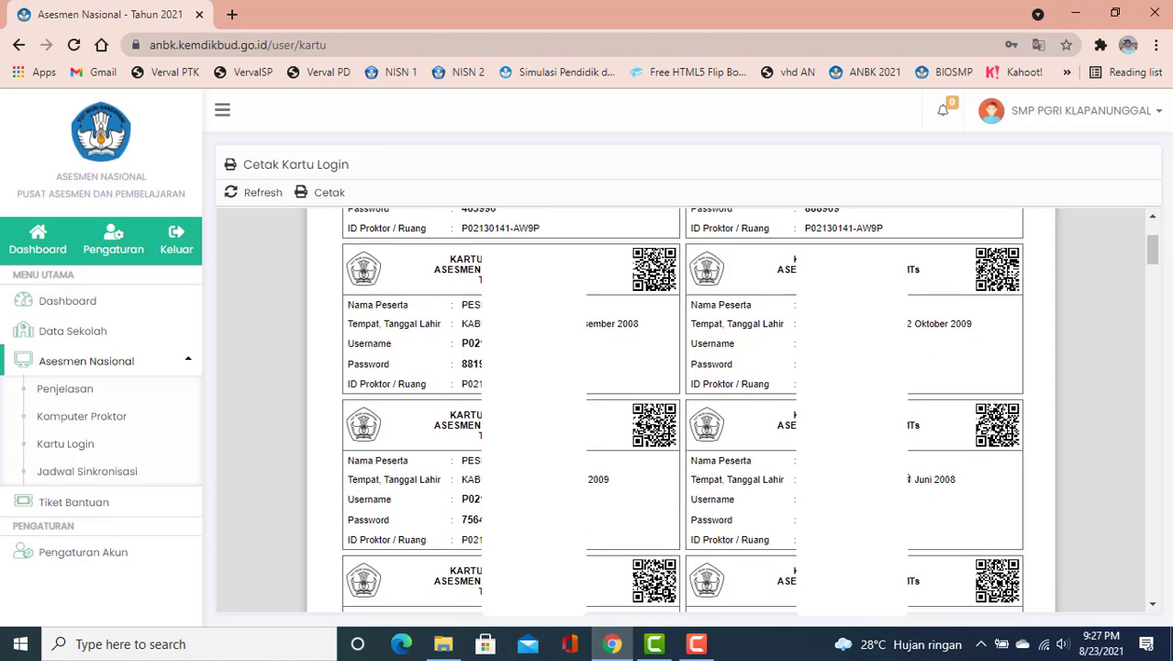
{"action": "scroll", "coordinate": [911, 503], "scroll_direction": "down", "scroll_amount": 1}
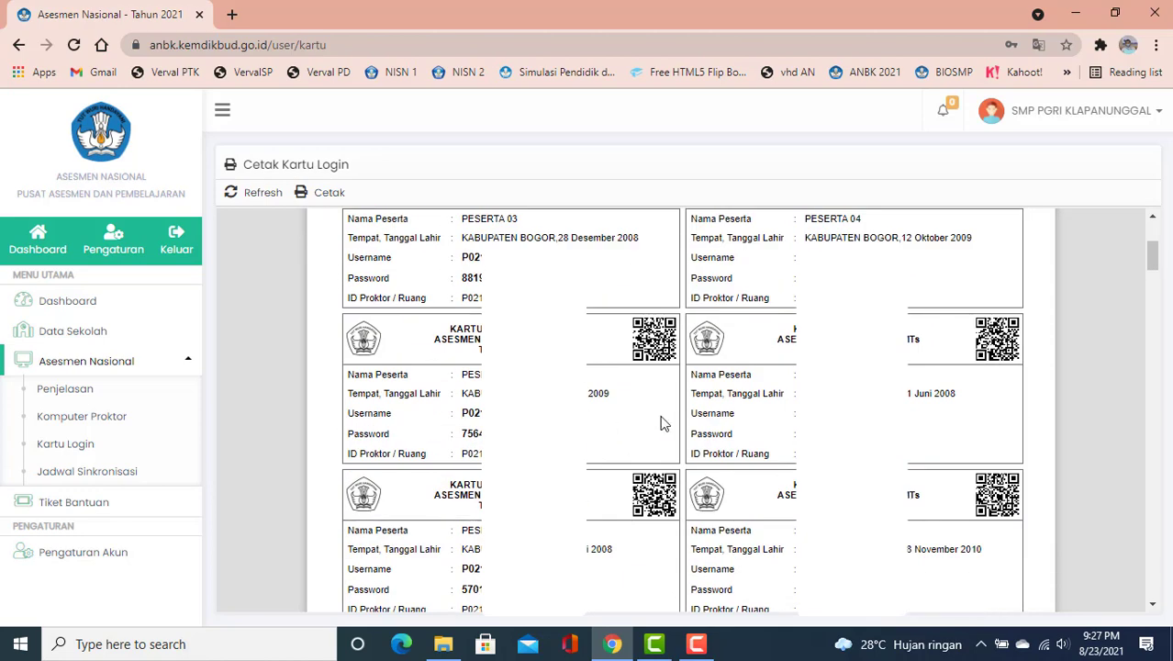
{"action": "scroll", "coordinate": [659, 420], "scroll_direction": "up", "scroll_amount": 2}
{"action": "scroll", "coordinate": [656, 421], "scroll_direction": "up", "scroll_amount": 1}
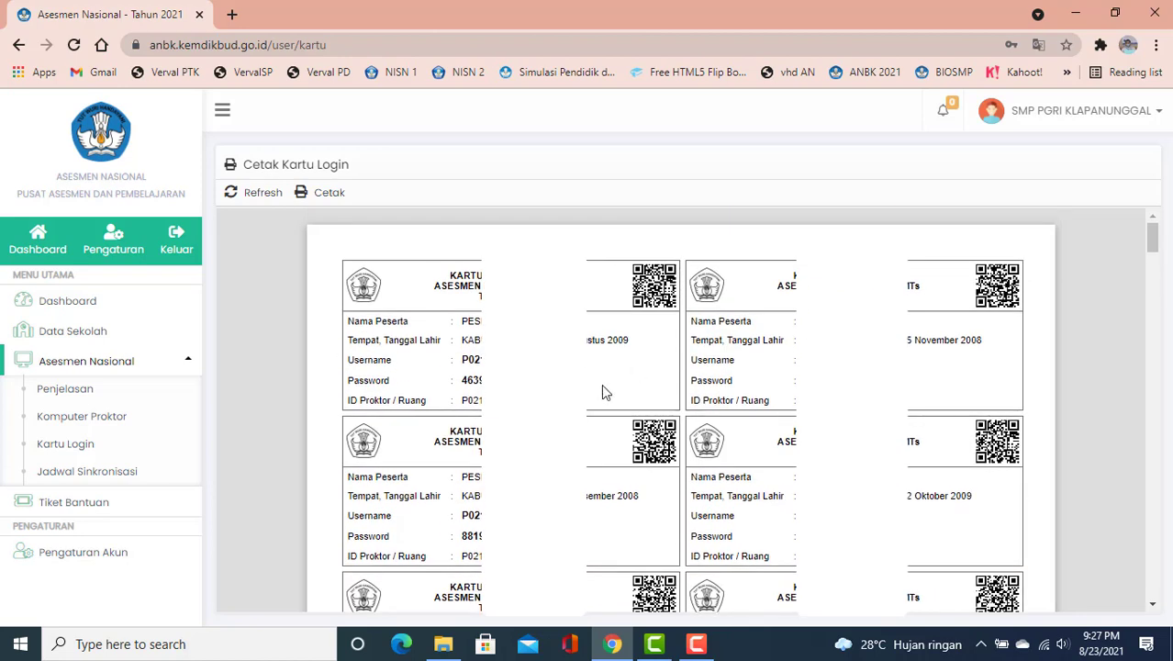
{"action": "left_click", "coordinate": [329, 195]}
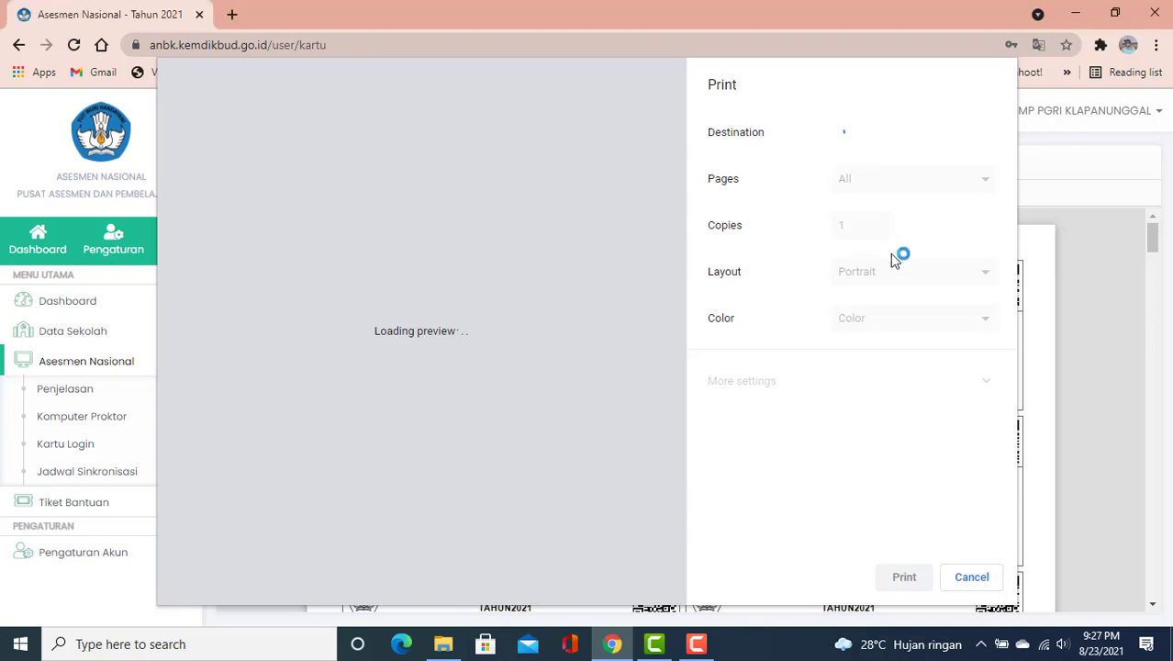
{"action": "left_click", "coordinate": [963, 143]}
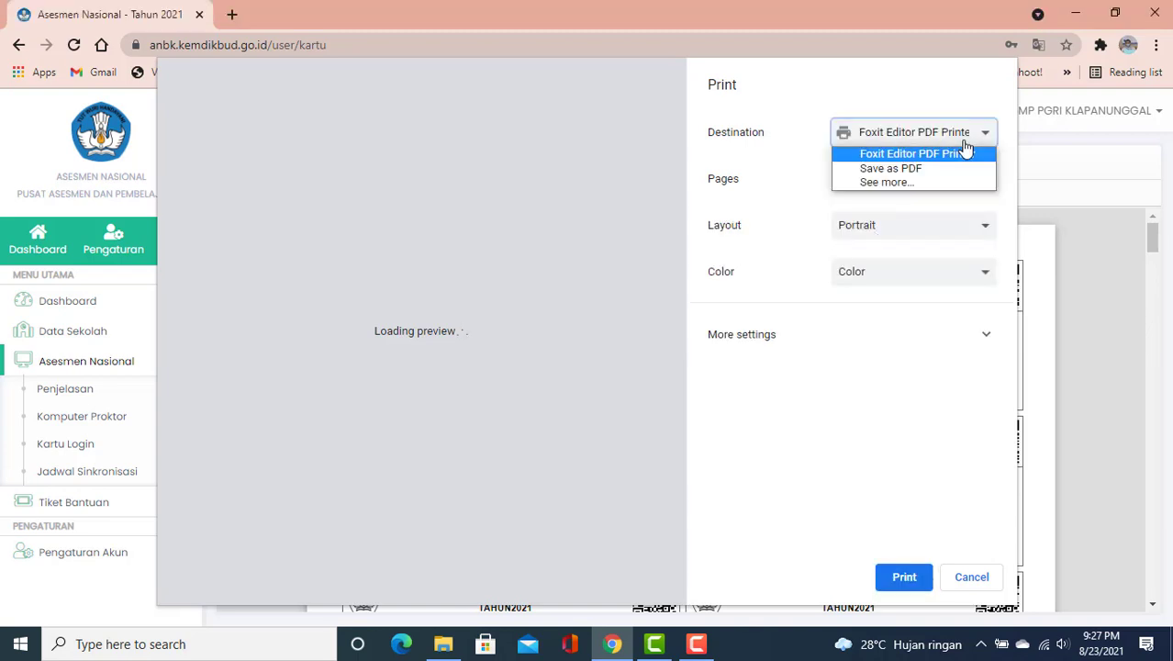
{"action": "left_click", "coordinate": [895, 167]}
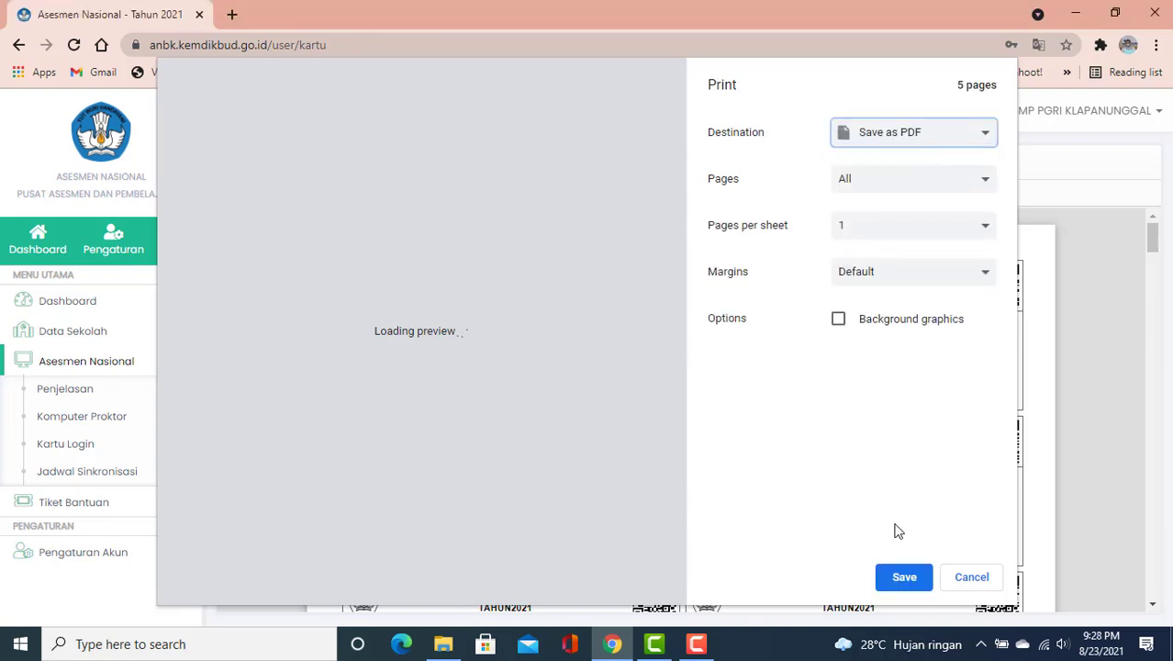
{"action": "left_click", "coordinate": [905, 579]}
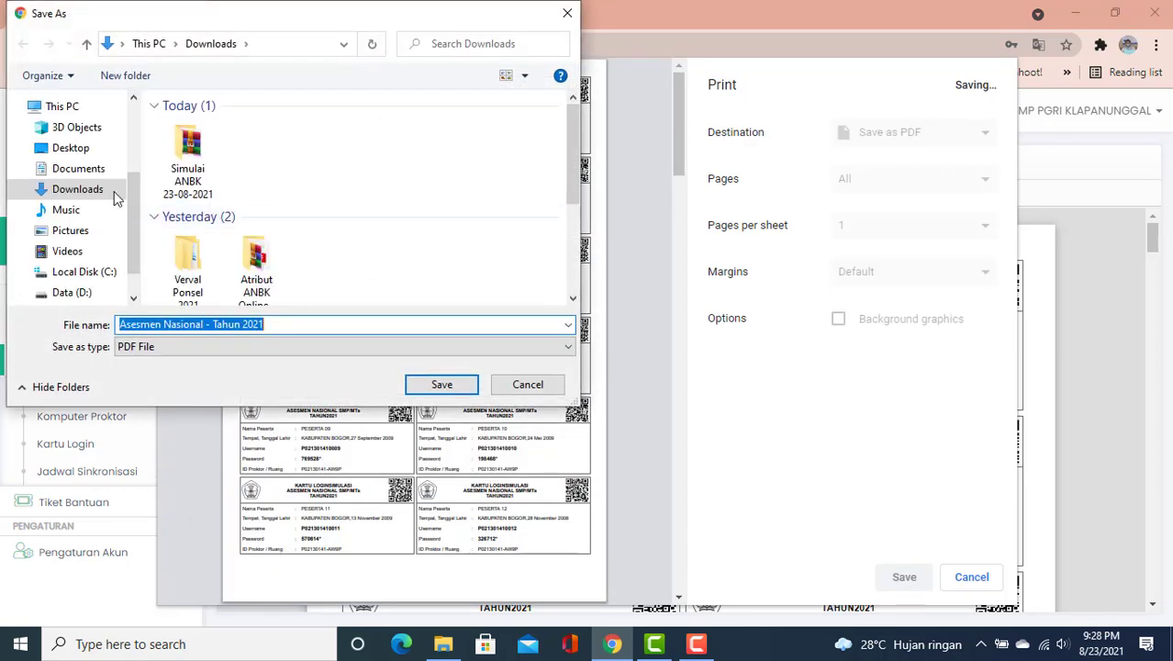
{"action": "left_click", "coordinate": [89, 190]}
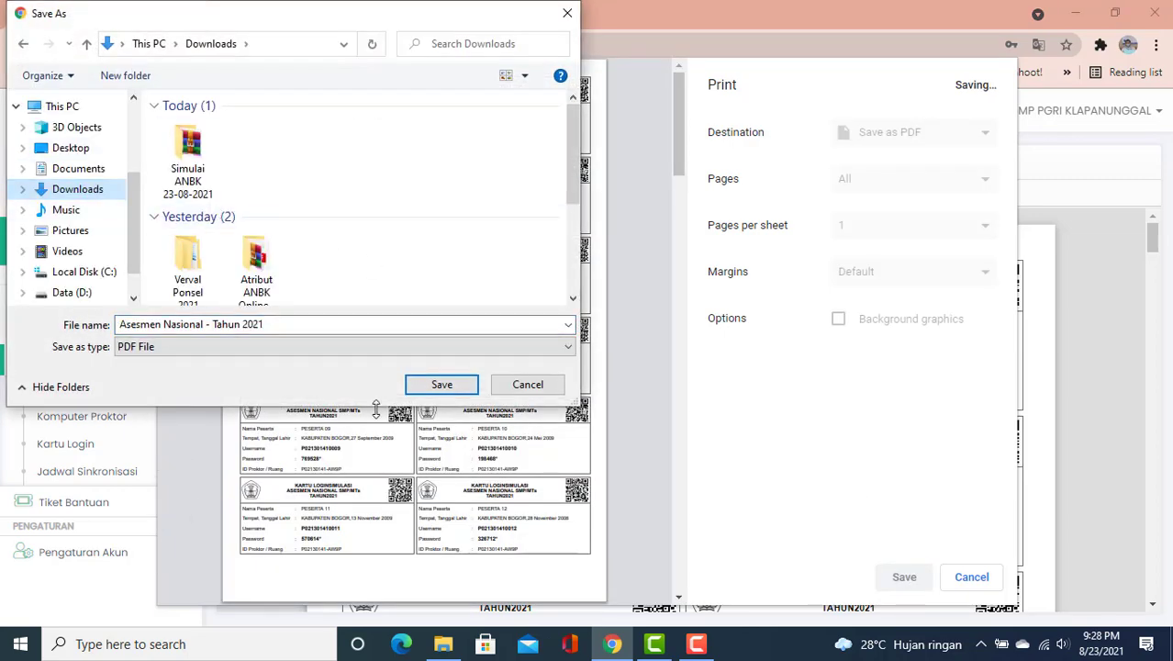
{"action": "left_click", "coordinate": [442, 384]}
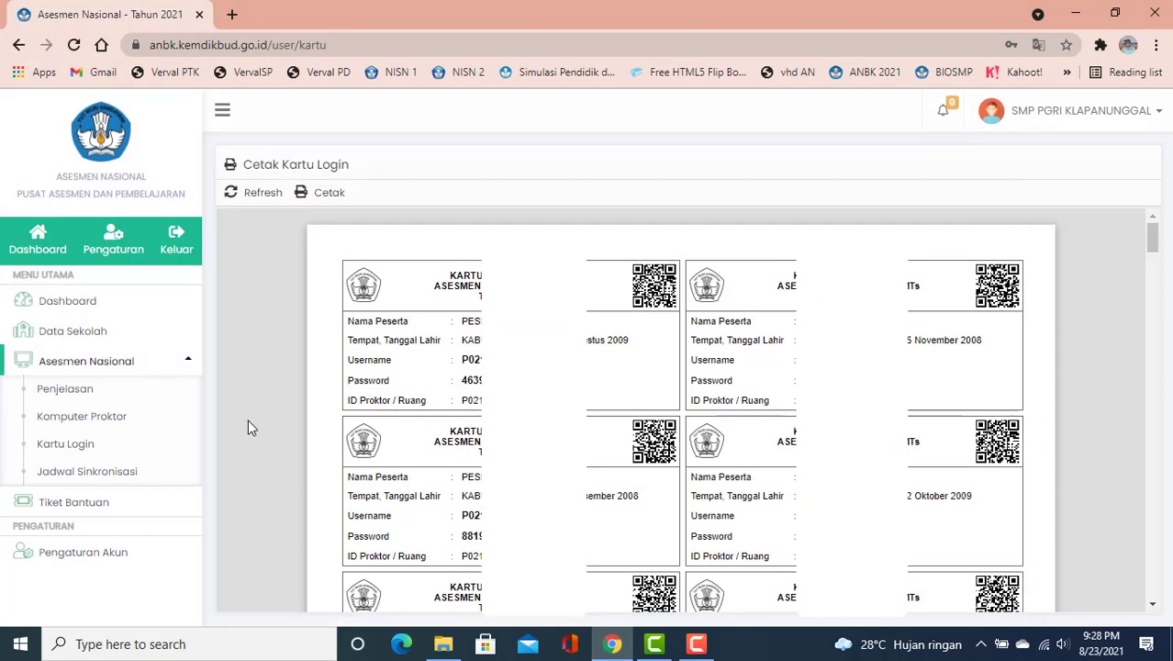
- Open the Jadwal Sinkronisasi page under Asesmen Nasional
{"action": "left_click", "coordinate": [85, 484]}
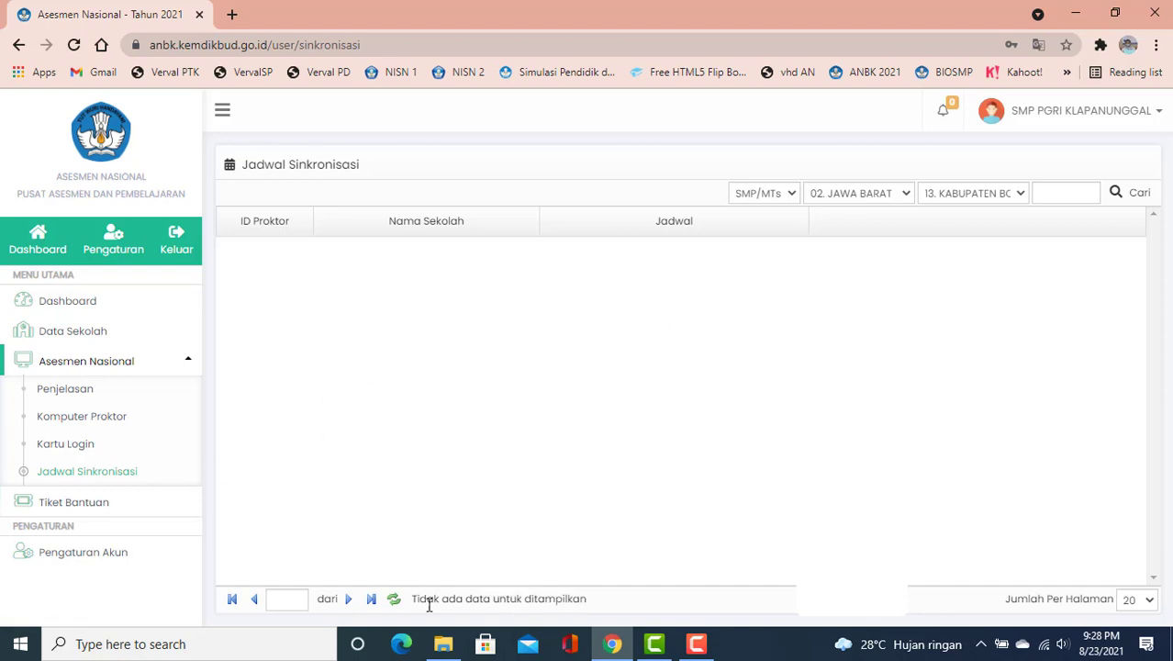
- Switch to File Explorer, open the Asesmen Nasional - Tahun 2021 PDF from Downloads to check the login cards, and close it
{"action": "left_click", "coordinate": [444, 643]}
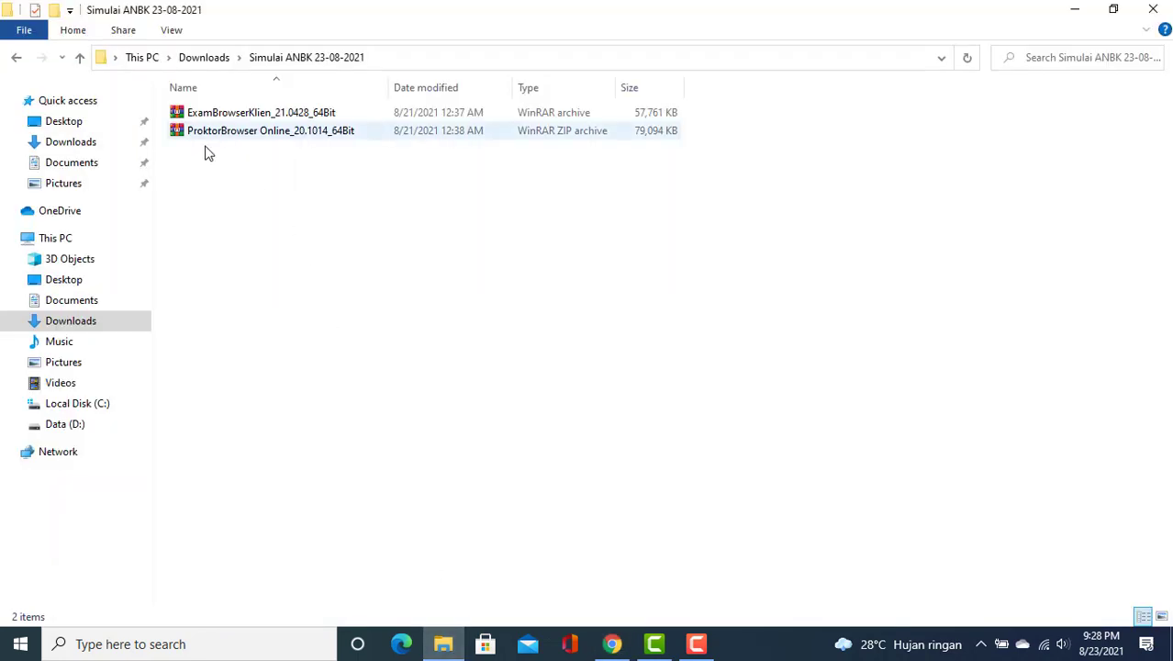
{"action": "left_click", "coordinate": [83, 145]}
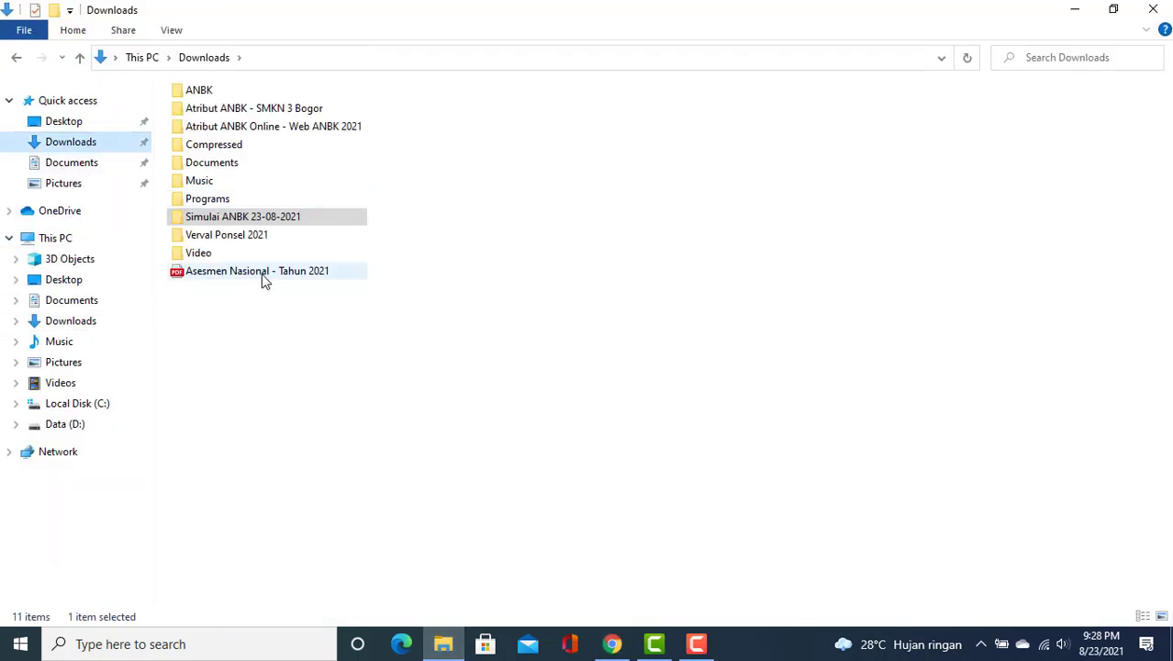
{"action": "left_click", "coordinate": [229, 276]}
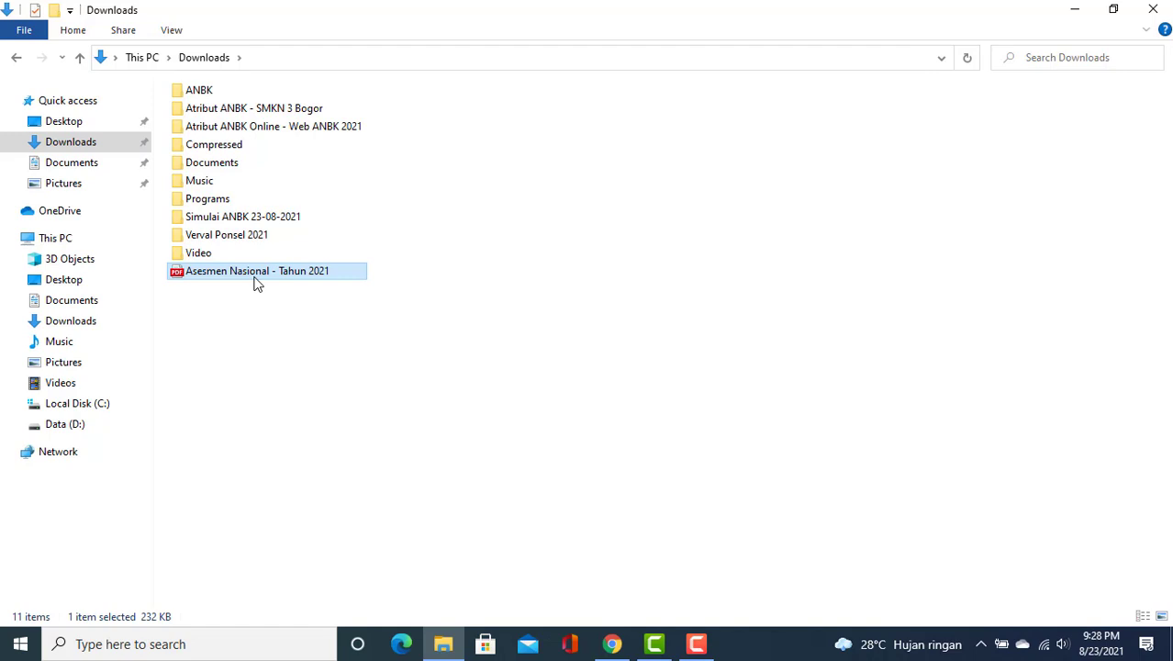
{"action": "double_click", "coordinate": [255, 275]}
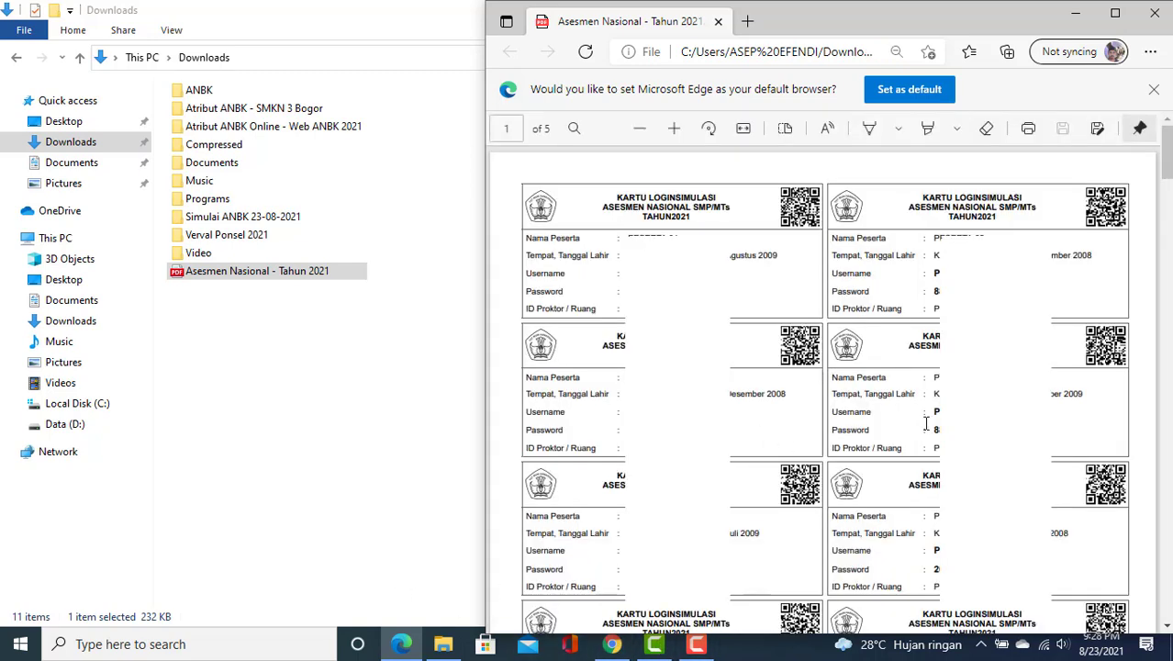
{"action": "scroll", "coordinate": [926, 423], "scroll_direction": "down", "scroll_amount": 5}
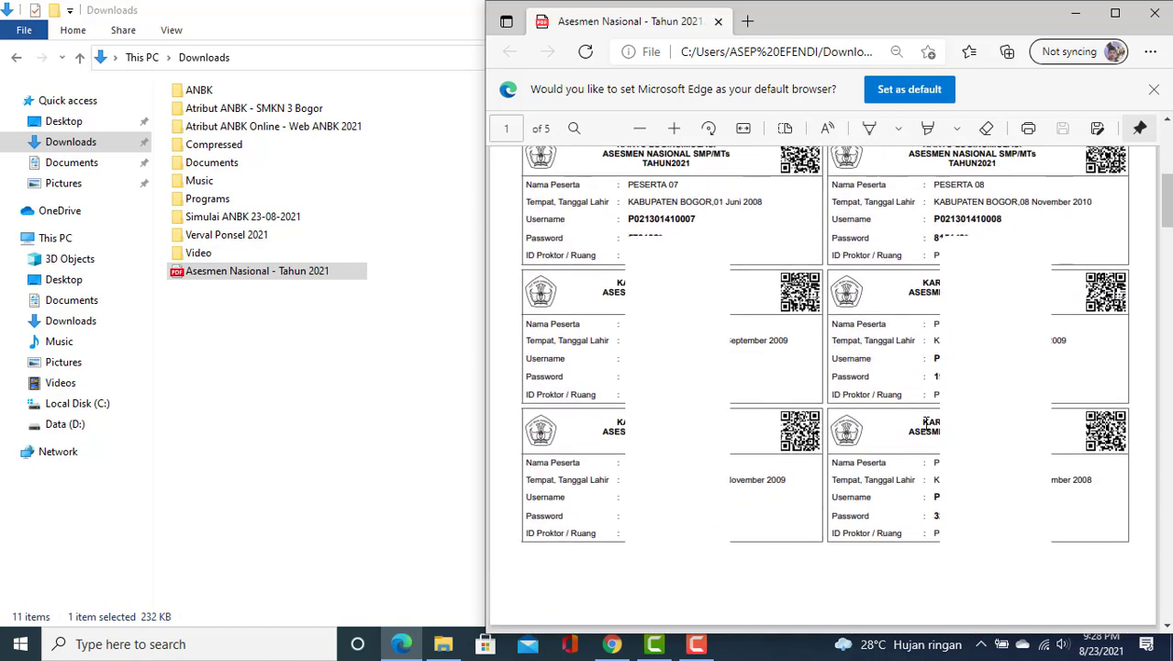
{"action": "scroll", "coordinate": [926, 423], "scroll_direction": "up", "scroll_amount": 5}
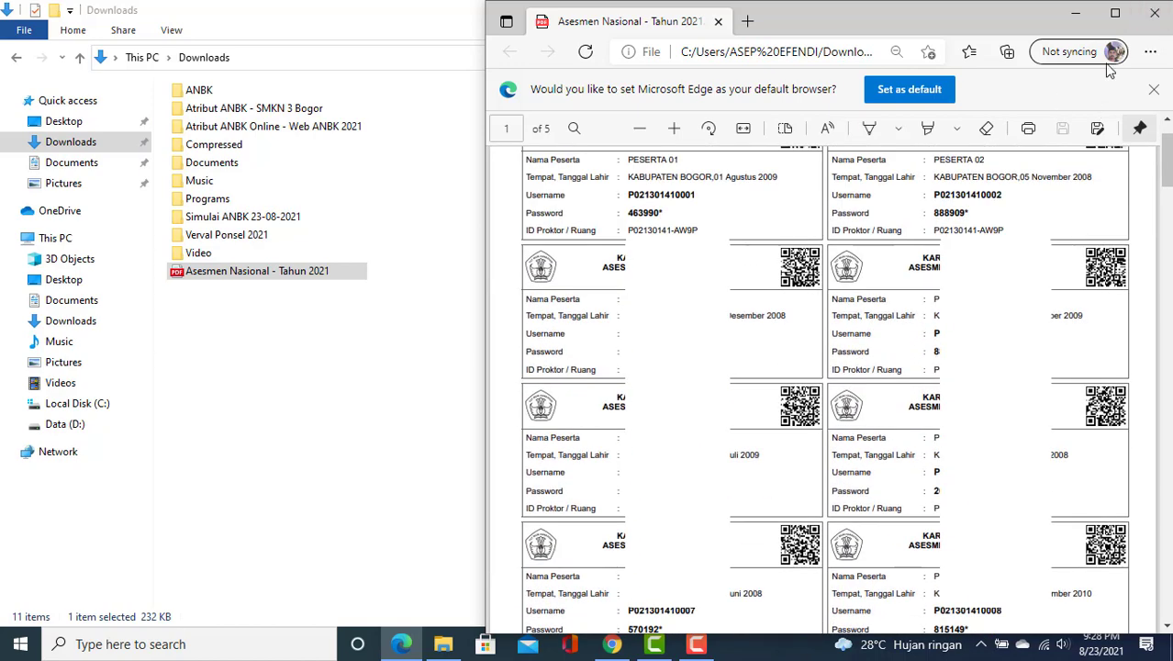
{"action": "left_click", "coordinate": [1149, 14]}
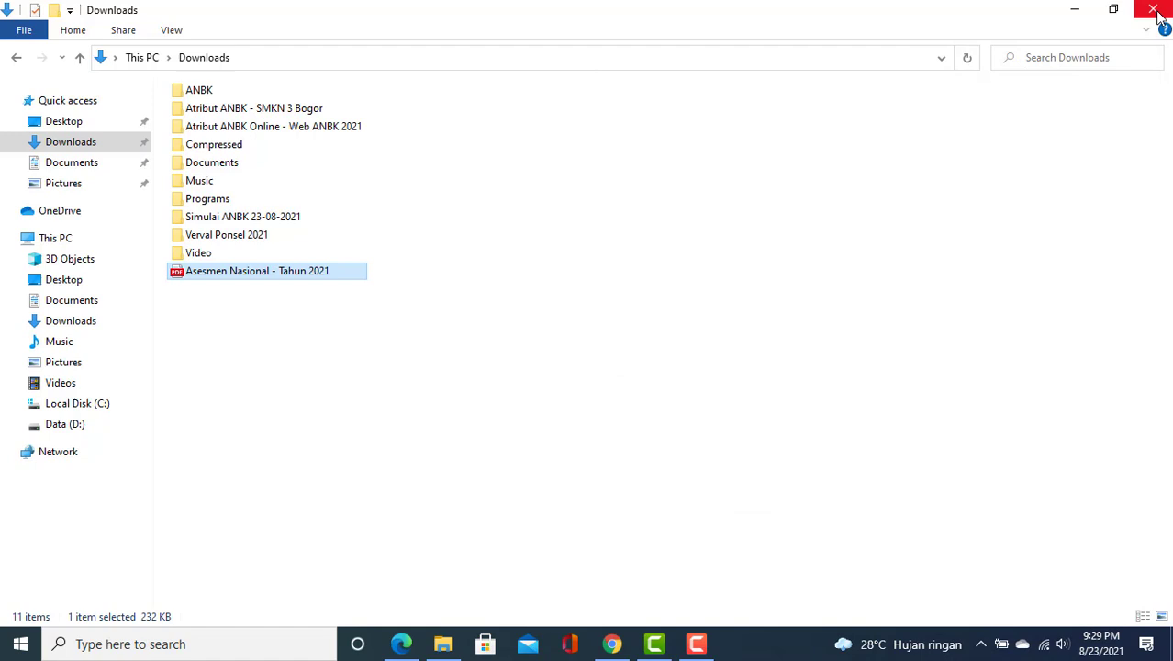
- Switch to Chrome to check the Komputer Proktor data under Asesmen Nasional, and minimize the browser to return to File Explorer
{"action": "left_click", "coordinate": [612, 644]}
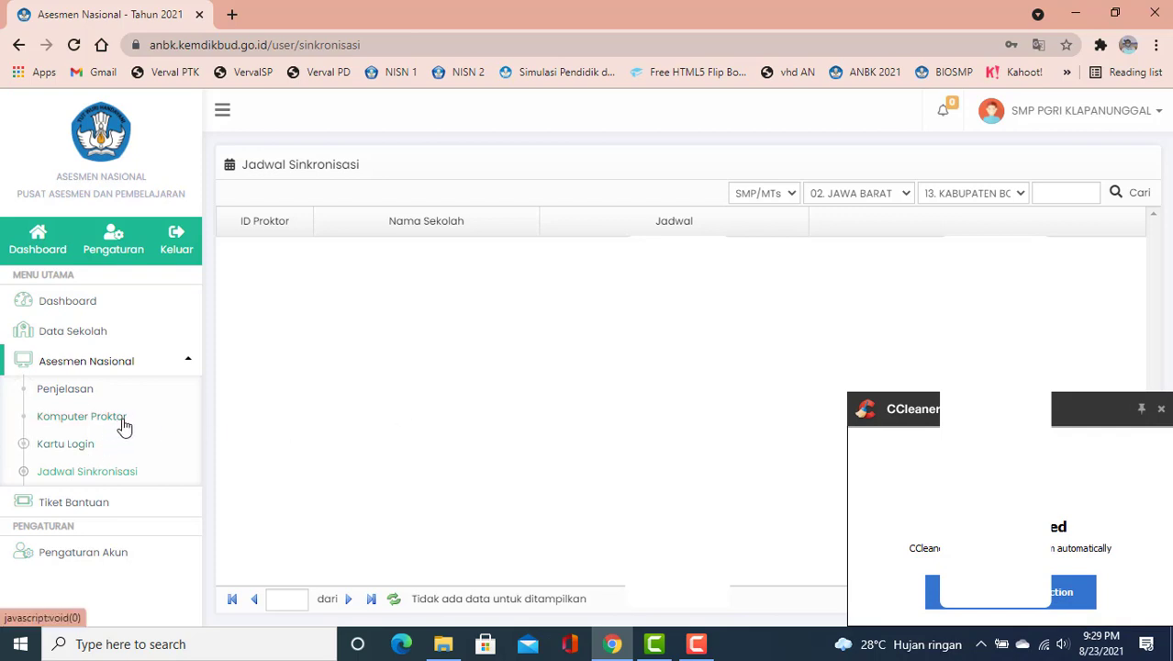
{"action": "left_click", "coordinate": [72, 424]}
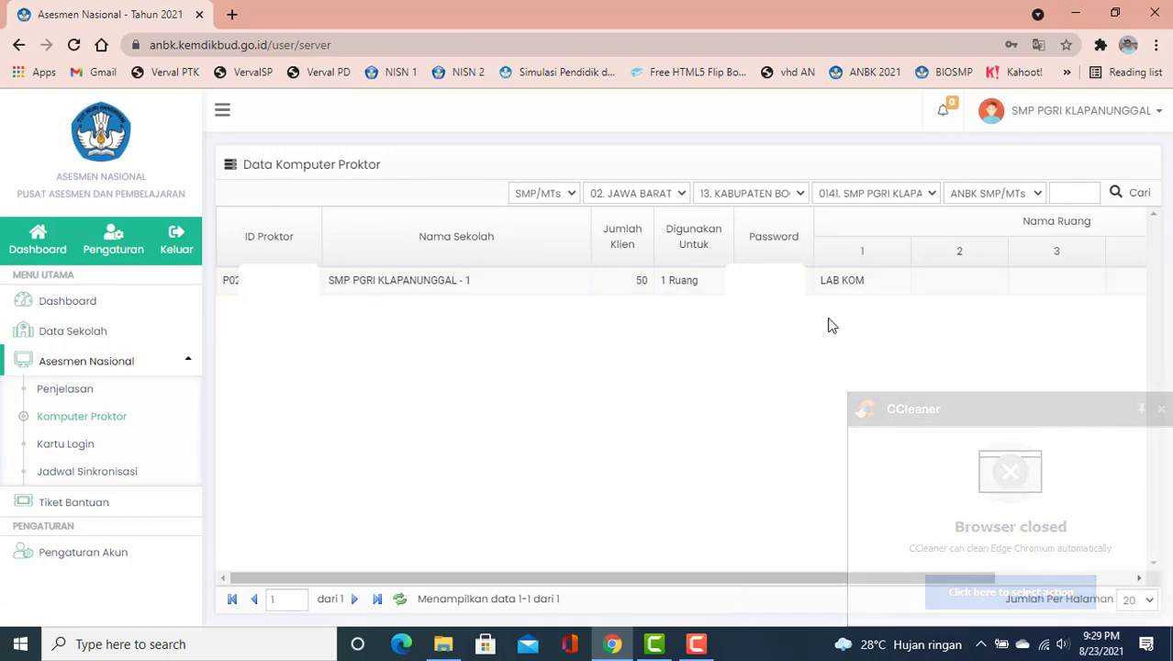
{"action": "left_click", "coordinate": [1074, 13]}
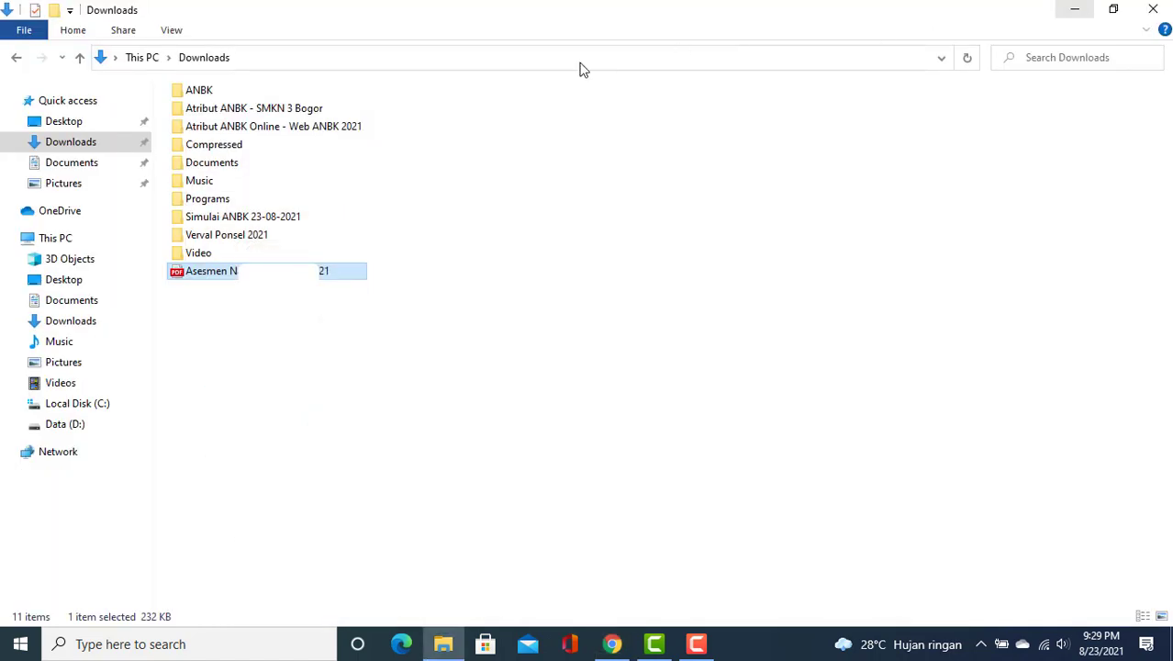
- Extract the ProktorBrowser Online_20.1014_64Bit archive in the Simulai ANBK 23-08-2021 folder into a folder of the same name
{"action": "left_click", "coordinate": [273, 406]}
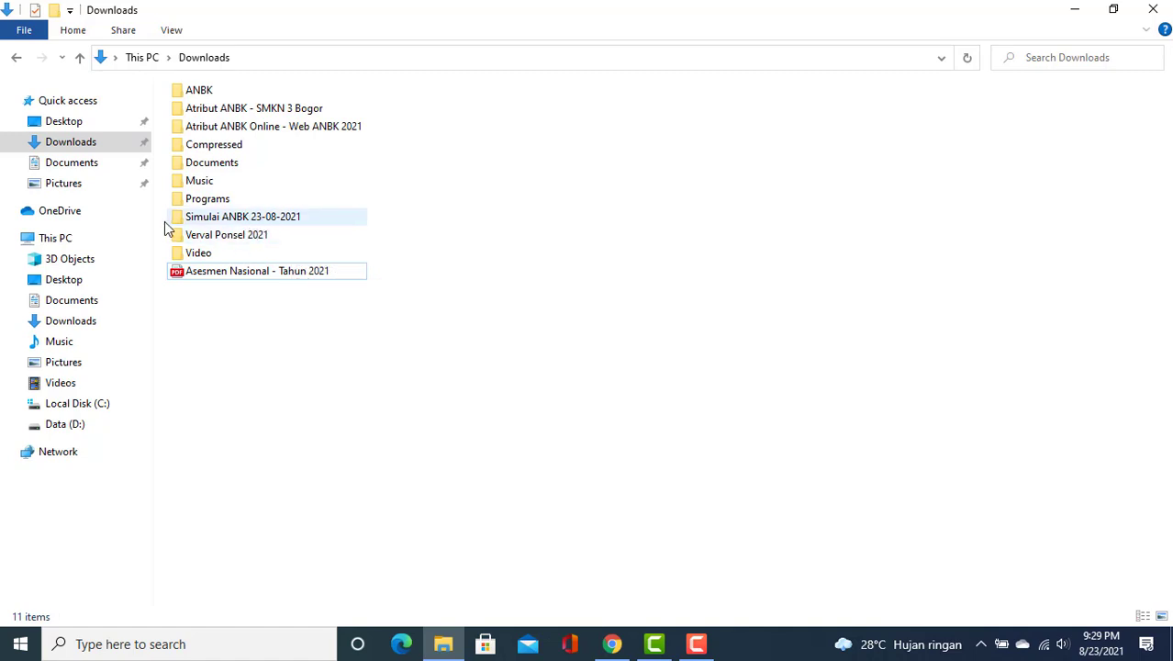
{"action": "double_click", "coordinate": [235, 218]}
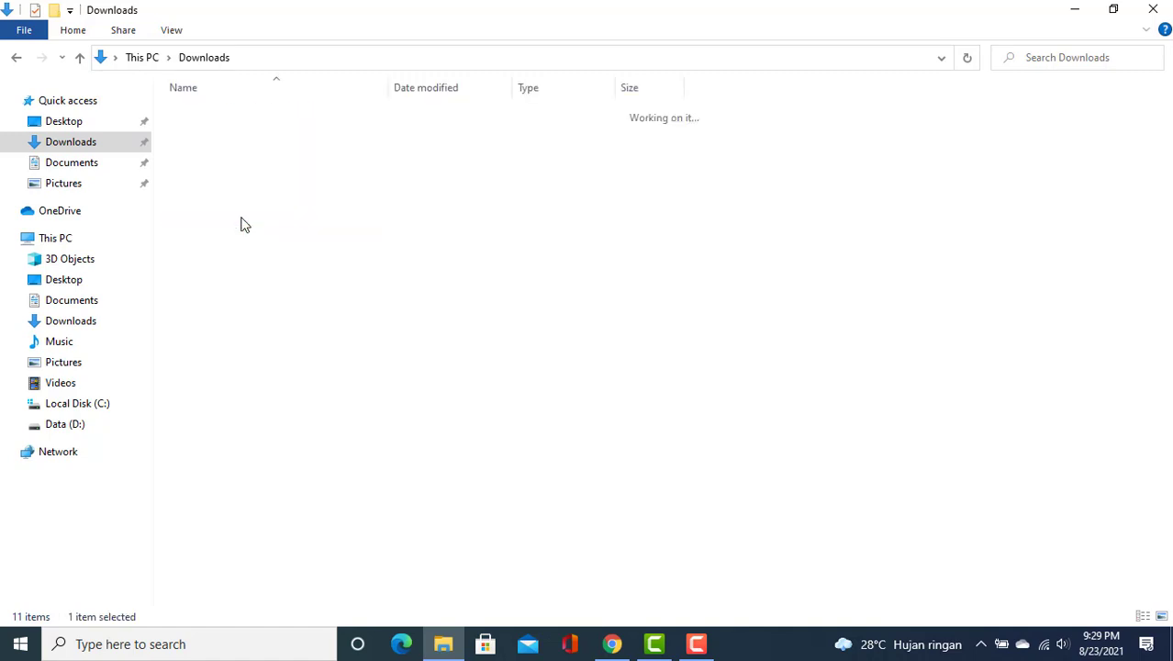
{"action": "left_click", "coordinate": [291, 139]}
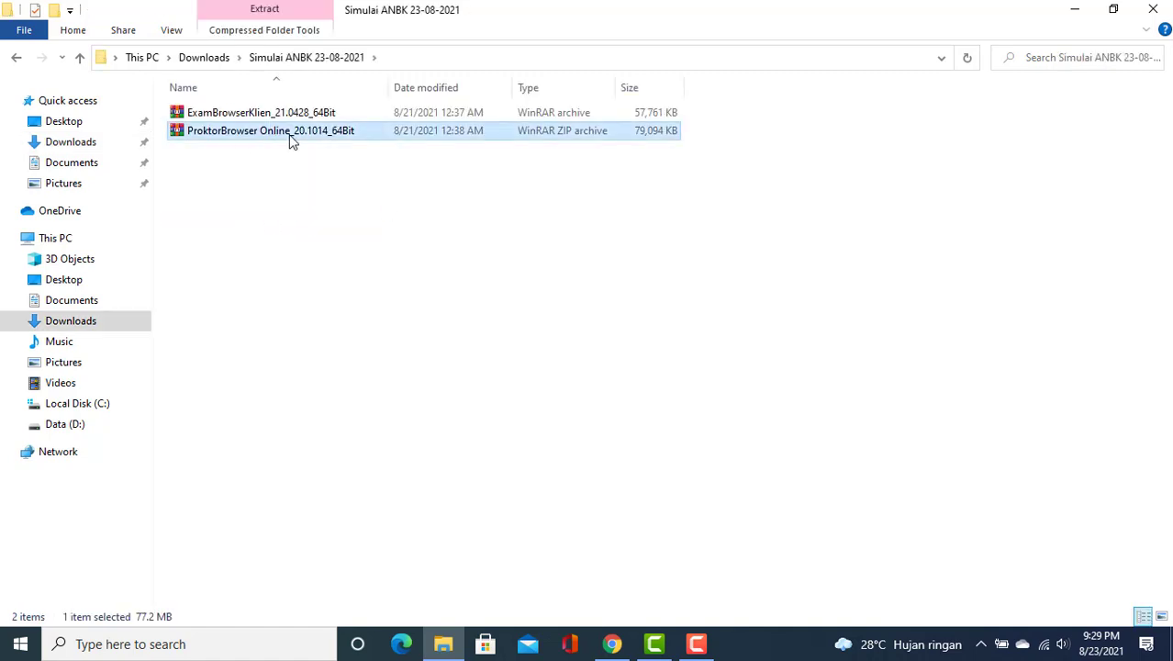
{"action": "right_click", "coordinate": [291, 139]}
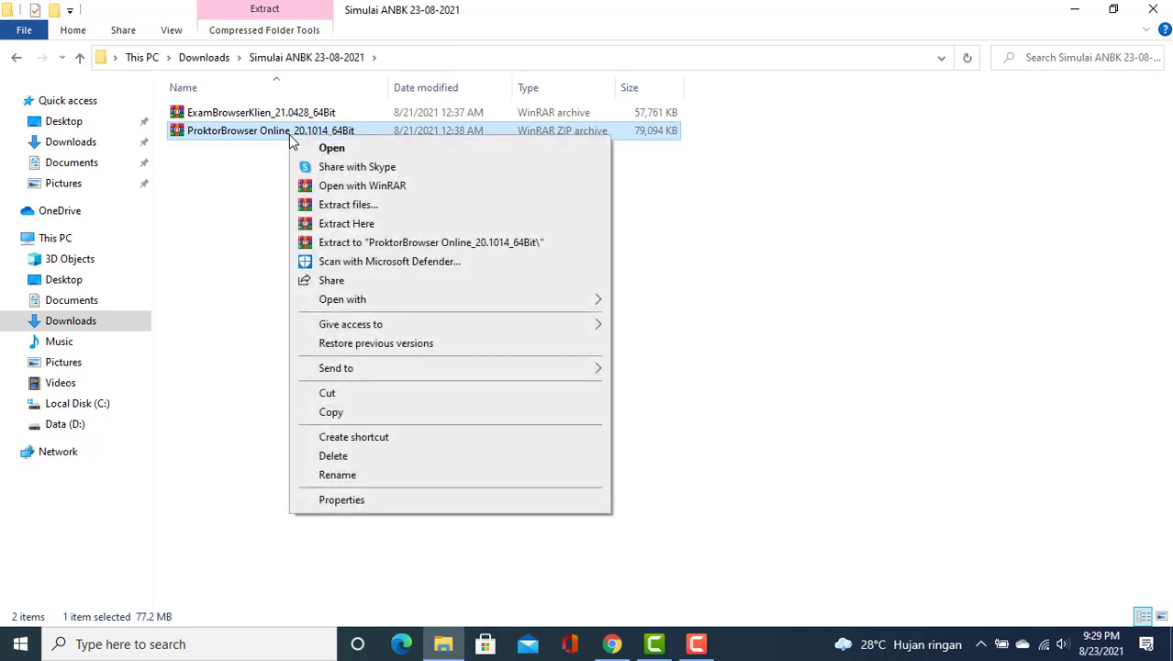
{"action": "left_click", "coordinate": [379, 239]}
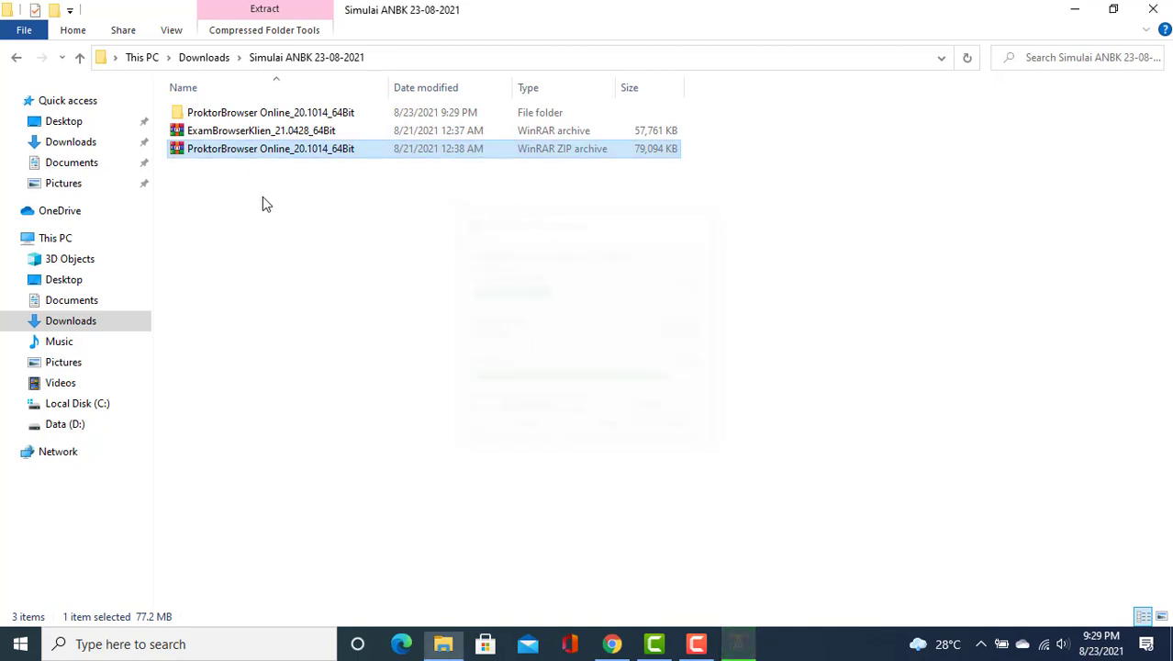
- Extract the ExamBrowserKlien_21.0428_64Bit archive into a folder of the same name and refresh the file list
{"action": "left_click", "coordinate": [210, 133]}
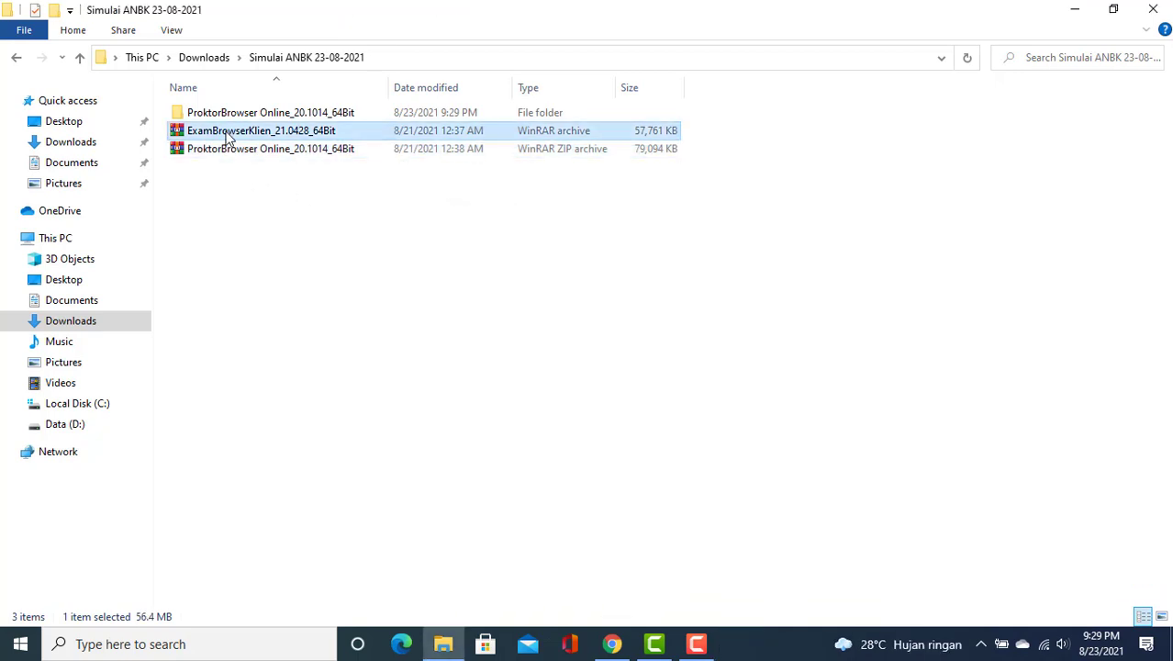
{"action": "right_click", "coordinate": [228, 136]}
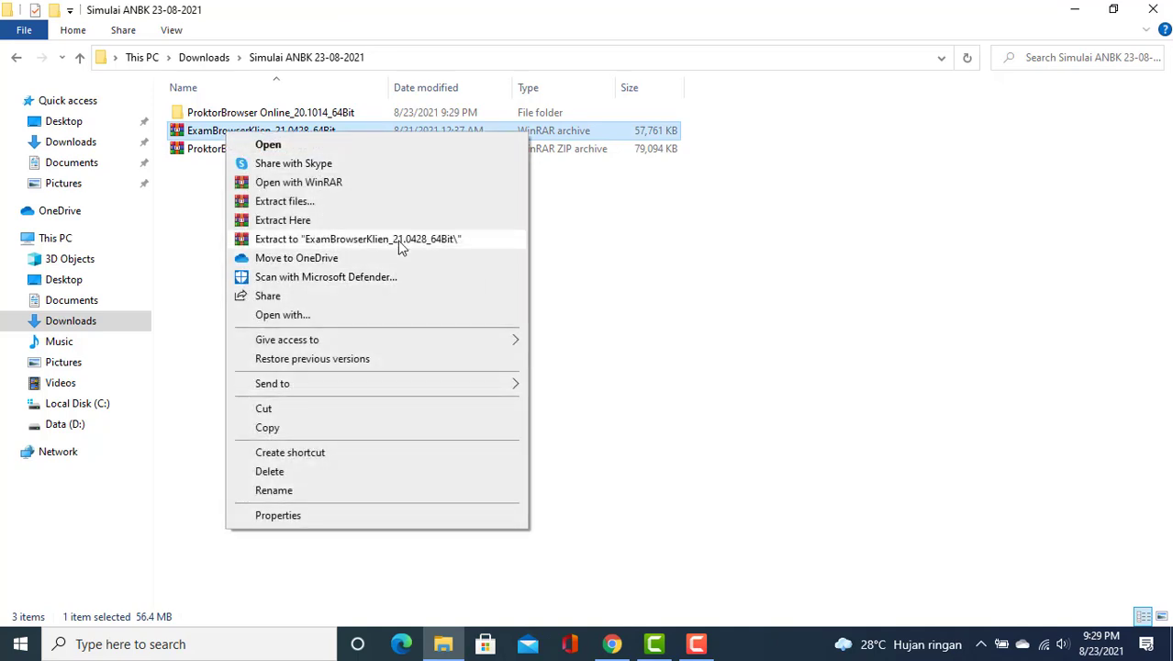
{"action": "left_click", "coordinate": [401, 240]}
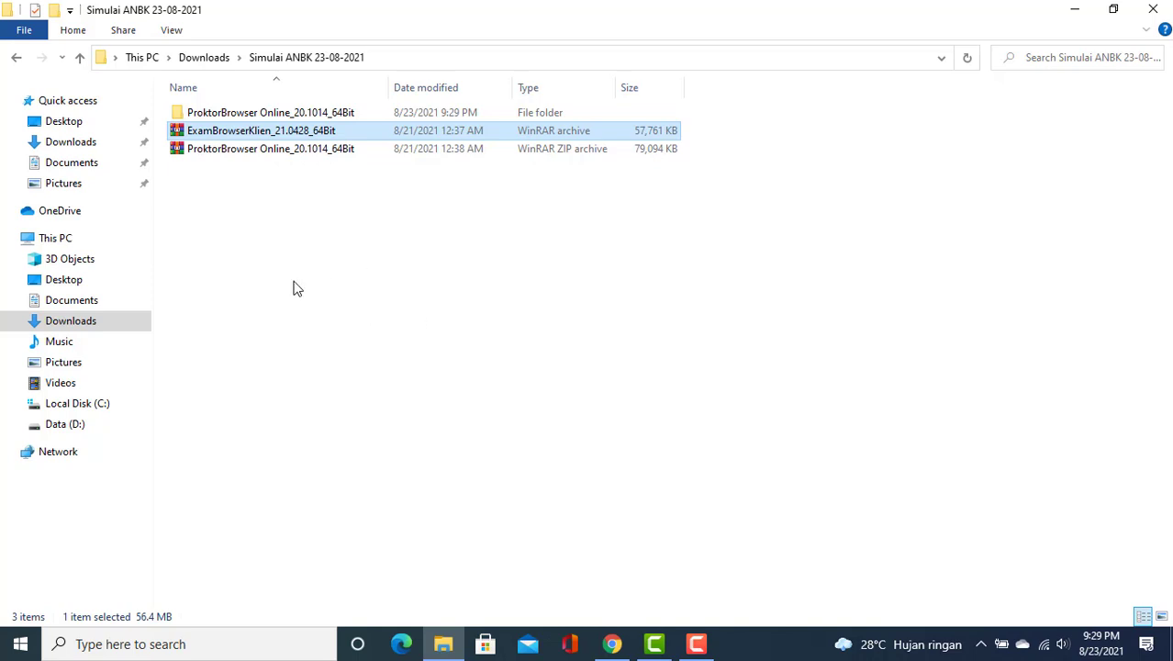
{"action": "right_click", "coordinate": [290, 221]}
{"action": "left_click", "coordinate": [364, 286]}
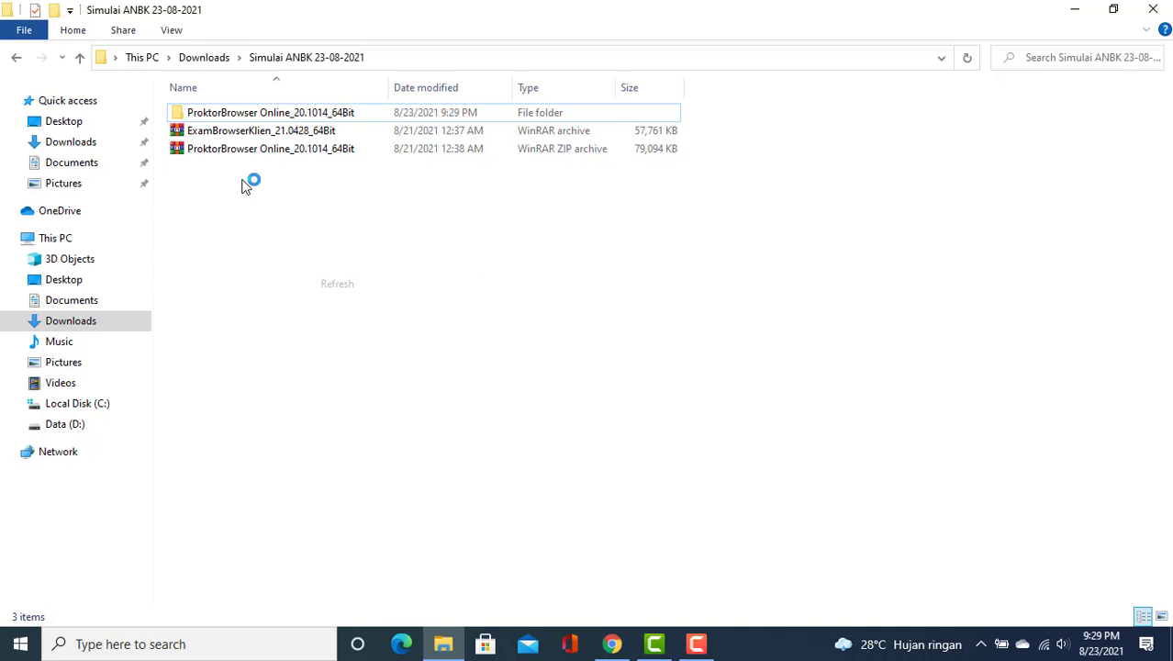
{"action": "double_click", "coordinate": [217, 137]}
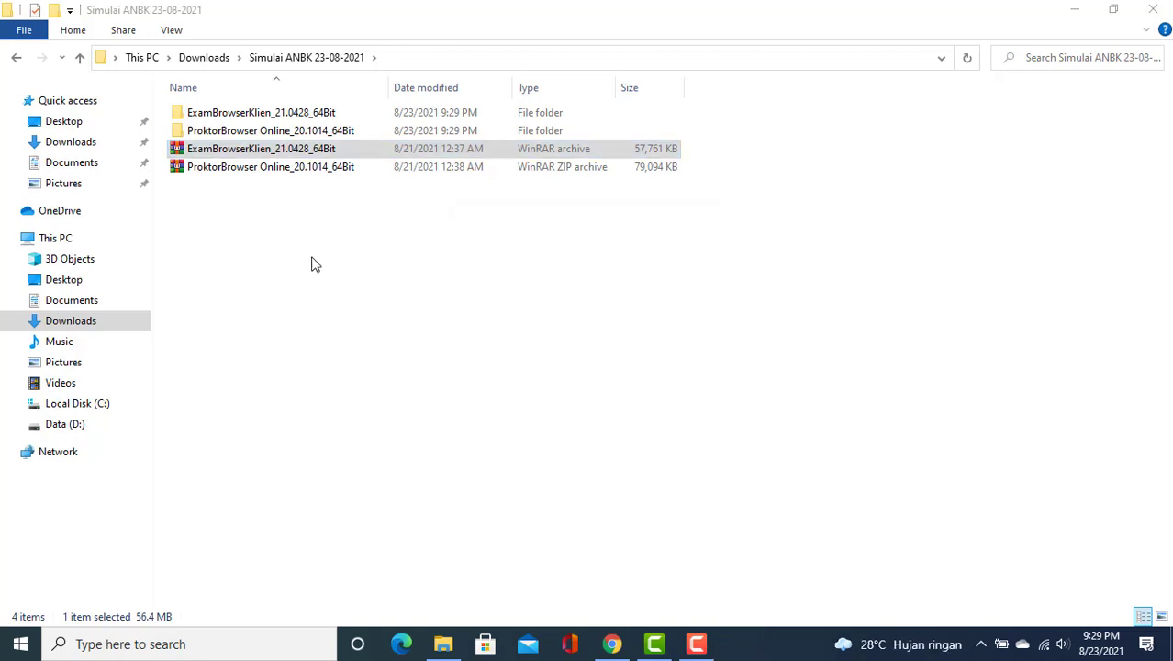
- Check the contents of the extracted ProktorBrowser Online_20.1014_64Bit folder and open the extracted ExamBrowserKlien_21.0428_64Bit folder
{"action": "left_click", "coordinate": [237, 136]}
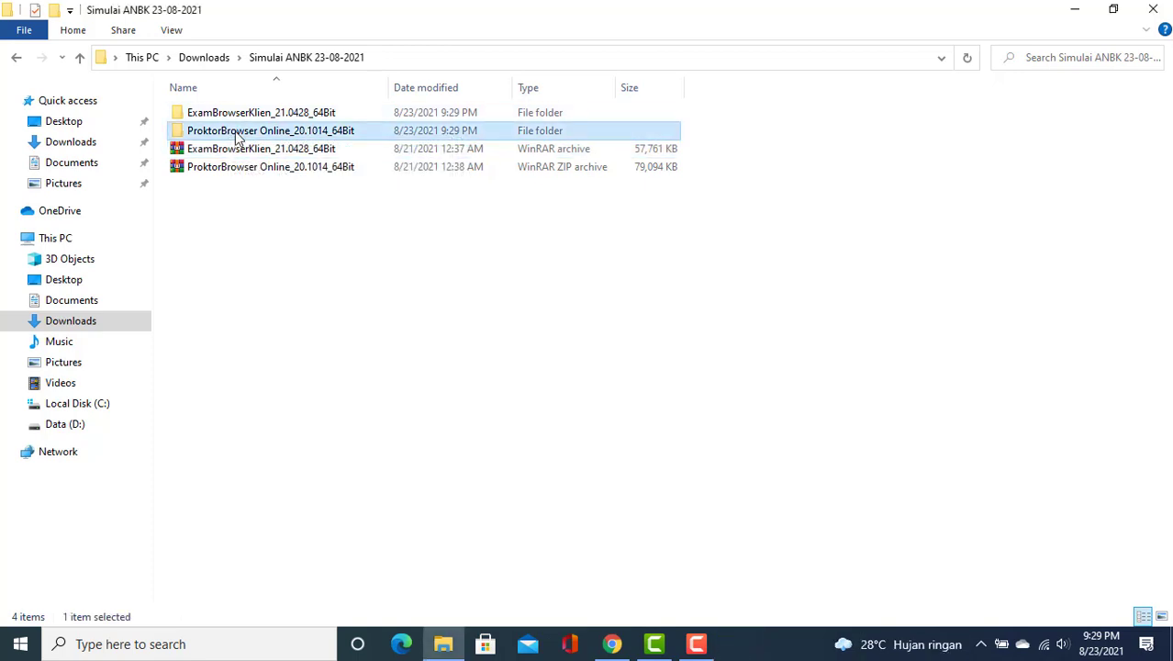
{"action": "double_click", "coordinate": [237, 135]}
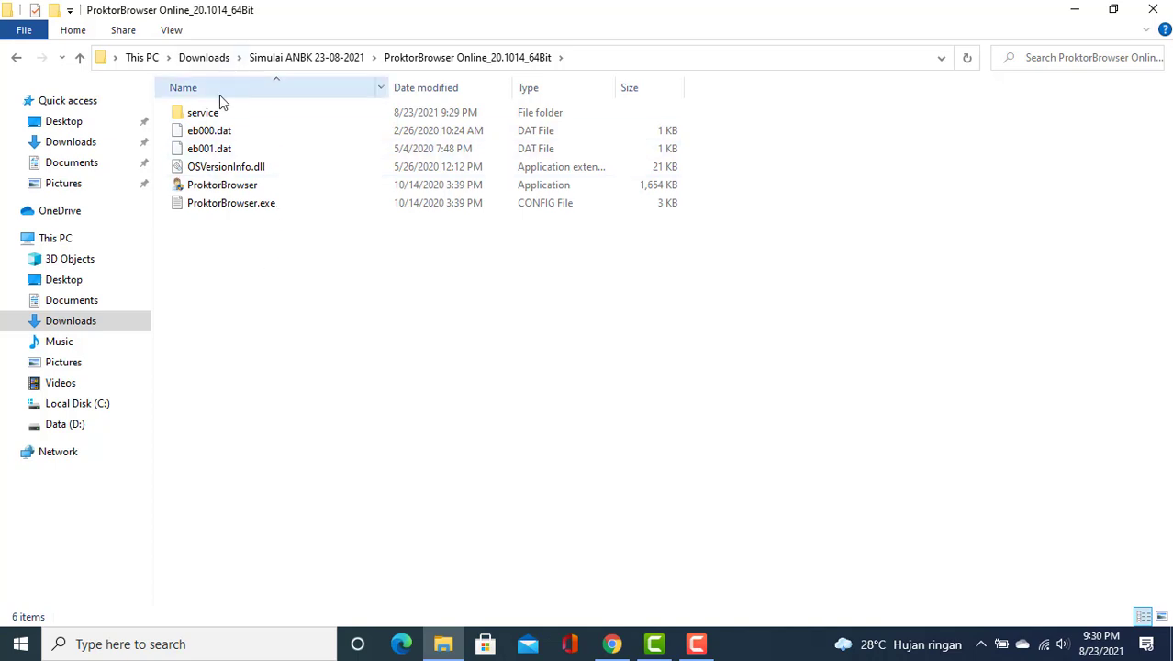
{"action": "left_click", "coordinate": [16, 57]}
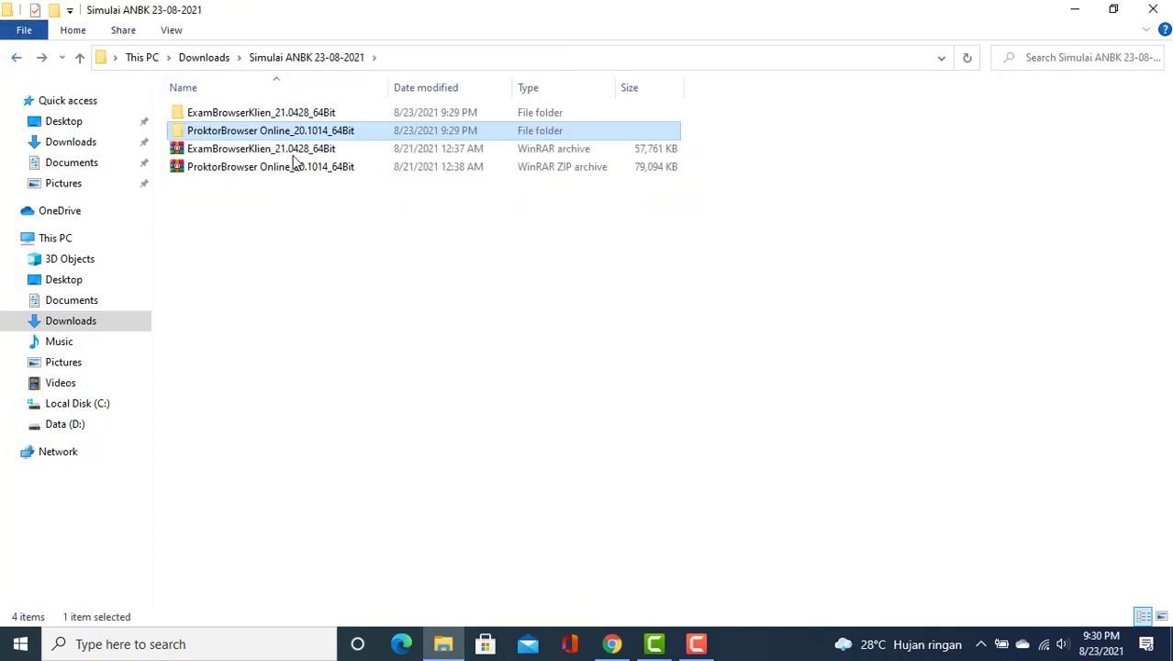
{"action": "double_click", "coordinate": [245, 114]}
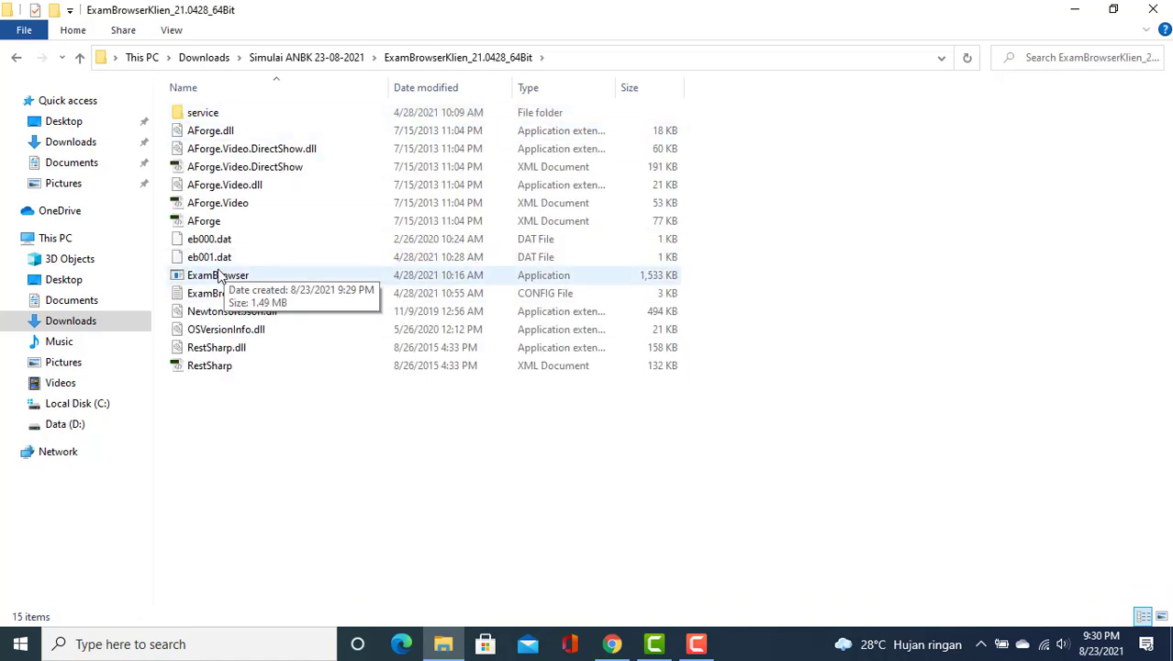
- Create a desktop shortcut to the ProktorBrowser application in the extracted ProktorBrowser Online_20.1014_64Bit folder
{"action": "left_click", "coordinate": [15, 61]}
{"action": "double_click", "coordinate": [288, 135]}
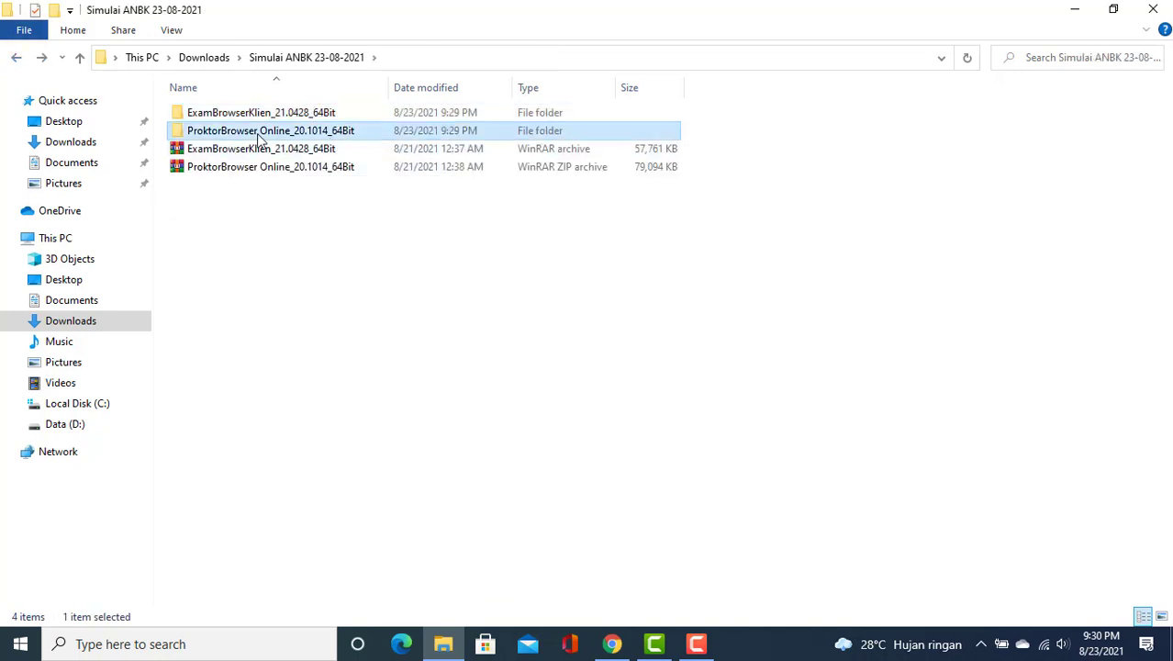
{"action": "left_click", "coordinate": [222, 187]}
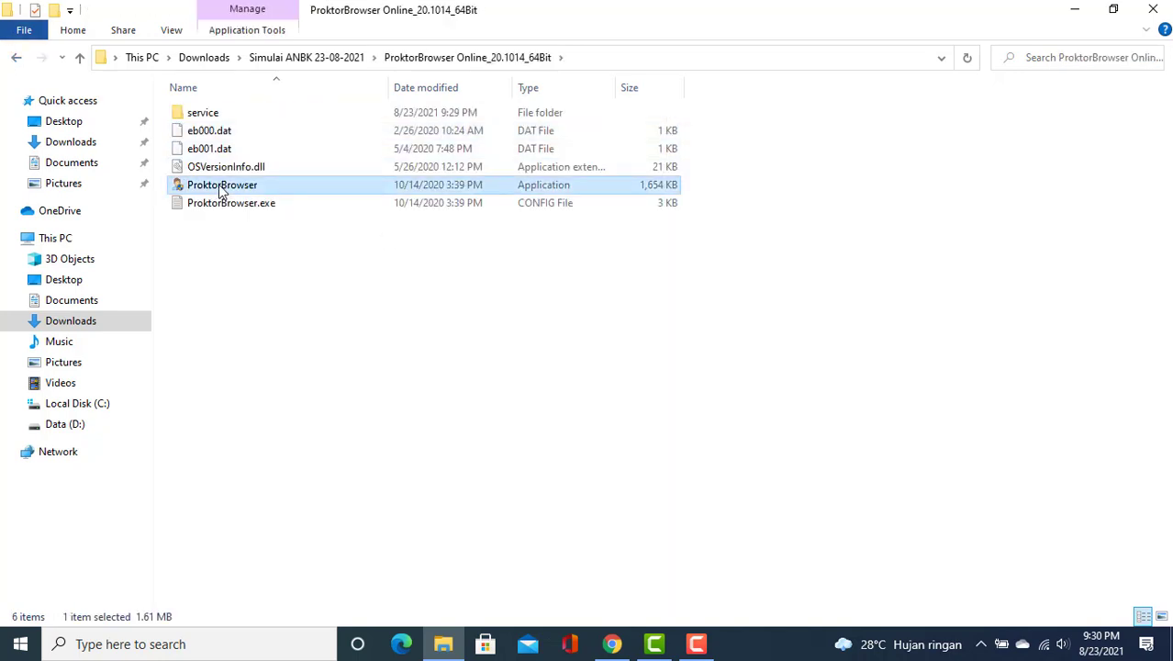
{"action": "right_click", "coordinate": [221, 190]}
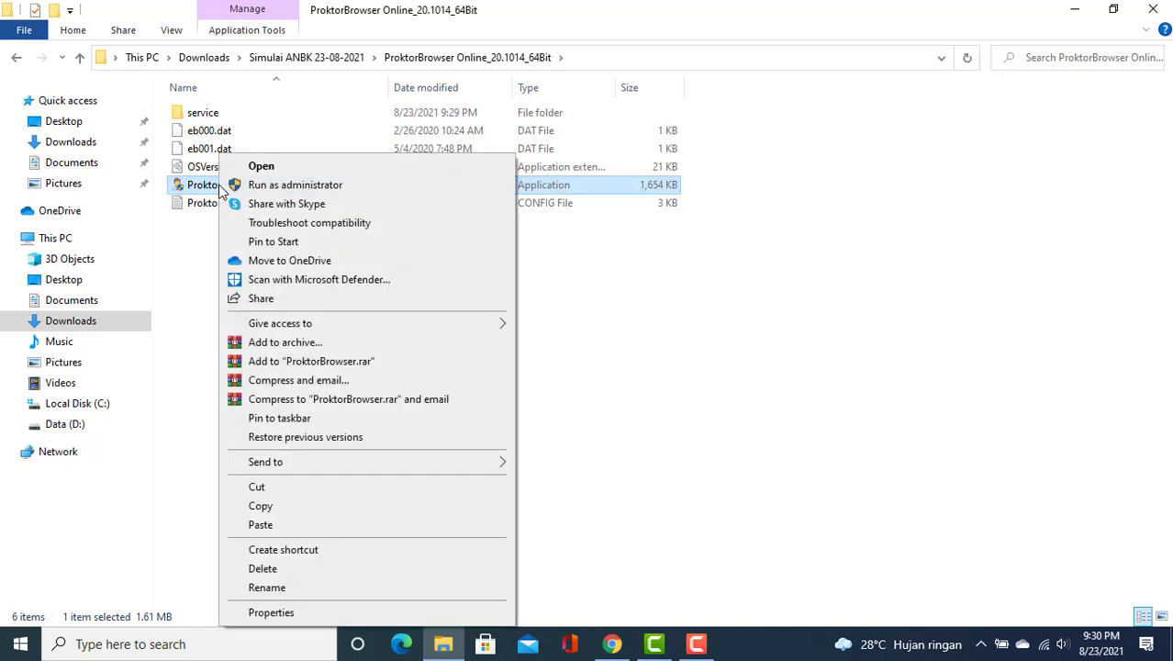
{"action": "mouse_move", "coordinate": [497, 463]}
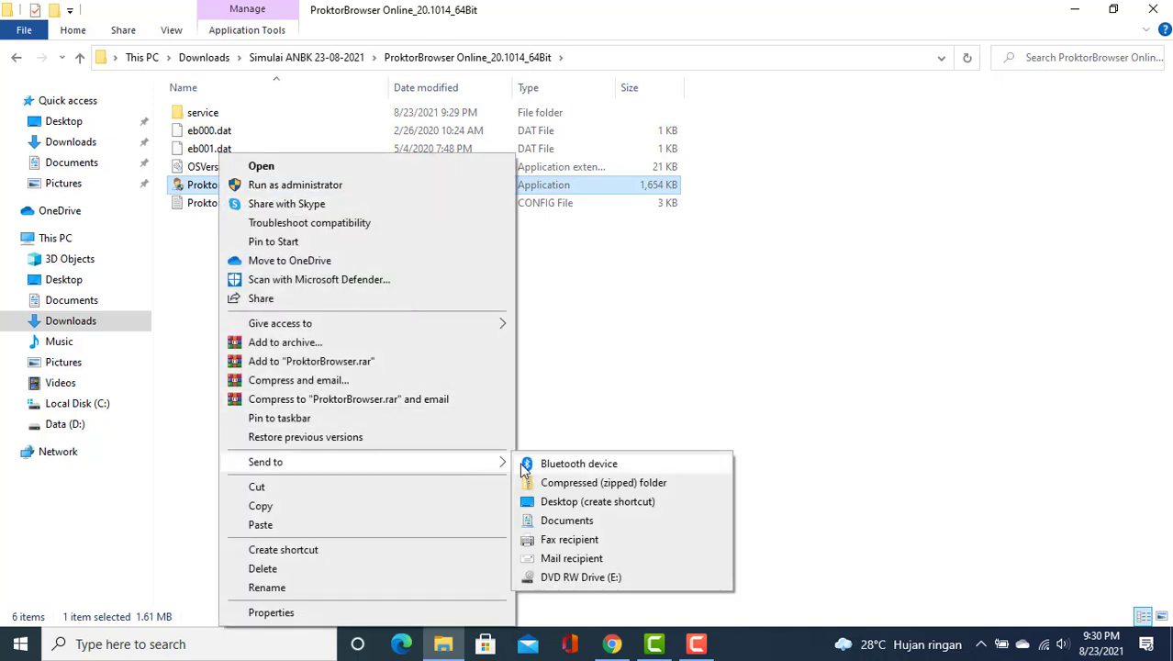
{"action": "left_click", "coordinate": [589, 502]}
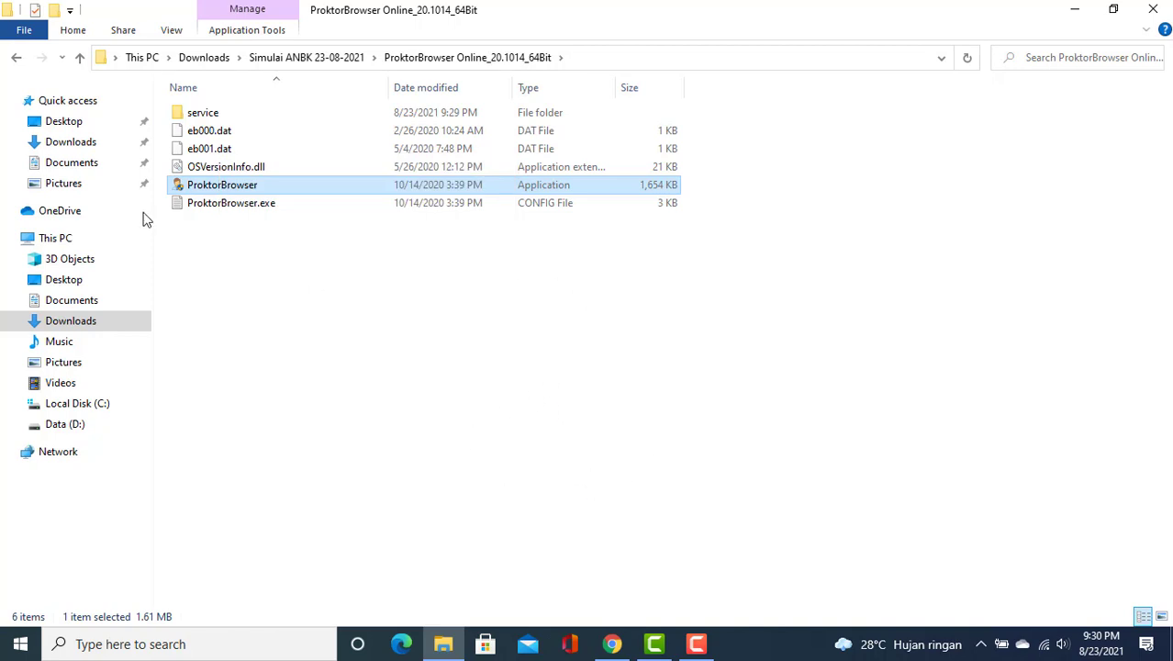
- Create a desktop shortcut to the ExamBrowser application in the extracted ExamBrowserKlien_21.0428_64Bit folder
{"action": "left_click", "coordinate": [16, 56]}
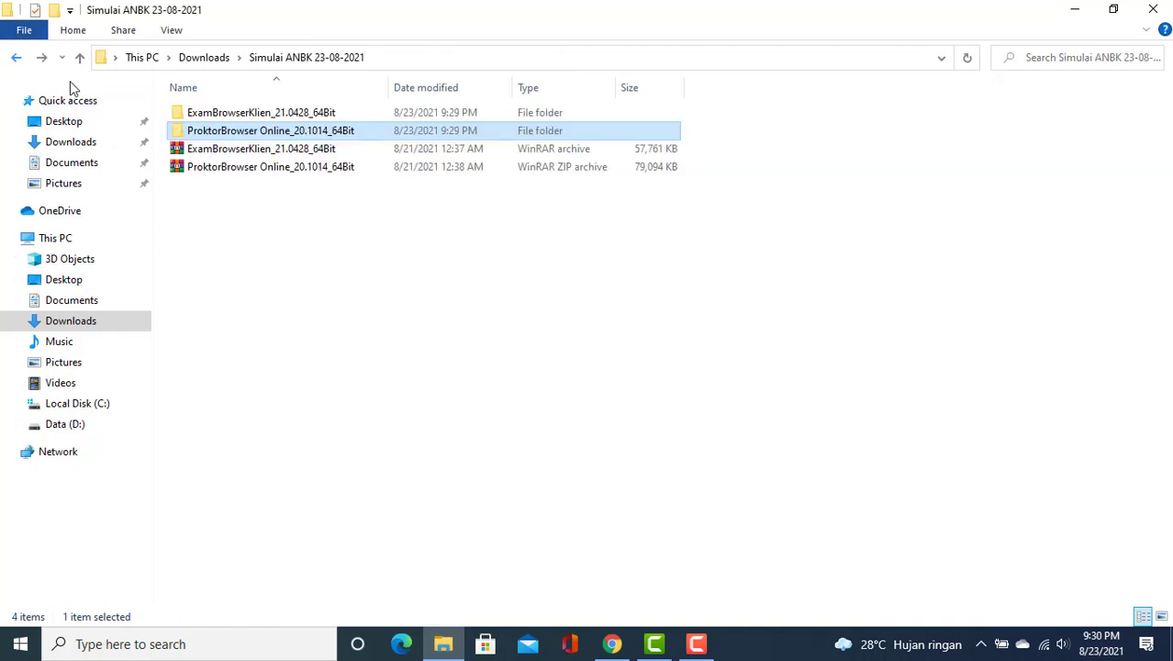
{"action": "double_click", "coordinate": [264, 114]}
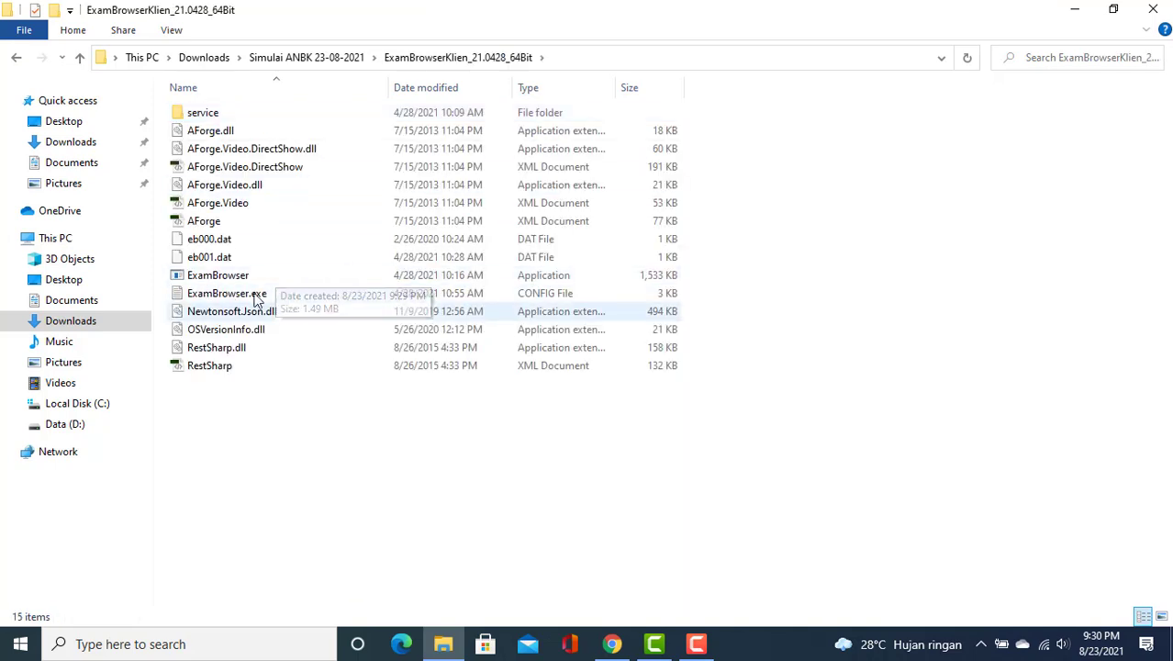
{"action": "left_click", "coordinate": [217, 276]}
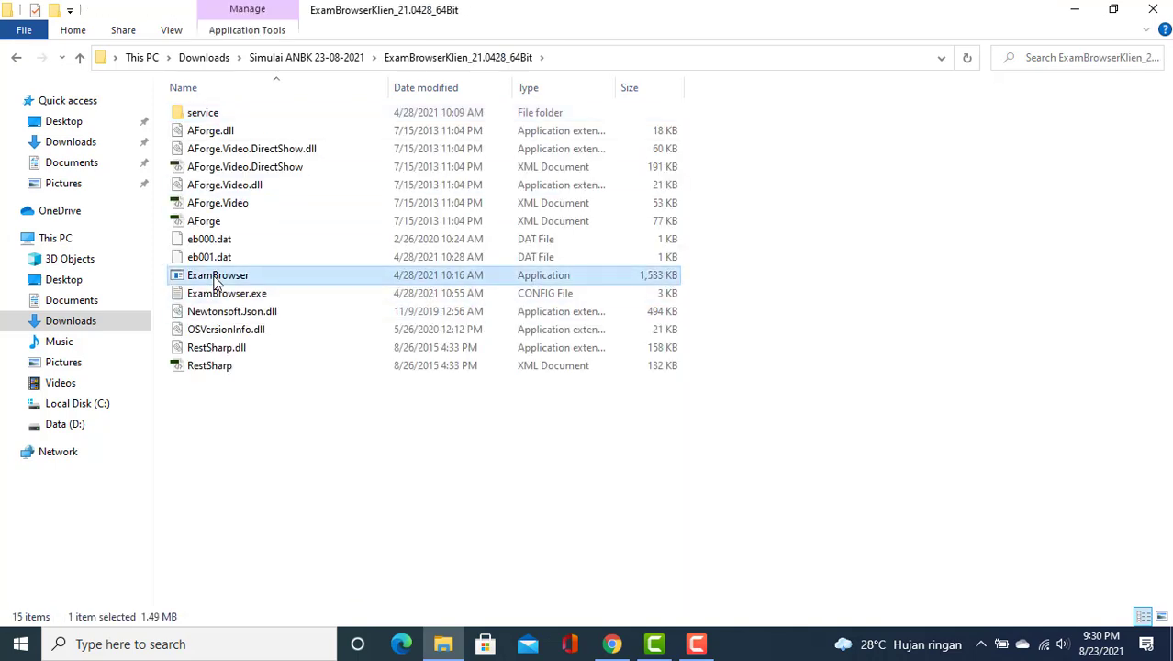
{"action": "right_click", "coordinate": [217, 281]}
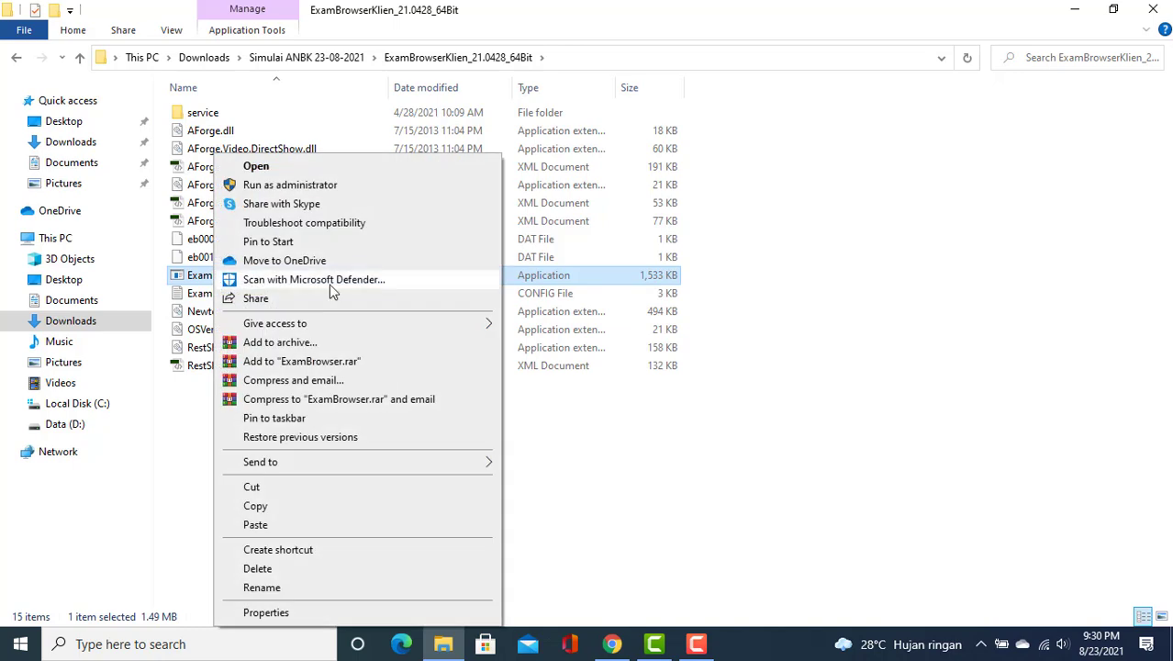
{"action": "mouse_move", "coordinate": [471, 462]}
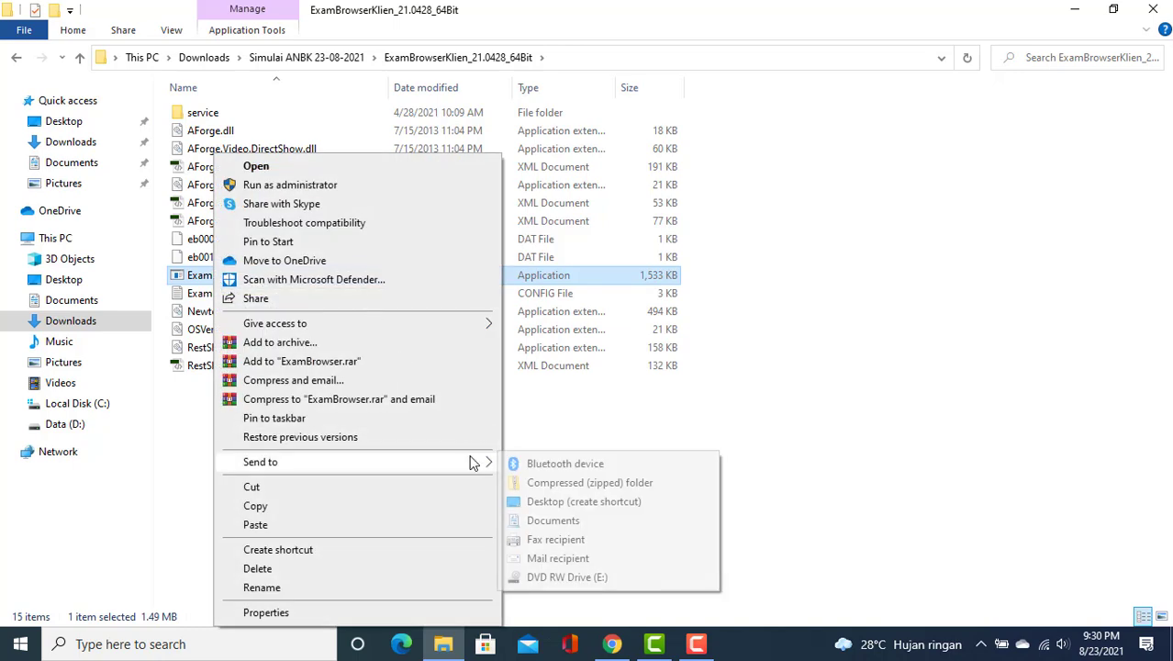
{"action": "left_click", "coordinate": [584, 503]}
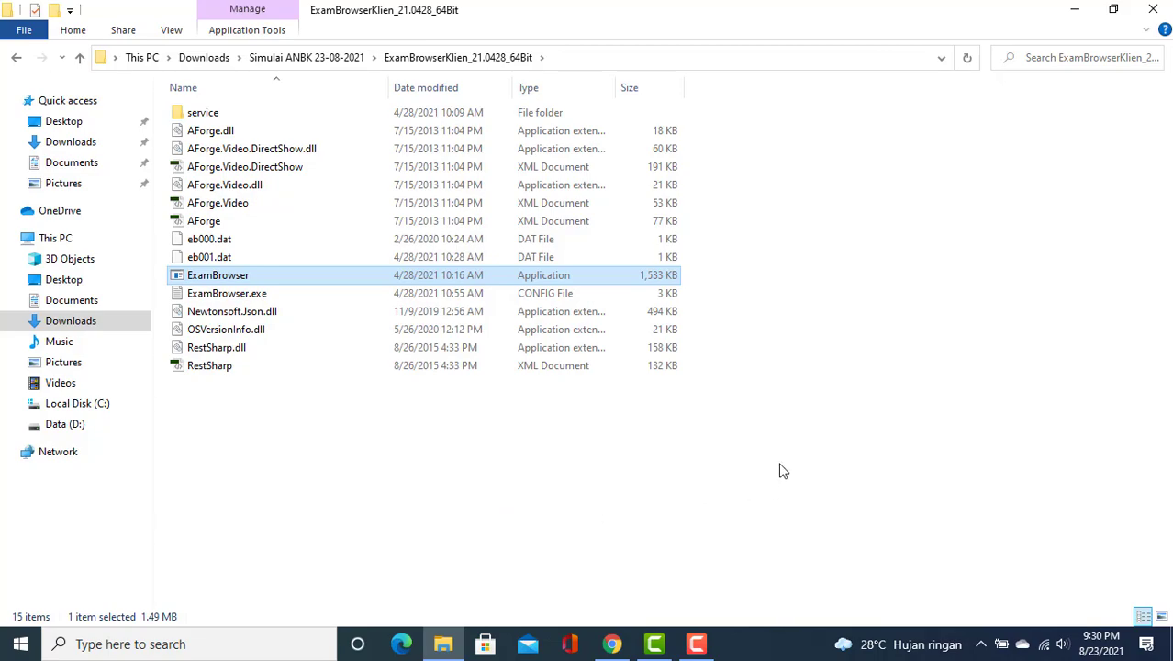
- Close the folder window, refresh the desktop and delete the ExamBrowser shortcut from it
{"action": "left_click", "coordinate": [1153, 9]}
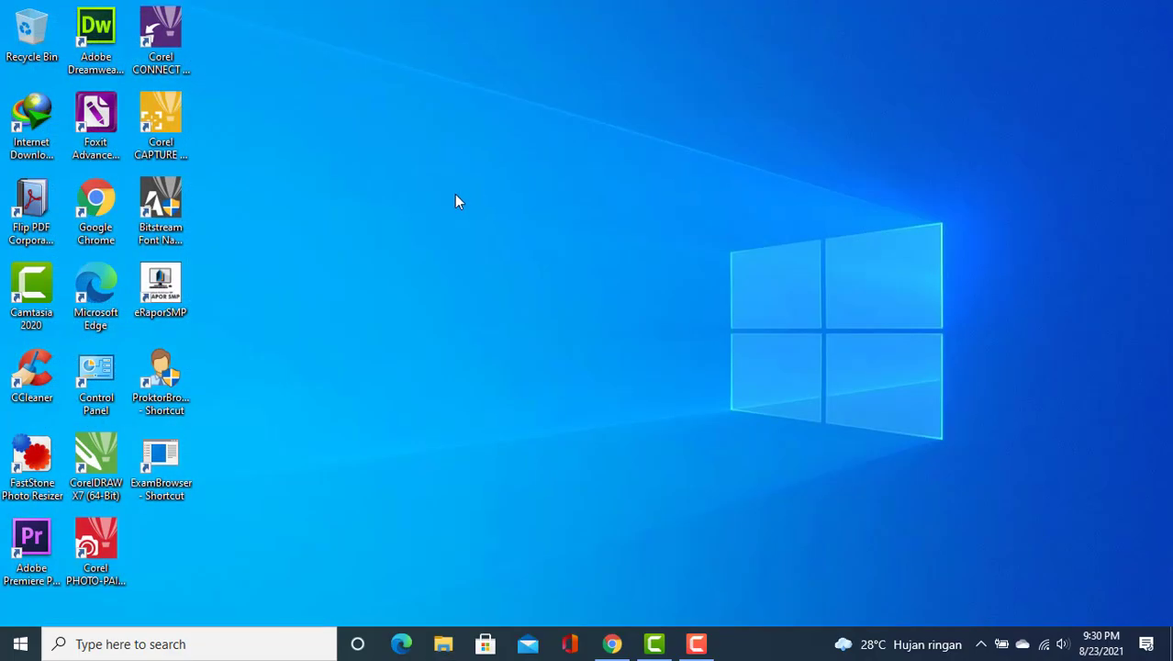
{"action": "right_click", "coordinate": [456, 196]}
{"action": "left_click", "coordinate": [517, 243]}
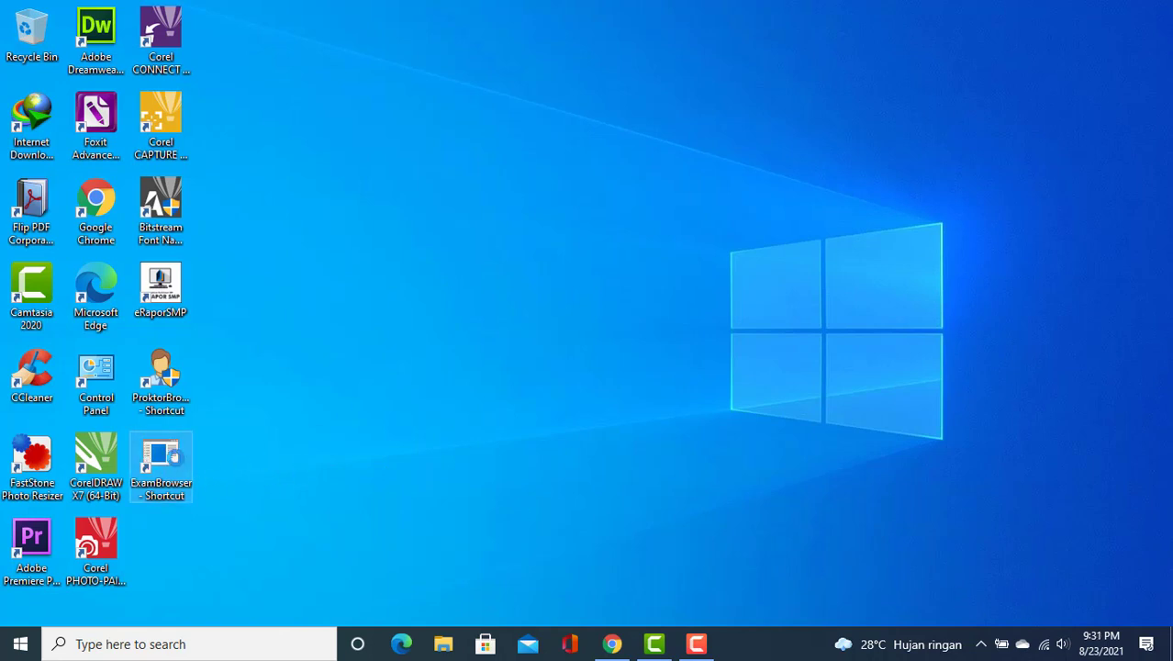
{"action": "right_click", "coordinate": [171, 450]}
{"action": "left_click", "coordinate": [220, 568]}
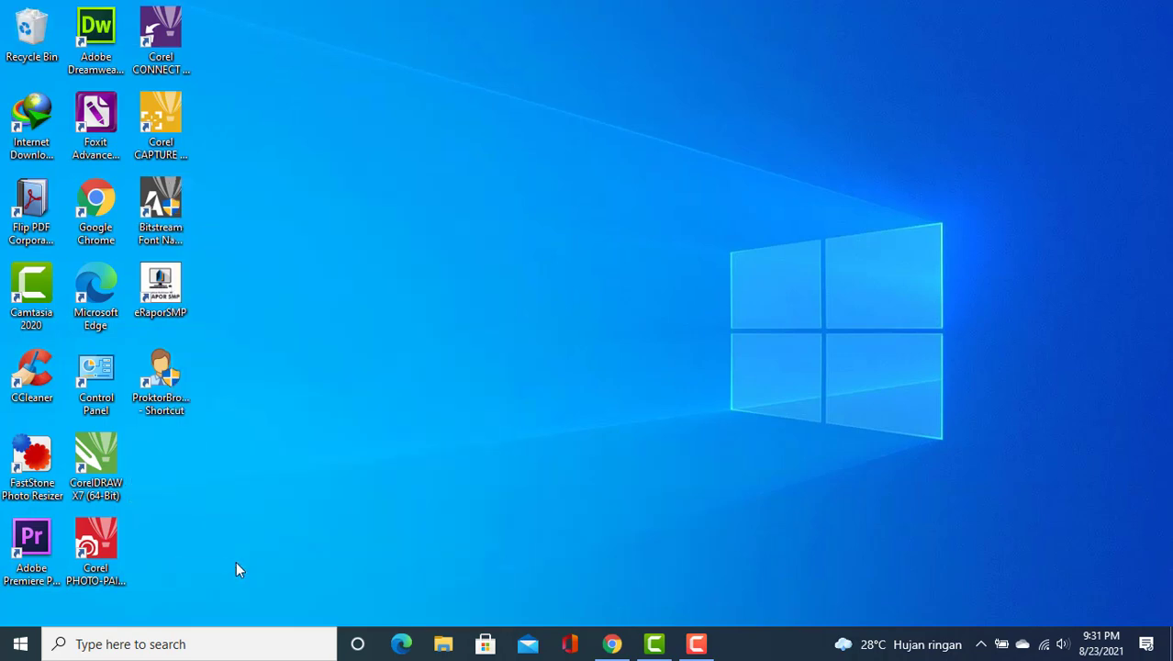
- Reopen the Simulai ANBK 23-08-2021 folder in Downloads and check the ExamBrowserKlien_21.0428_64Bit folder for the ExamBrowser application
{"action": "left_click", "coordinate": [442, 646]}
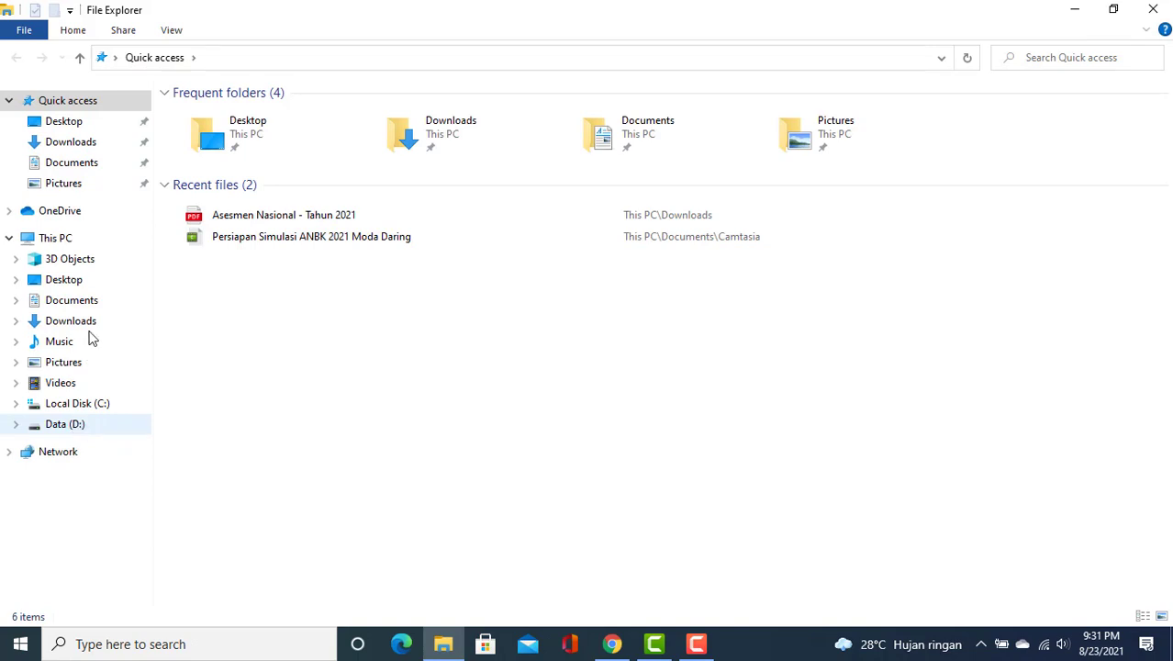
{"action": "left_click", "coordinate": [81, 323]}
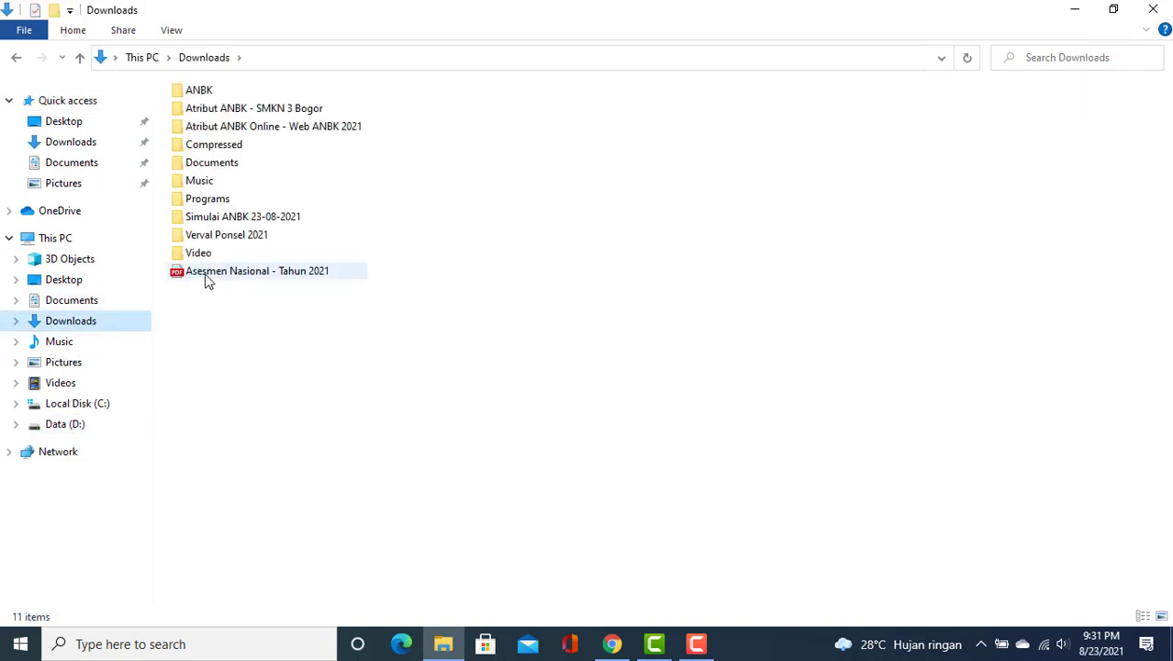
{"action": "double_click", "coordinate": [262, 220]}
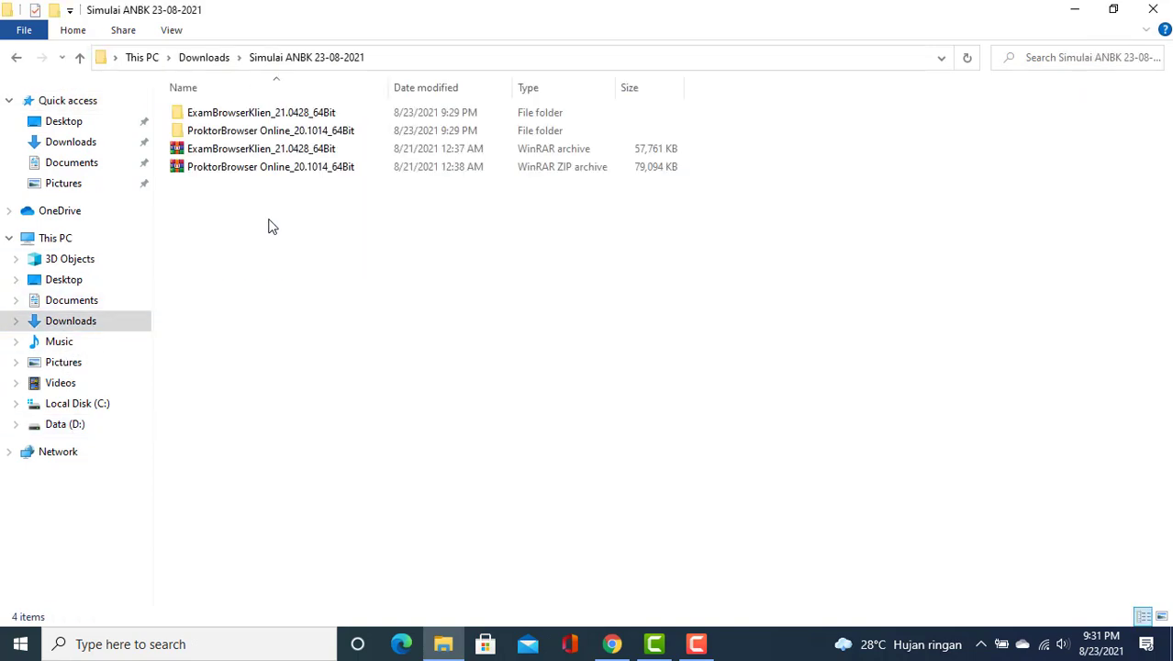
{"action": "left_click", "coordinate": [292, 112]}
{"action": "double_click", "coordinate": [292, 112]}
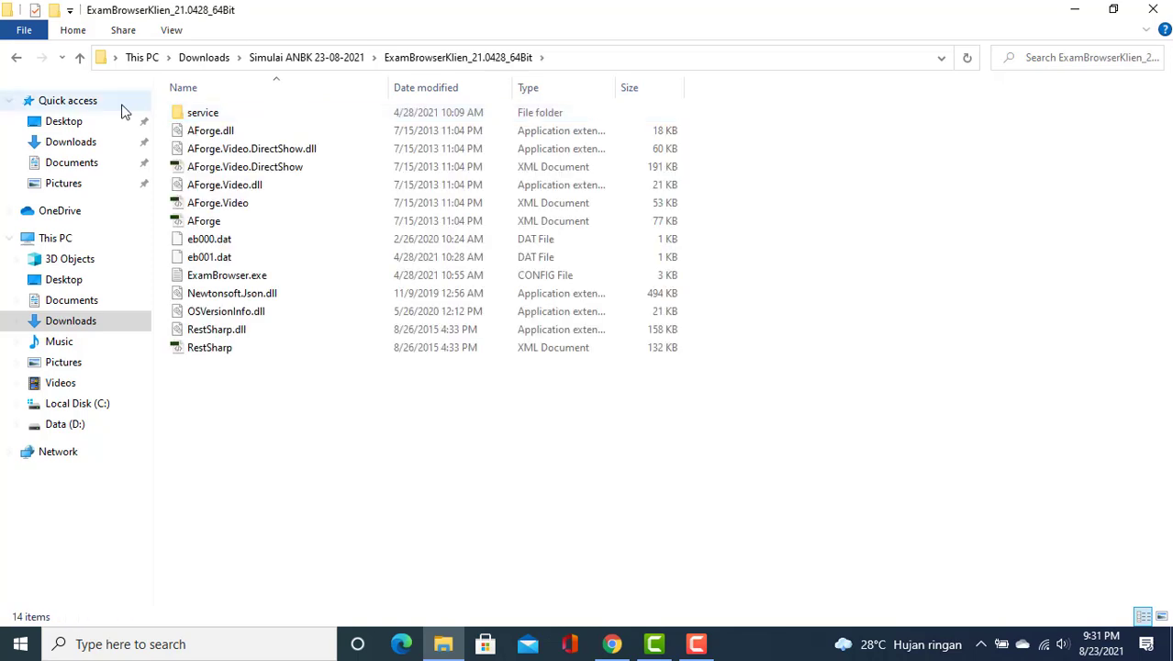
- Delete the extracted ExamBrowserKlien_21.0428_64Bit folder, then refresh and reopen the Simulai ANBK 23-08-2021 folder
{"action": "left_click", "coordinate": [16, 57]}
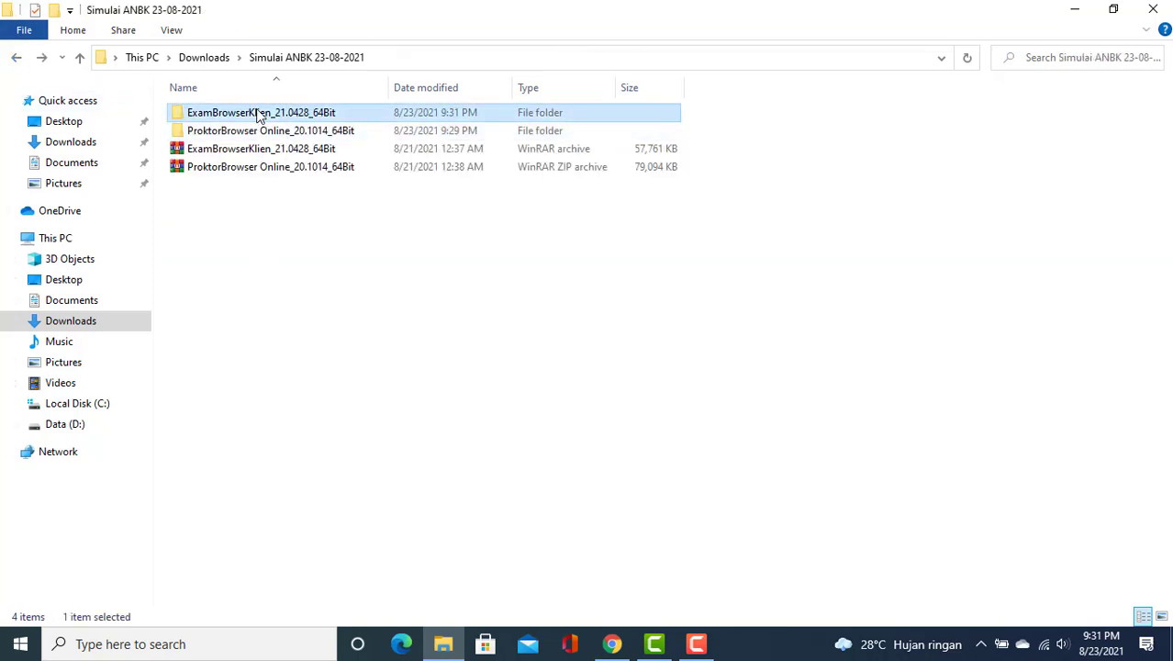
{"action": "key", "text": "Delete"}
{"action": "right_click", "coordinate": [314, 247]}
{"action": "left_click", "coordinate": [361, 310]}
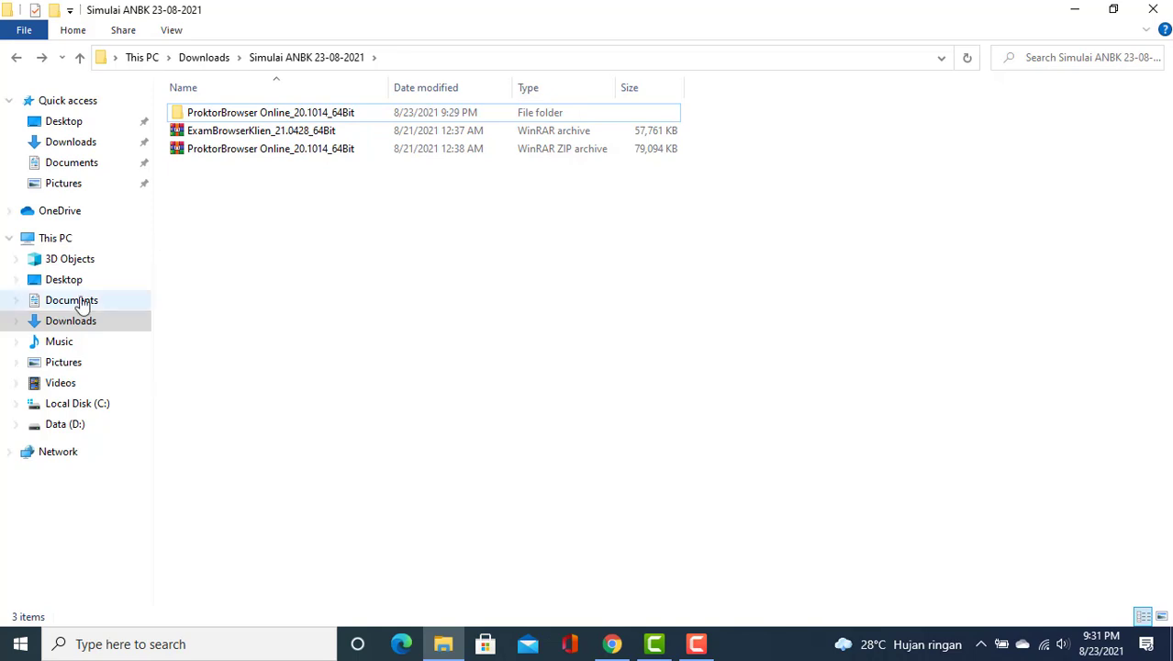
{"action": "left_click", "coordinate": [94, 321]}
{"action": "double_click", "coordinate": [245, 217]}
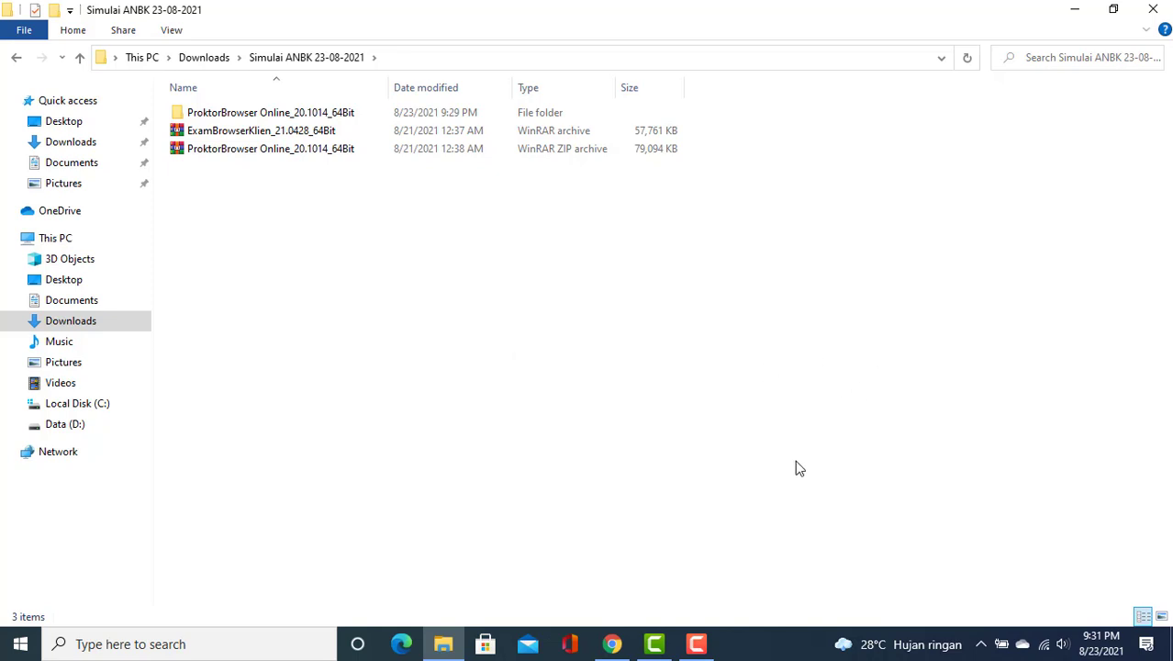
- Minimize the folder window and open Virus & threat protection from Windows Security in the Windows settings
{"action": "left_click", "coordinate": [1075, 19]}
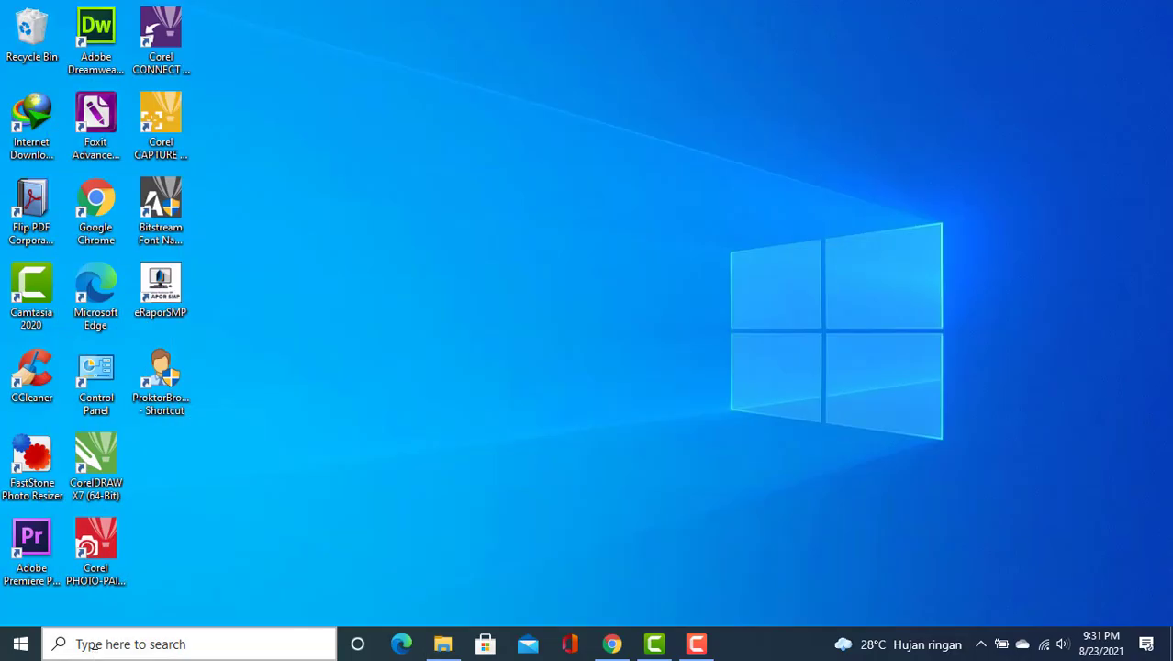
{"action": "left_click", "coordinate": [26, 646]}
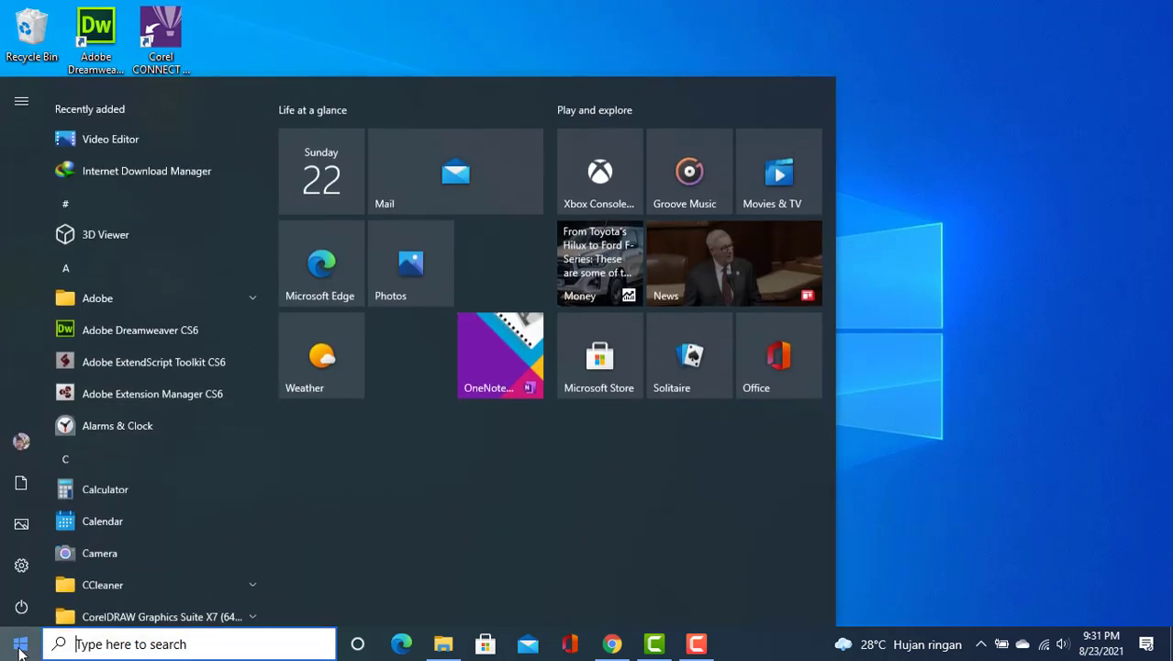
{"action": "left_click", "coordinate": [22, 566]}
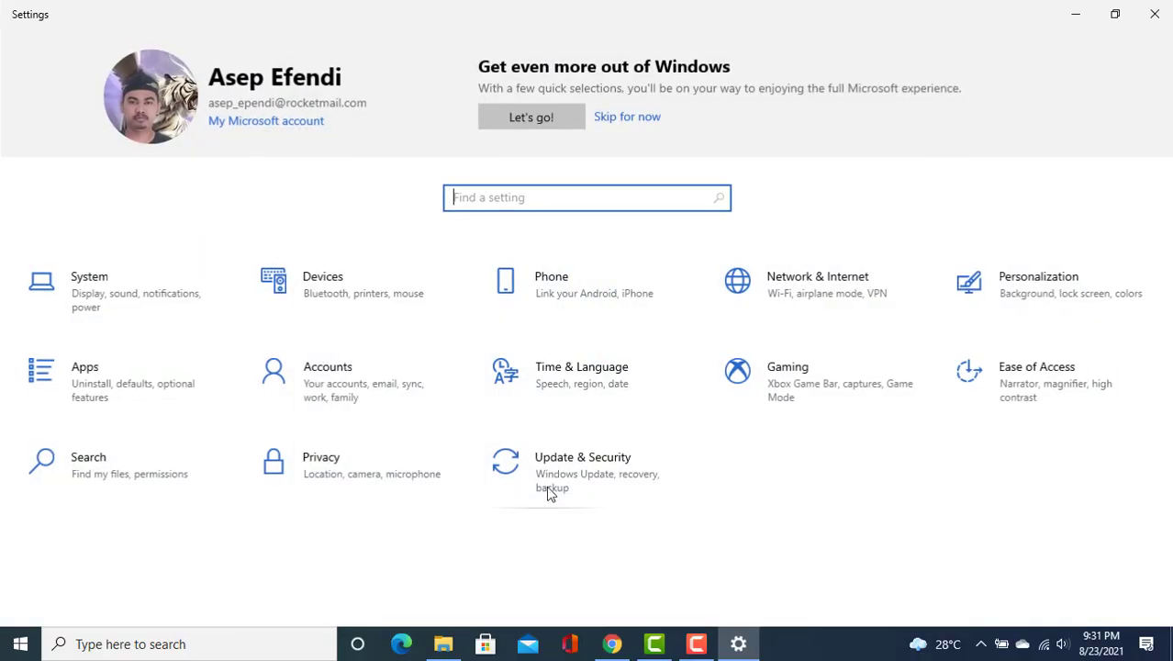
{"action": "left_click", "coordinate": [599, 467]}
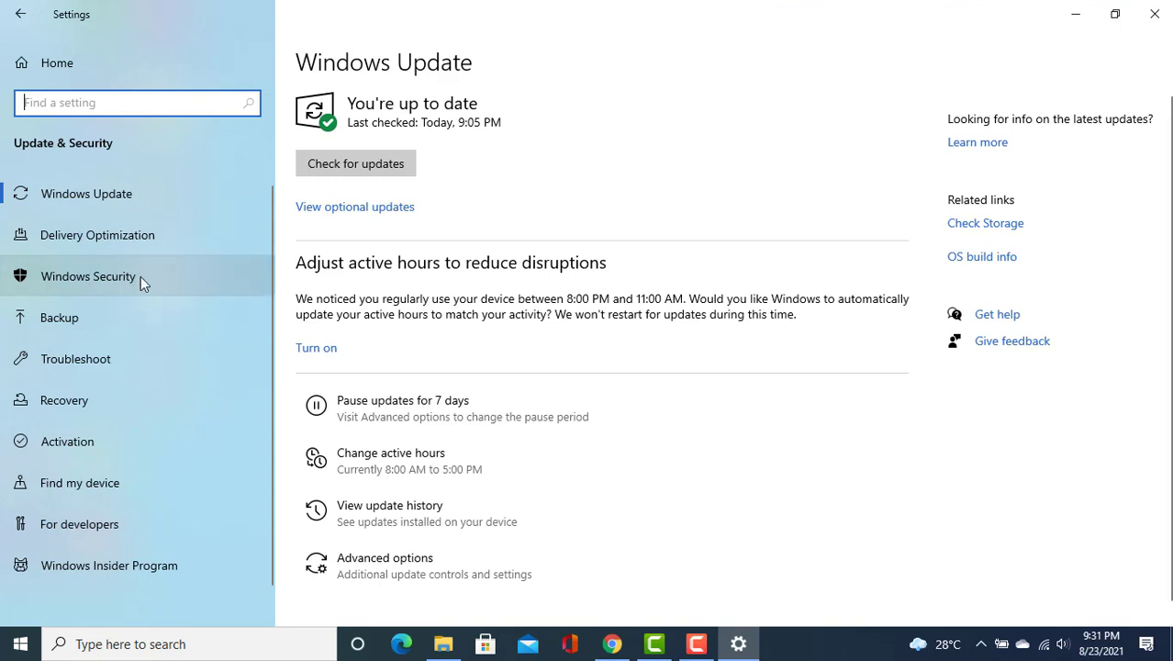
{"action": "left_click", "coordinate": [115, 283]}
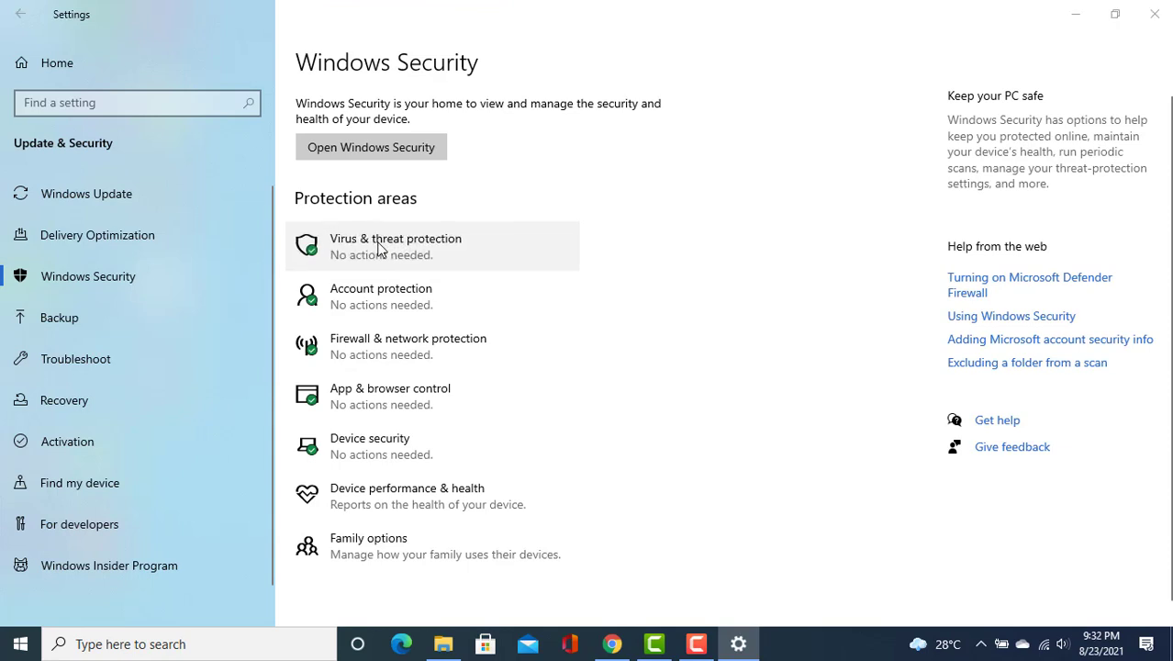
{"action": "left_click", "coordinate": [379, 249]}
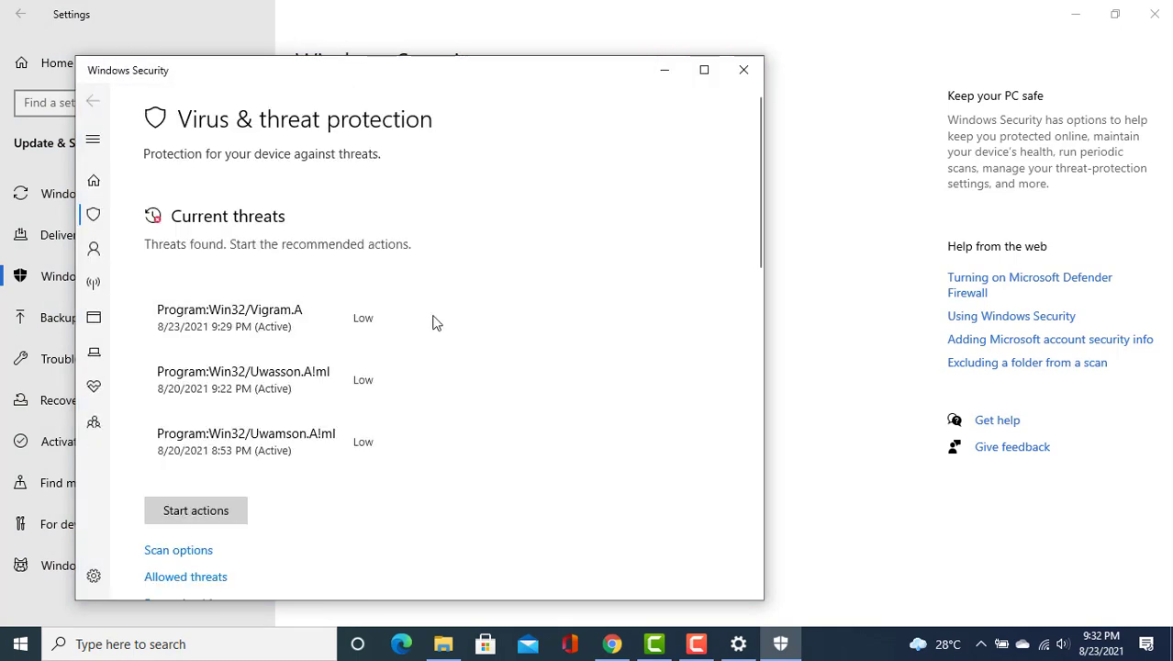
- Open the management page for the Virus & threat protection settings
{"action": "scroll", "coordinate": [301, 296], "scroll_direction": "down", "scroll_amount": 5}
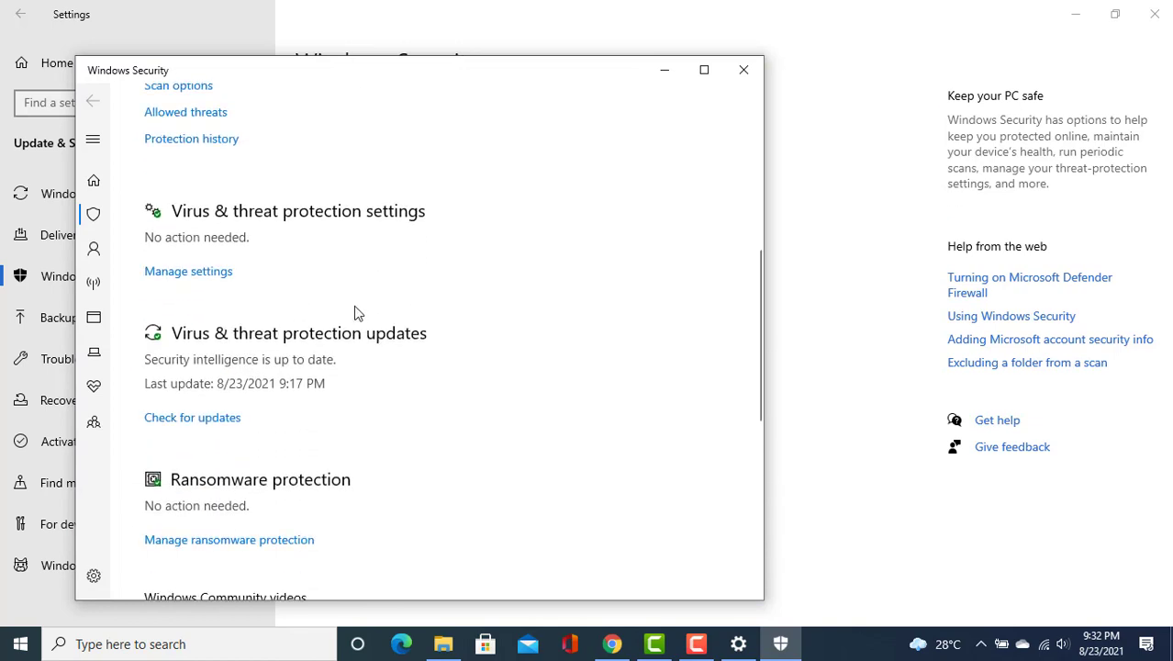
{"action": "scroll", "coordinate": [341, 406], "scroll_direction": "down", "scroll_amount": 3}
{"action": "scroll", "coordinate": [340, 405], "scroll_direction": "up", "scroll_amount": 3}
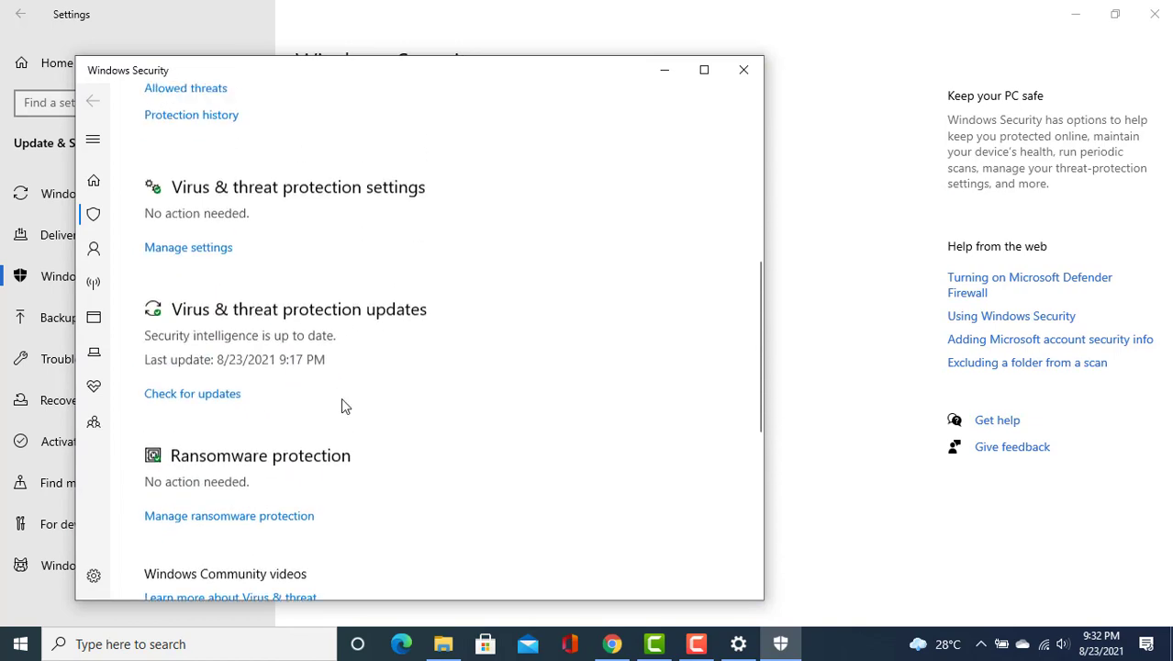
{"action": "scroll", "coordinate": [344, 405], "scroll_direction": "up", "scroll_amount": 1}
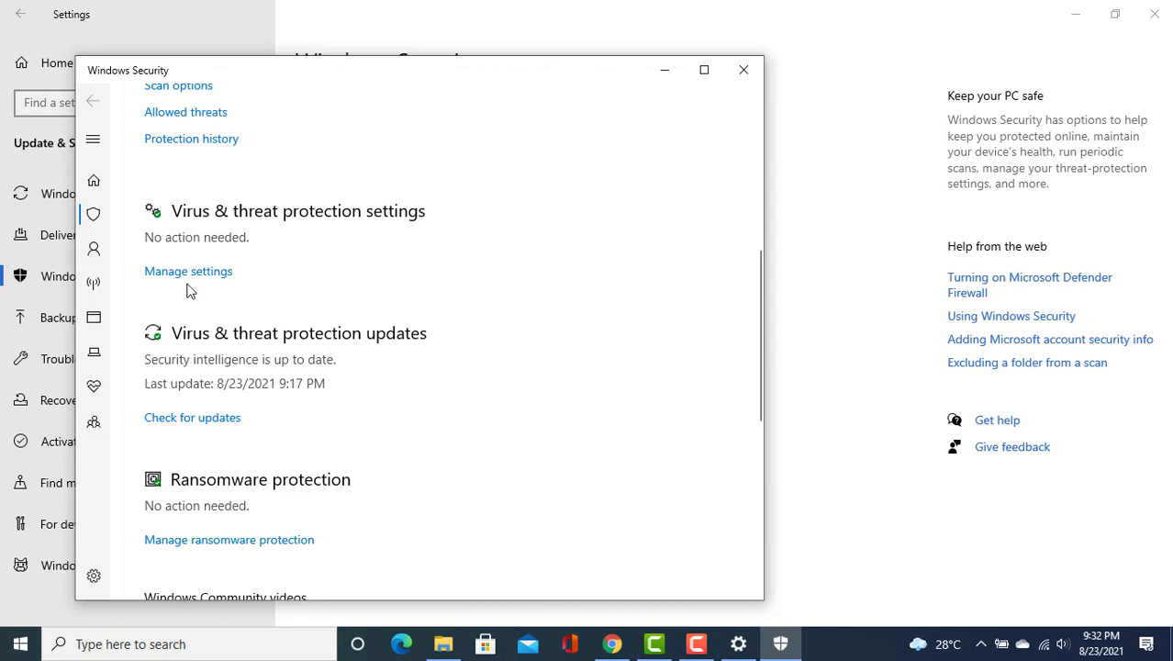
{"action": "left_click", "coordinate": [192, 274]}
- Review the Virus & threat protection settings and open the Microsoft Defender Antivirus exclusions list
{"action": "scroll", "coordinate": [390, 390], "scroll_direction": "down", "scroll_amount": 3}
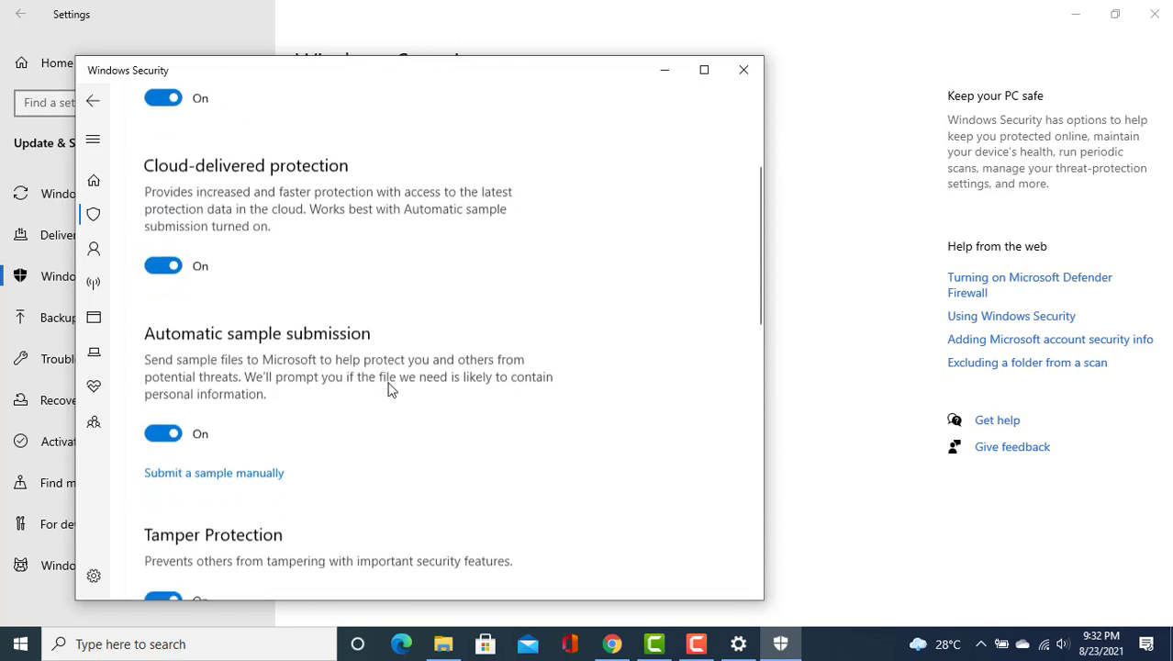
{"action": "scroll", "coordinate": [389, 390], "scroll_direction": "up", "scroll_amount": 3}
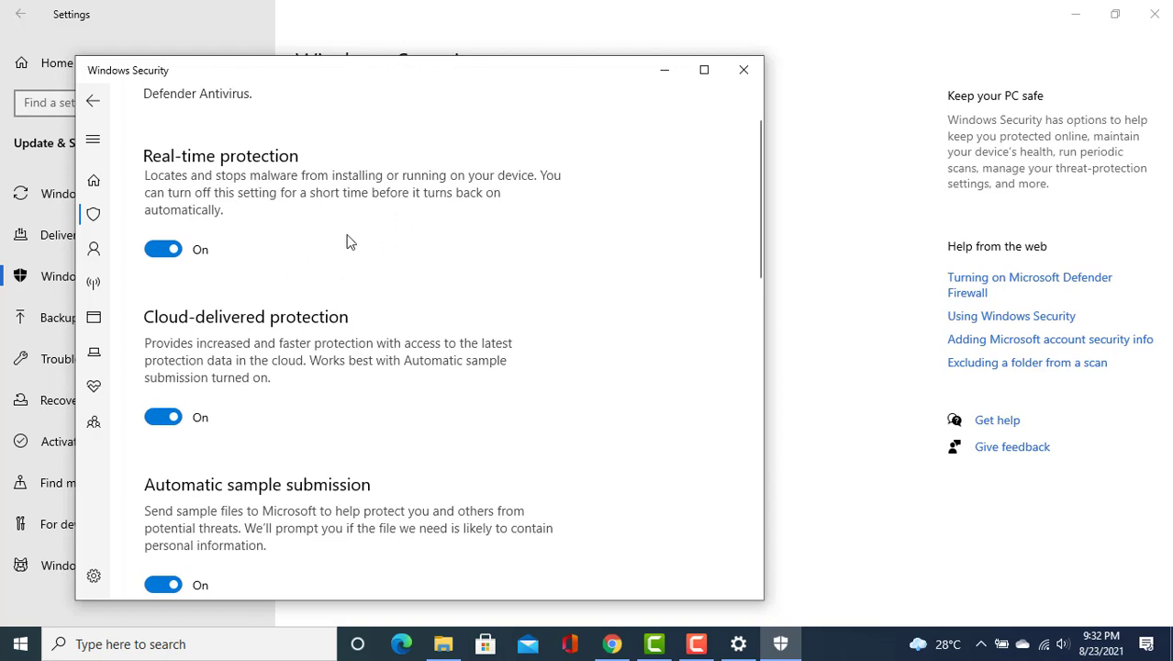
{"action": "scroll", "coordinate": [383, 371], "scroll_direction": "down", "scroll_amount": 5}
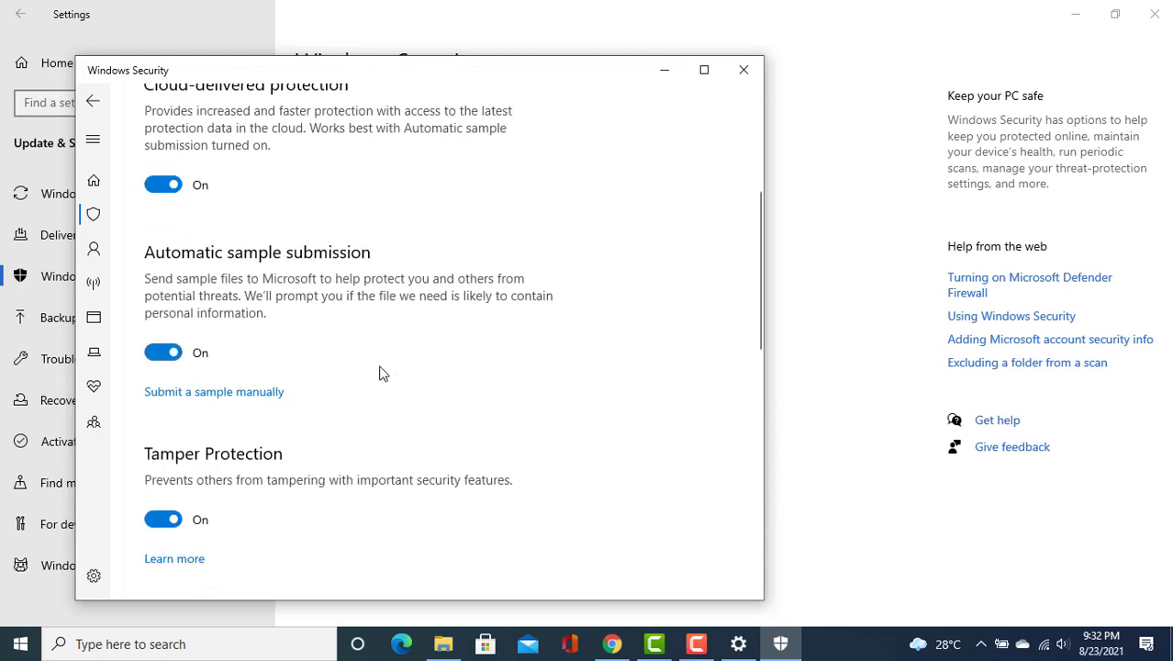
{"action": "scroll", "coordinate": [383, 371], "scroll_direction": "down", "scroll_amount": 2}
{"action": "scroll", "coordinate": [408, 385], "scroll_direction": "down", "scroll_amount": 4}
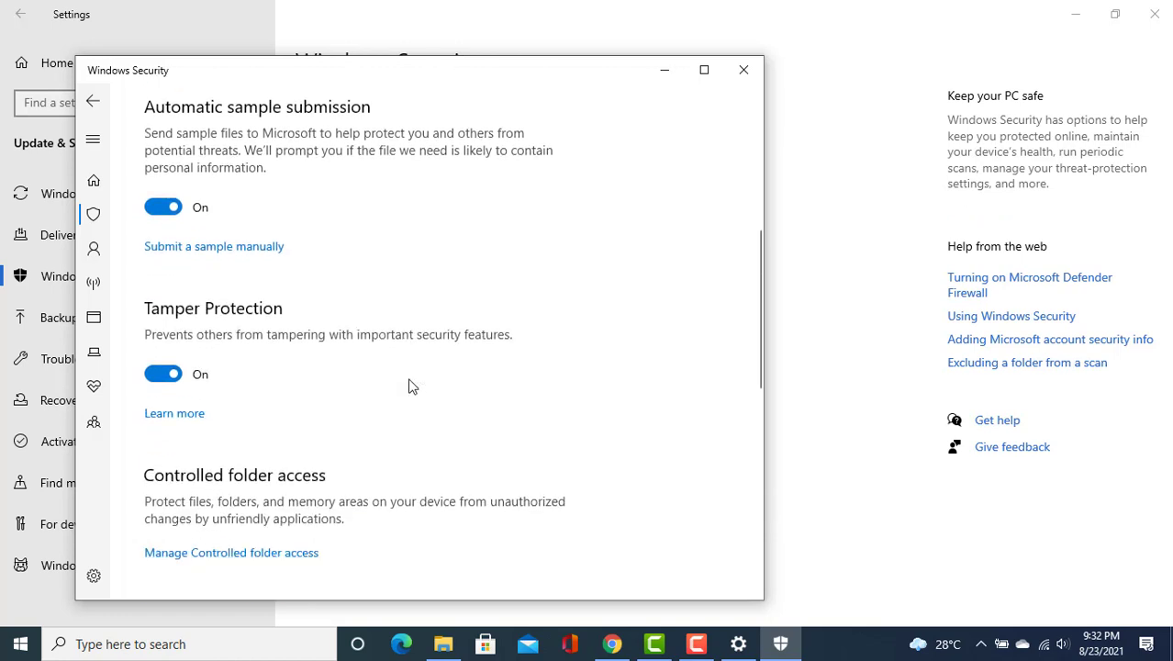
{"action": "scroll", "coordinate": [410, 384], "scroll_direction": "down", "scroll_amount": 5}
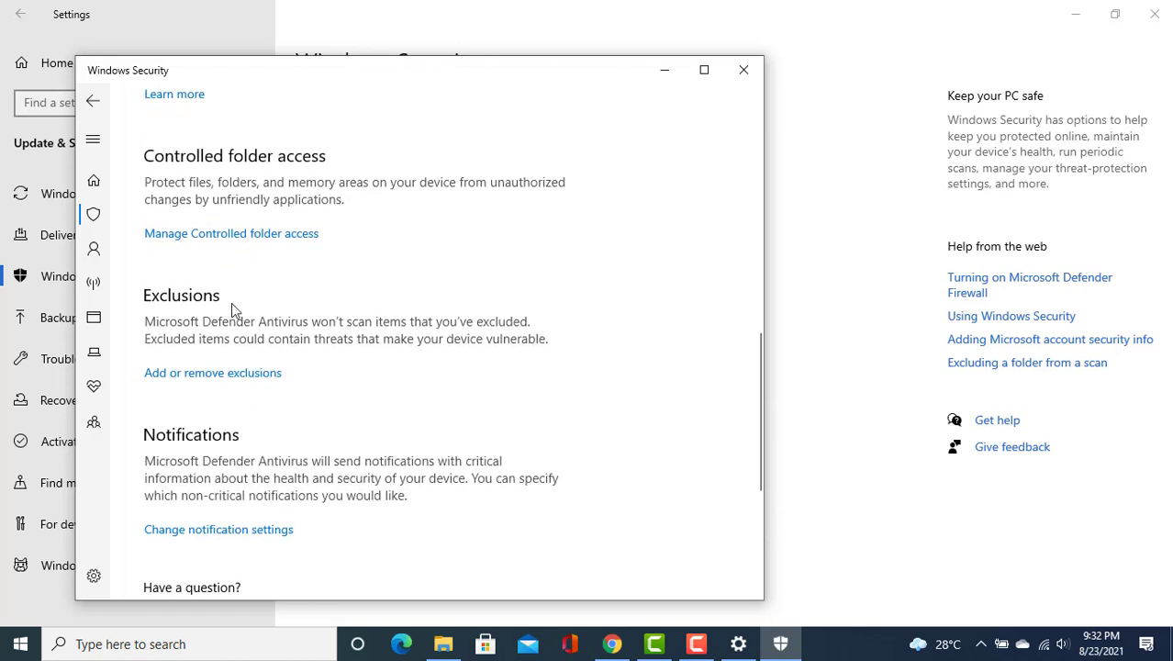
{"action": "left_click", "coordinate": [211, 375]}
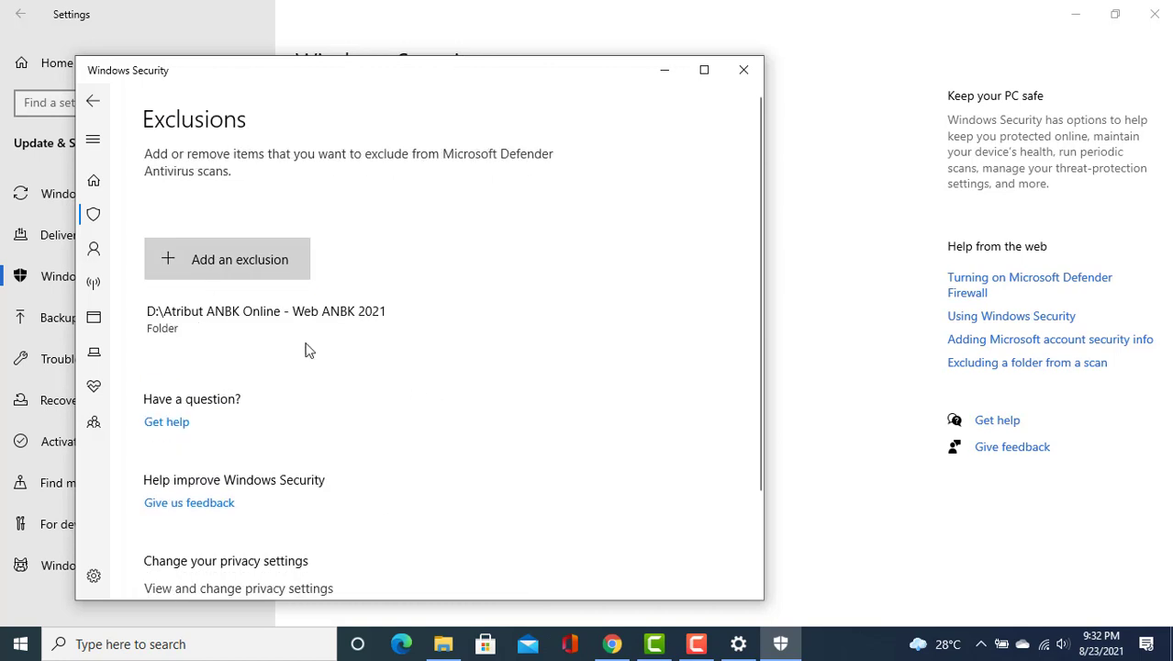
- Add the Simulai ANBK 23-08-2021 folder from Downloads as a folder exclusion
{"action": "left_click", "coordinate": [201, 266]}
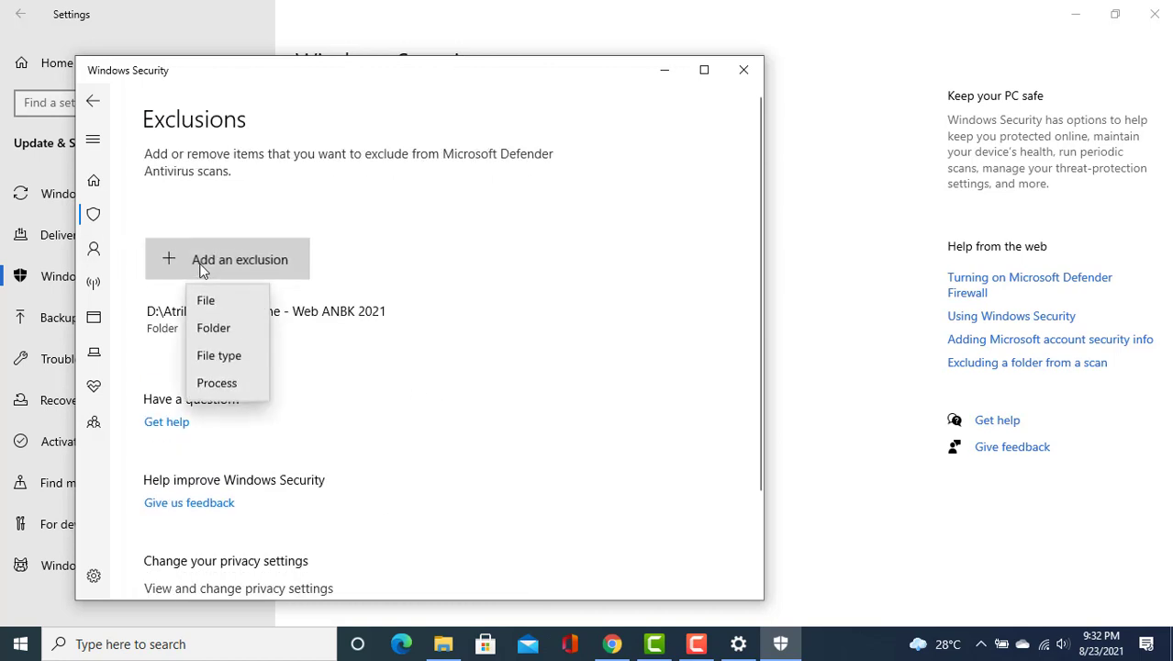
{"action": "left_click", "coordinate": [221, 332]}
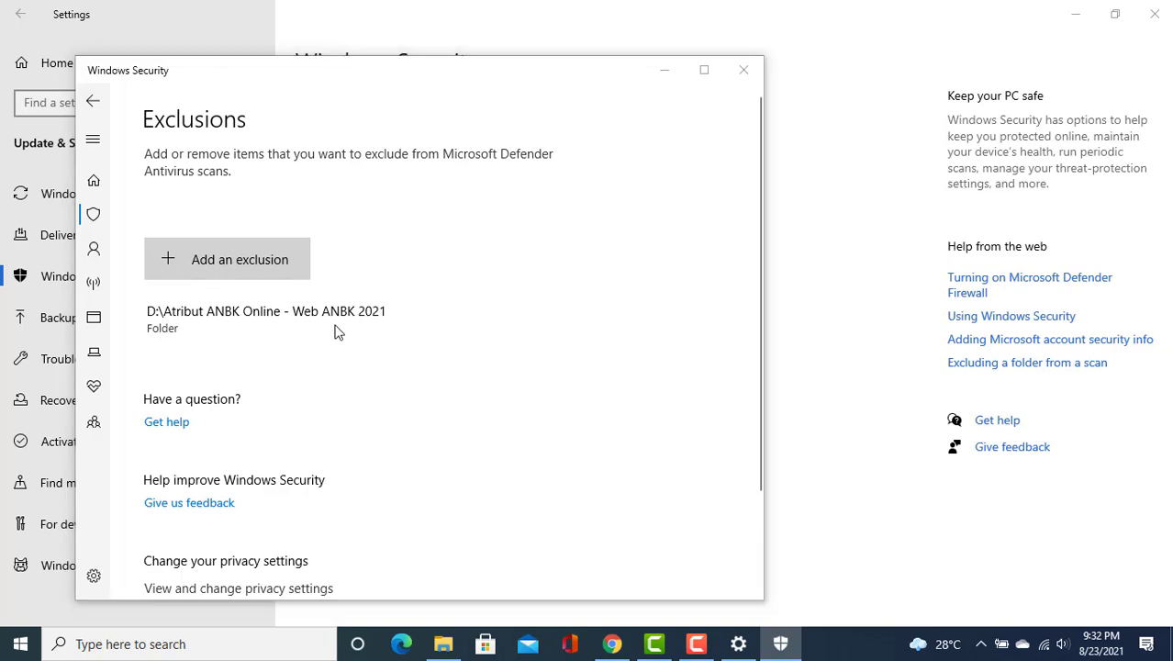
{"action": "left_click", "coordinate": [153, 272]}
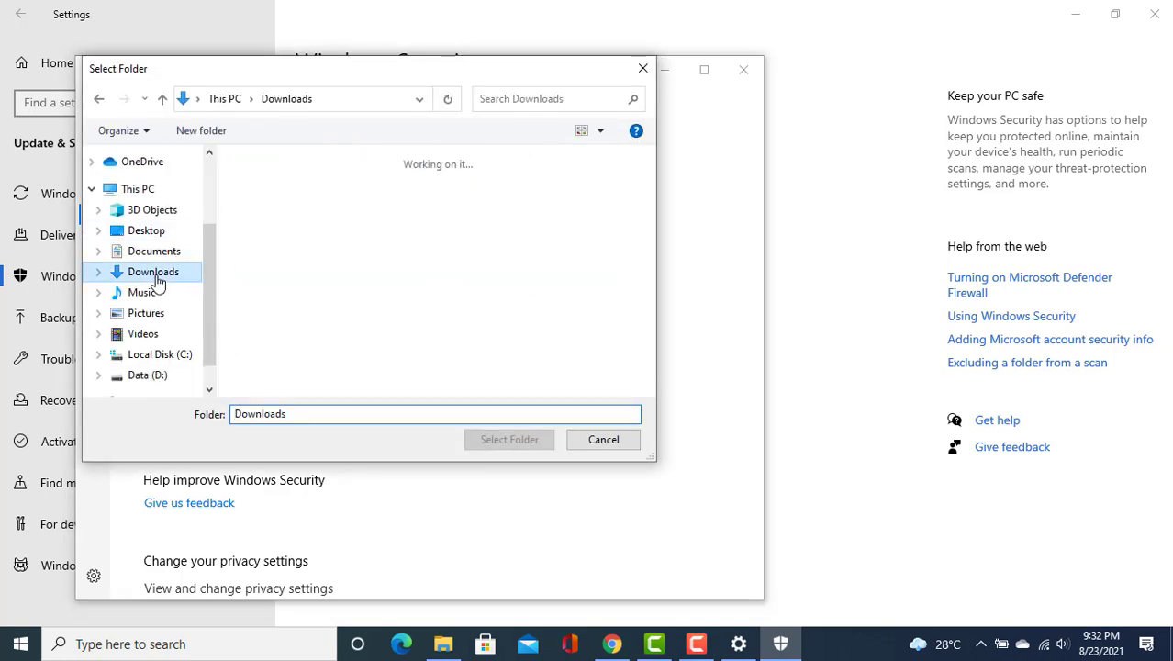
{"action": "scroll", "coordinate": [293, 243], "scroll_direction": "down", "scroll_amount": 1}
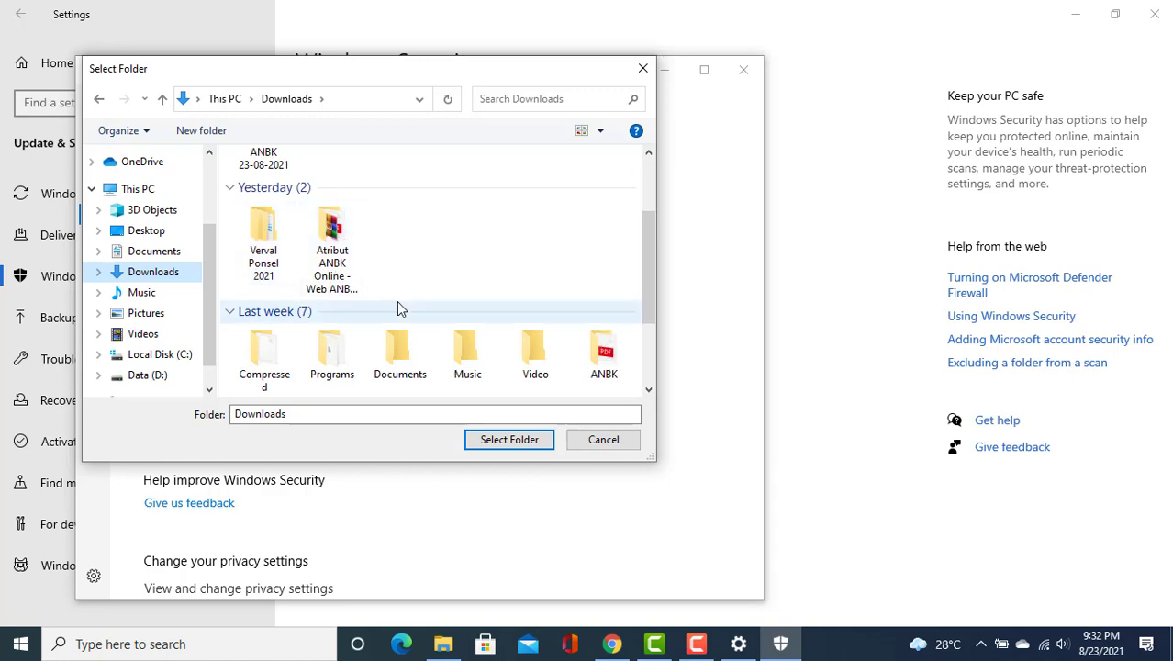
{"action": "scroll", "coordinate": [397, 300], "scroll_direction": "up", "scroll_amount": 1}
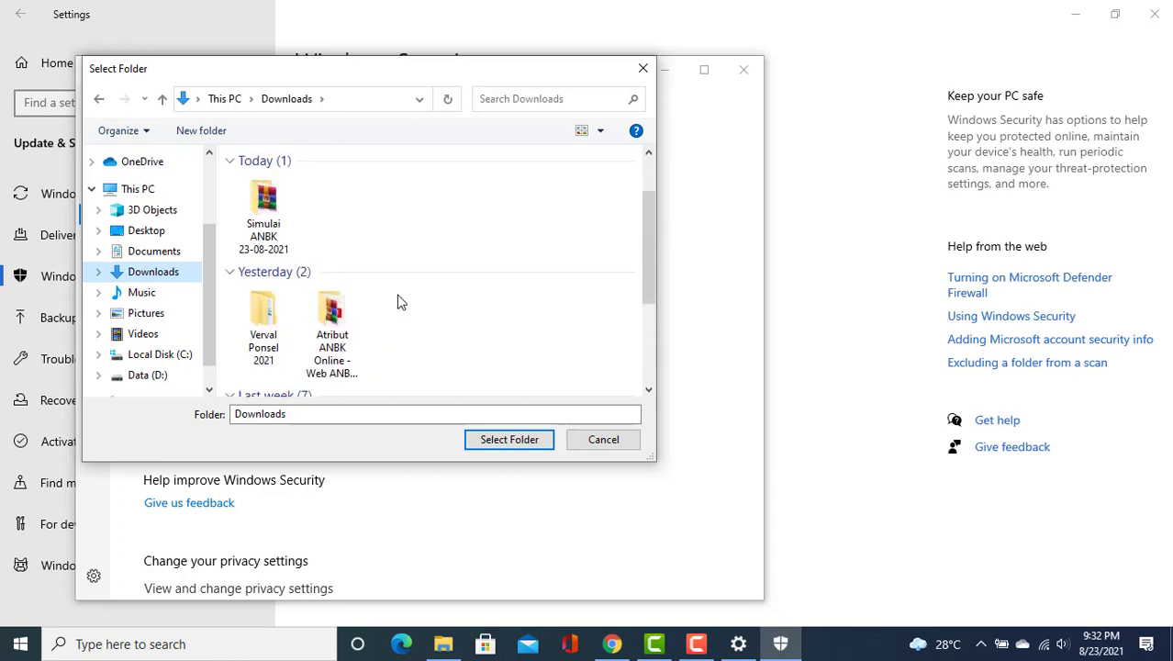
{"action": "left_click", "coordinate": [268, 209]}
{"action": "left_click", "coordinate": [509, 440]}
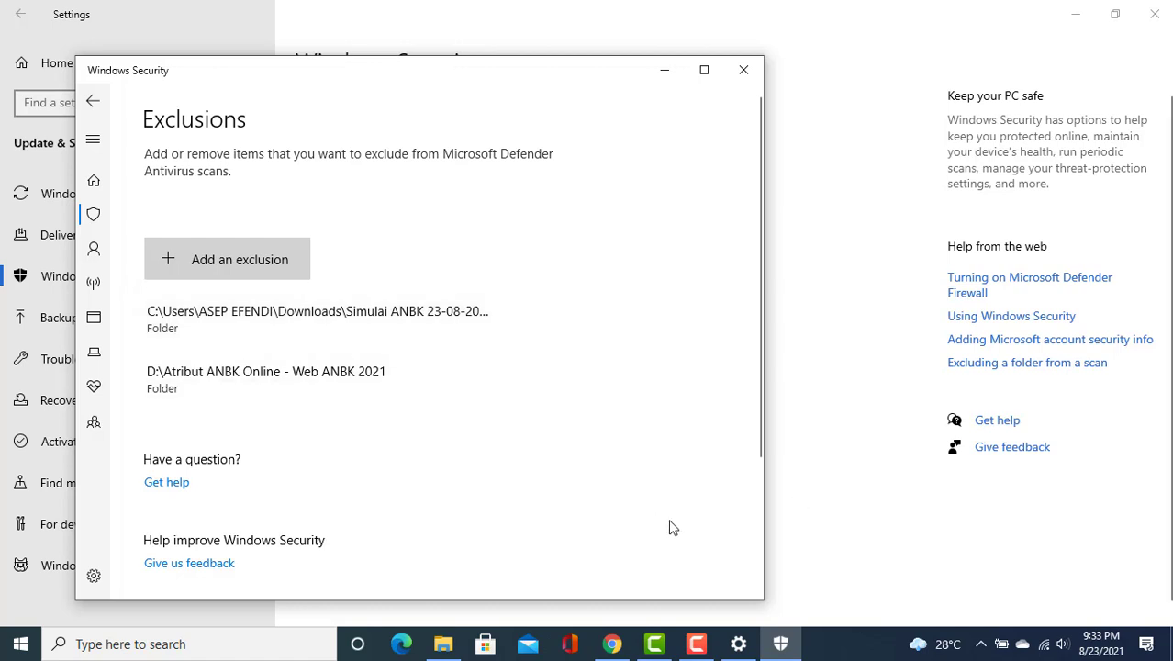
- Close Windows Security and Settings and bring back the Simulai ANBK 23-08-2021 folder window
{"action": "left_click", "coordinate": [743, 77]}
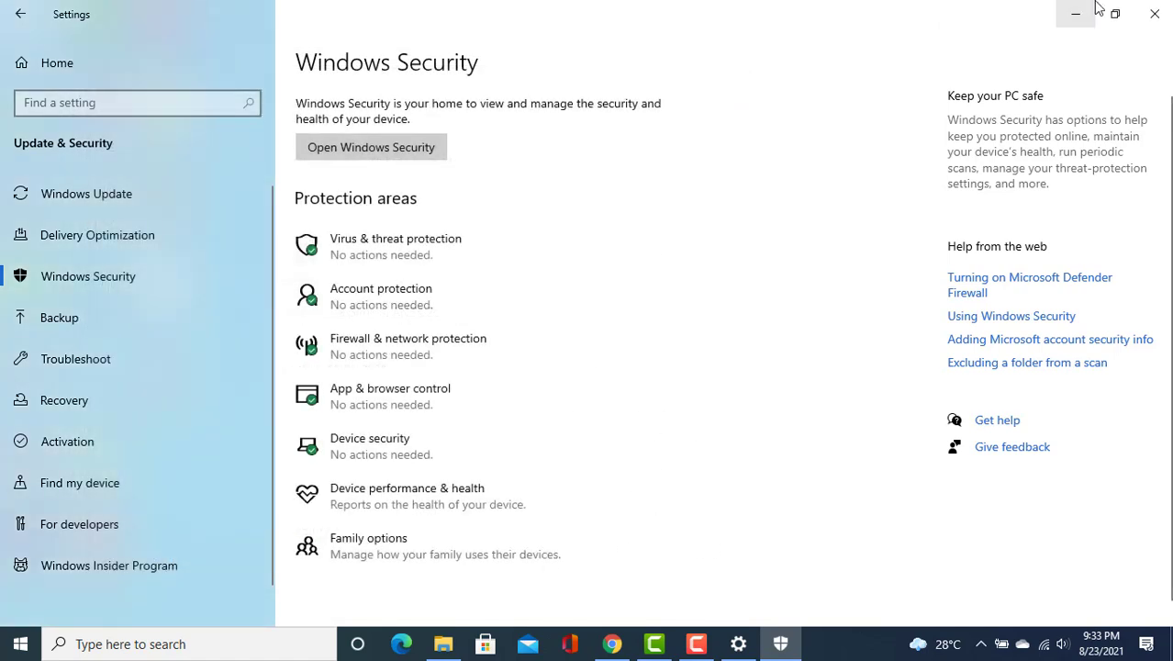
{"action": "left_click", "coordinate": [1155, 15]}
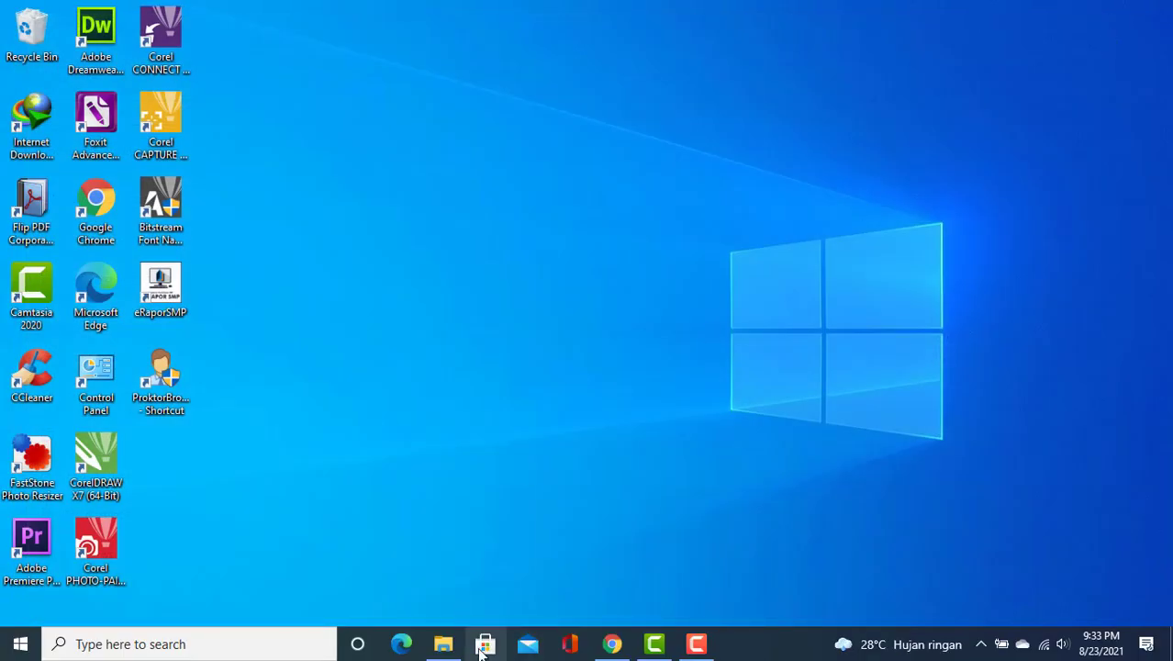
{"action": "left_click", "coordinate": [444, 643]}
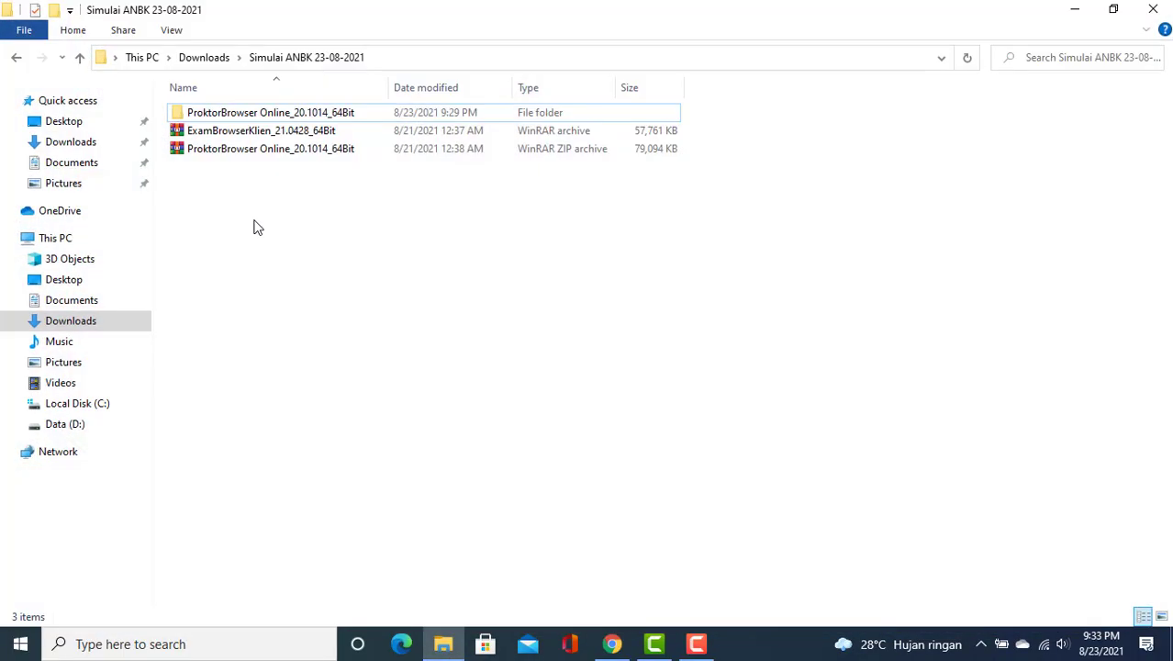
- Extract the ExamBrowserKlien_21.0428_64Bit archive into a folder of the same name and refresh the file list
{"action": "left_click", "coordinate": [247, 136]}
{"action": "right_click", "coordinate": [250, 139]}
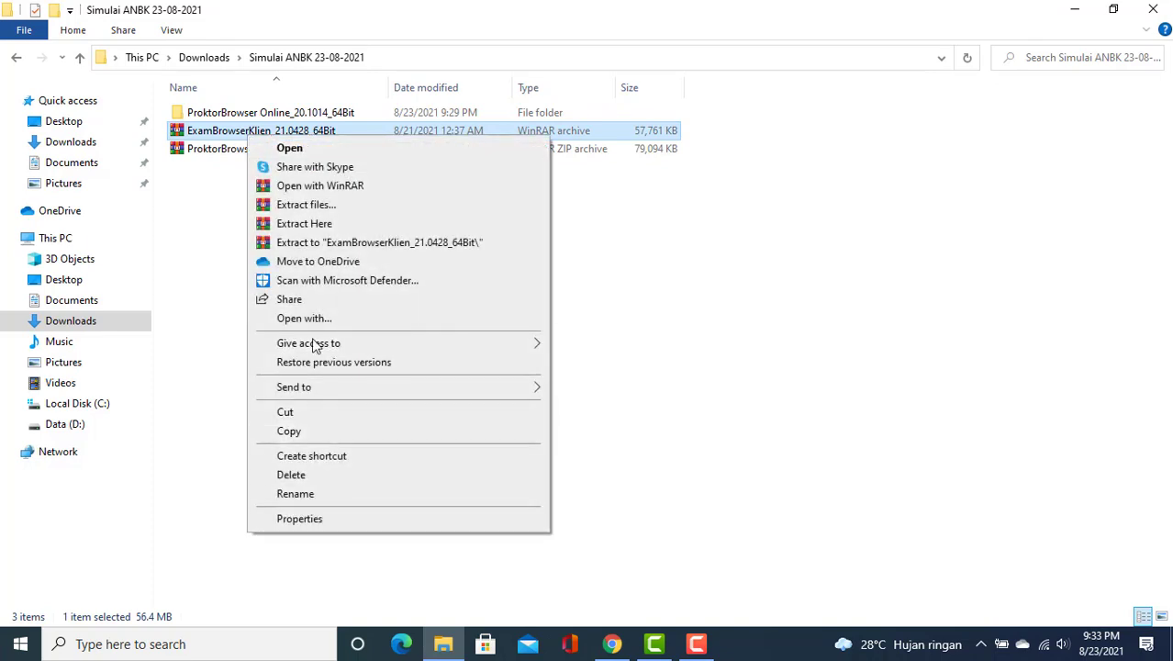
{"action": "left_click", "coordinate": [393, 244]}
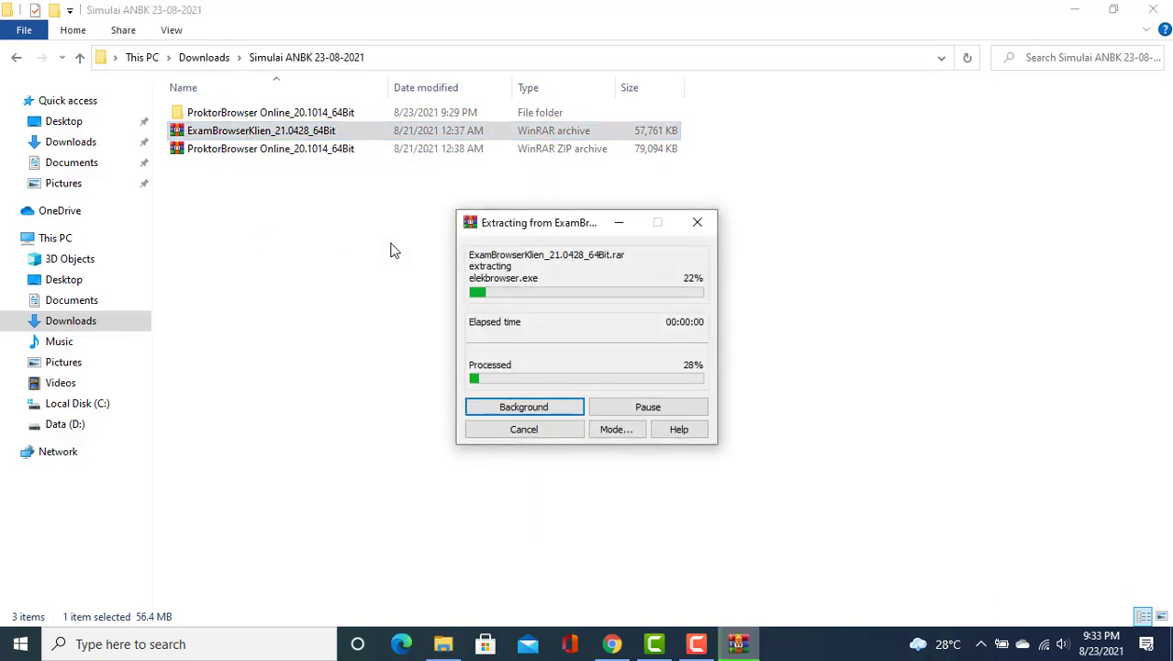
{"action": "right_click", "coordinate": [293, 265]}
{"action": "left_click", "coordinate": [336, 334]}
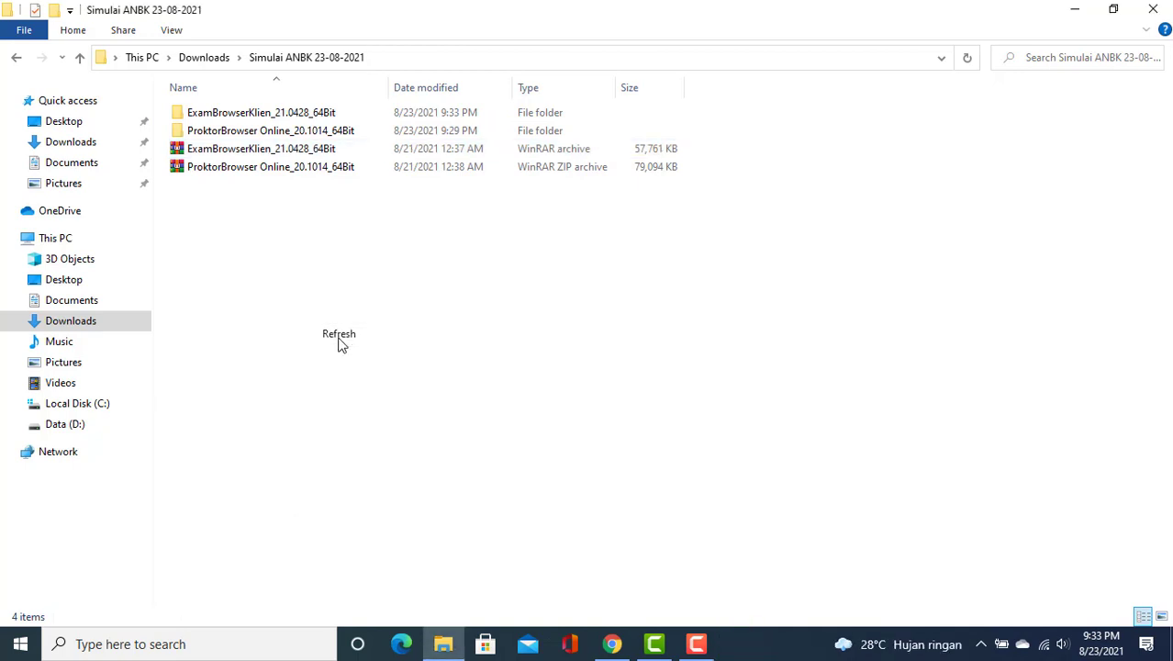
- Create a desktop shortcut for the ExamBrowser application in the extracted ExamBrowserKlien_21.0428_64Bit folder
{"action": "left_click", "coordinate": [220, 117]}
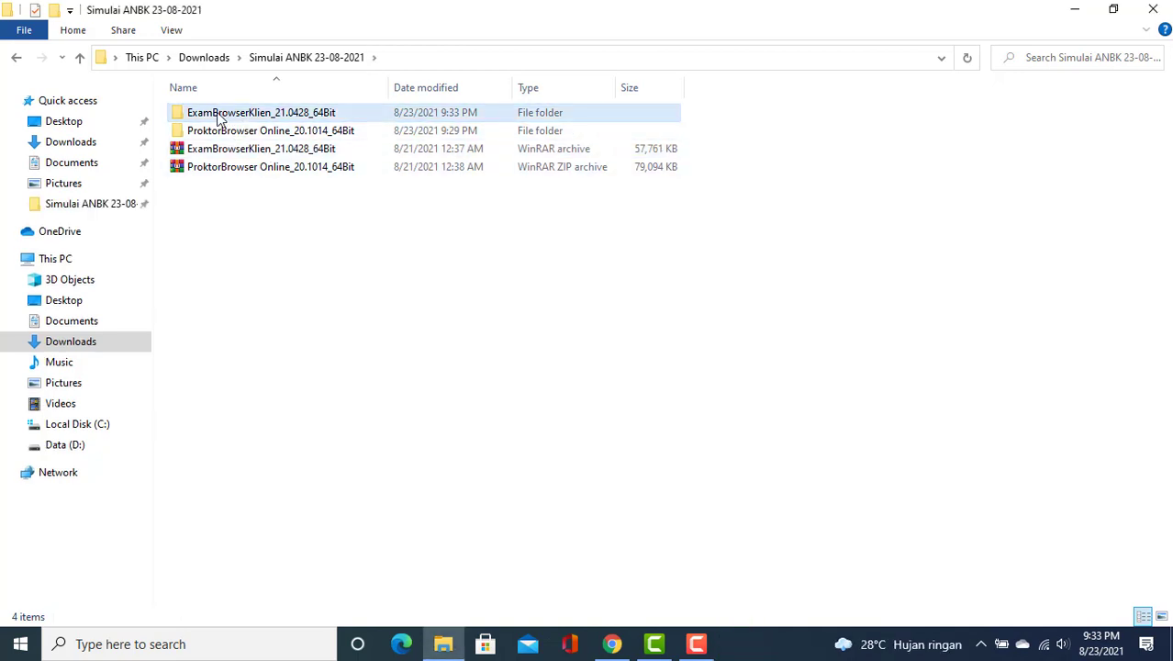
{"action": "double_click", "coordinate": [220, 116]}
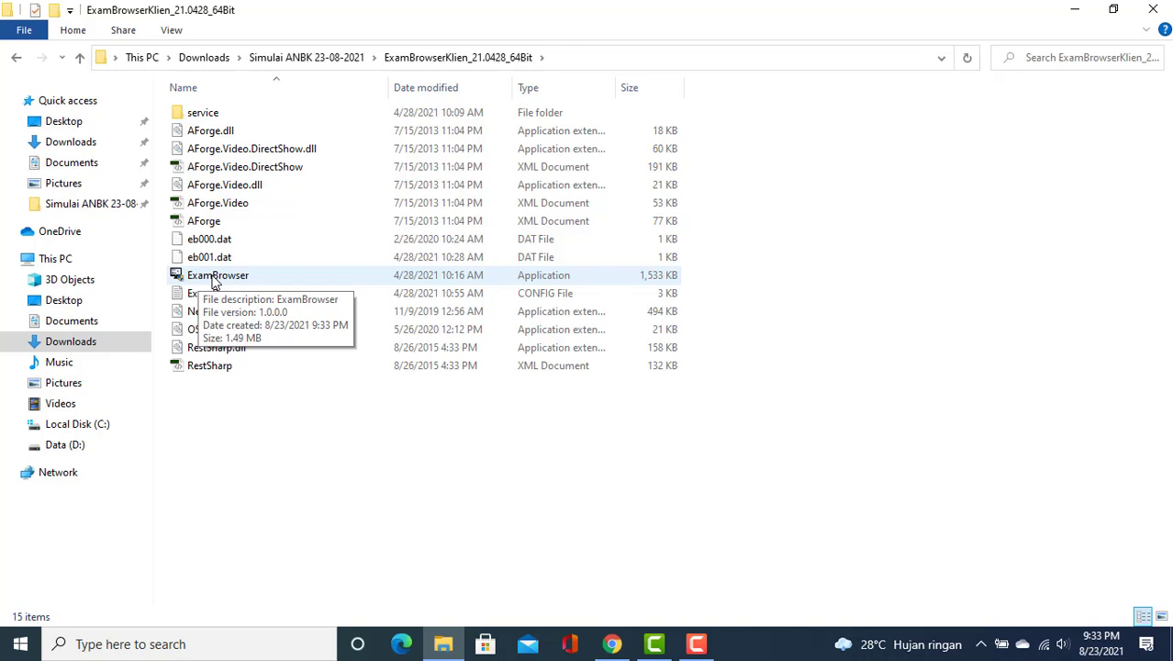
{"action": "left_click", "coordinate": [206, 280]}
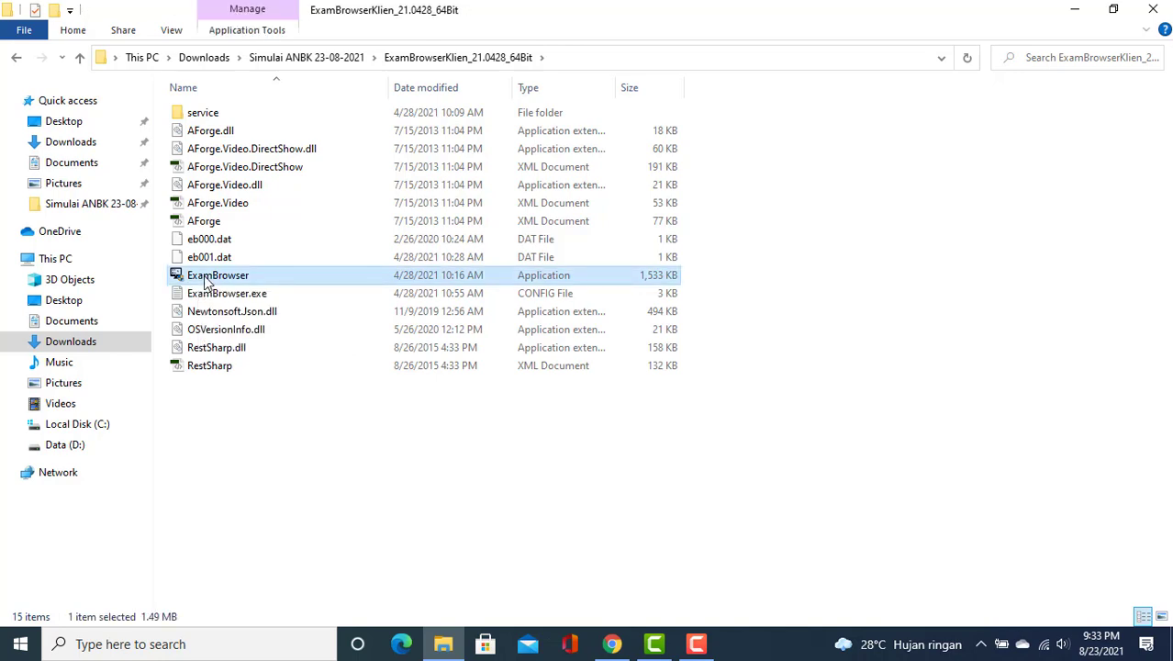
{"action": "right_click", "coordinate": [208, 281]}
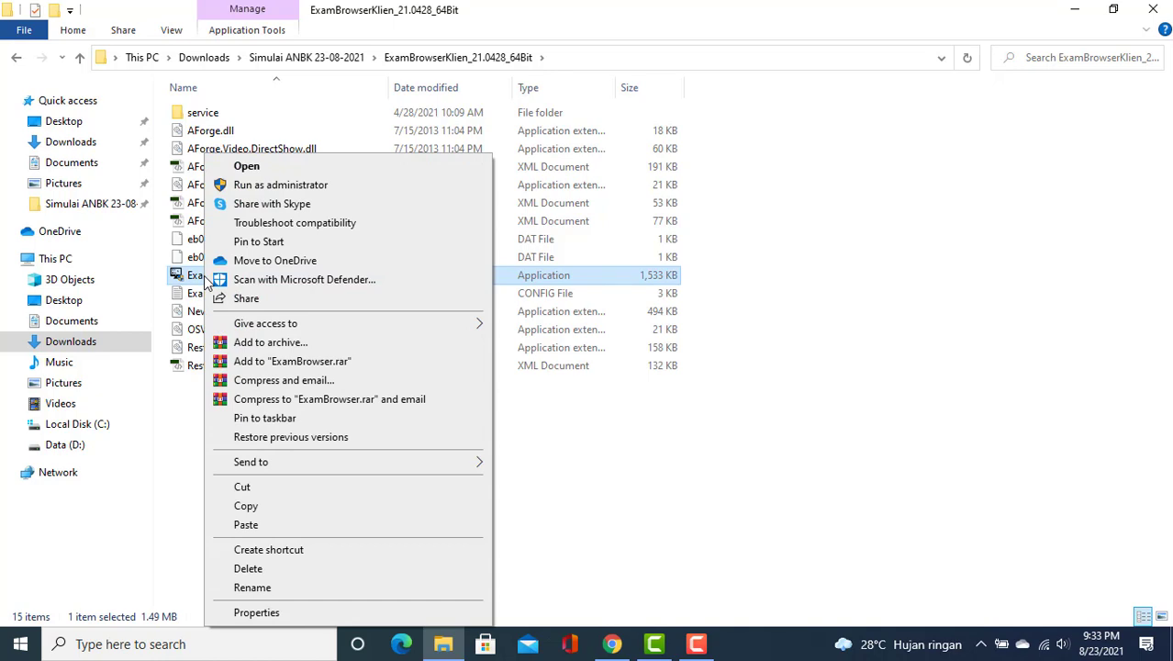
{"action": "mouse_move", "coordinate": [376, 462]}
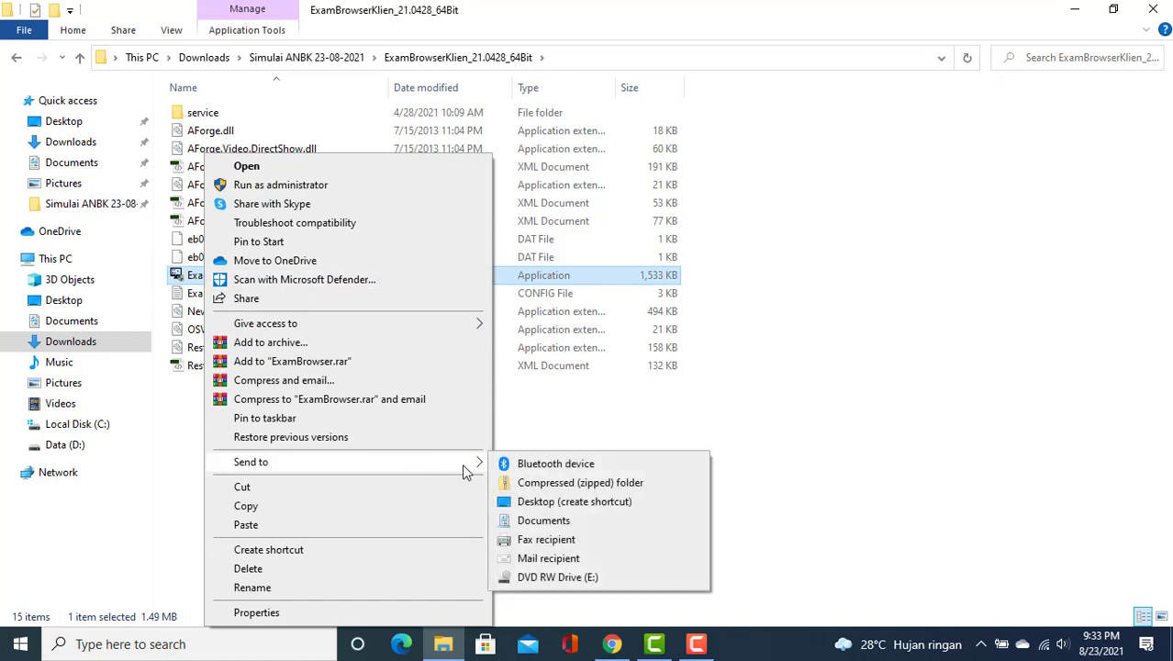
{"action": "left_click", "coordinate": [559, 504]}
- Close the folder window and refresh the desktop
{"action": "left_click", "coordinate": [1153, 9]}
{"action": "right_click", "coordinate": [483, 302]}
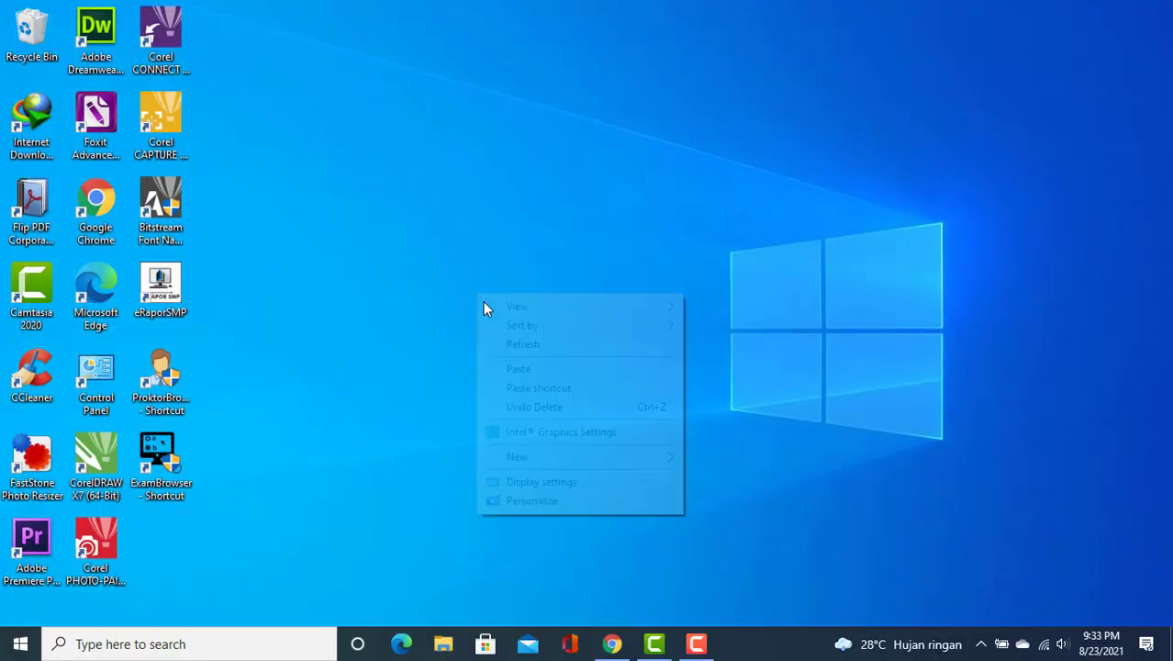
{"action": "left_click", "coordinate": [496, 344]}
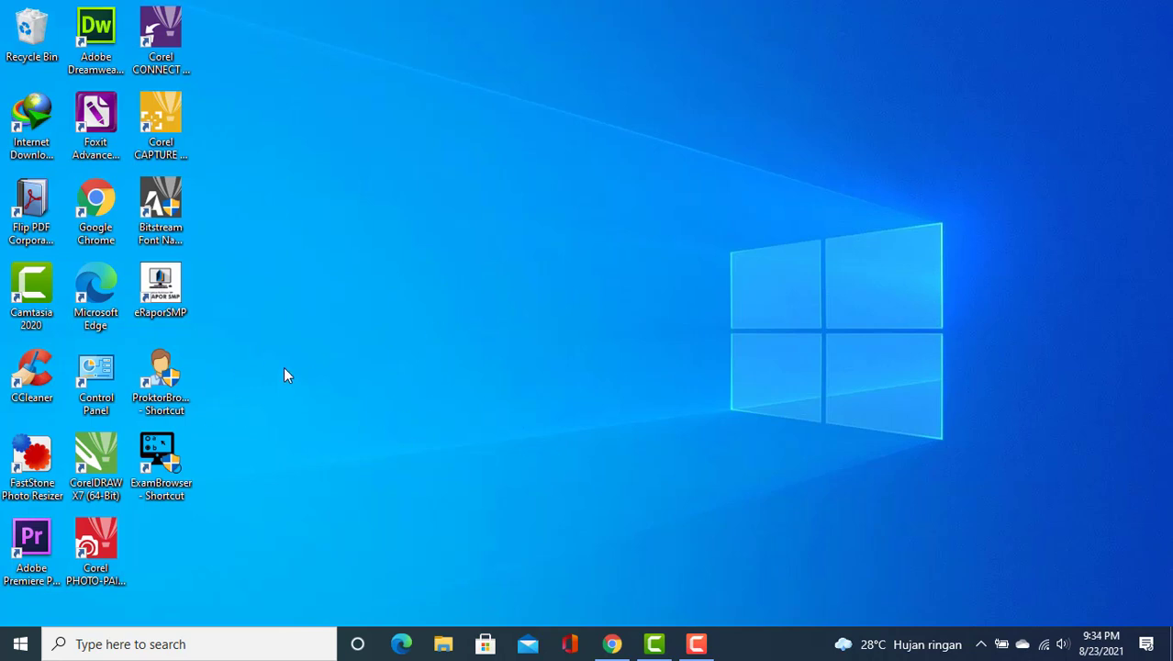
- Run the ProktorBrowser desktop shortcut as administrator
{"action": "left_click", "coordinate": [166, 371]}
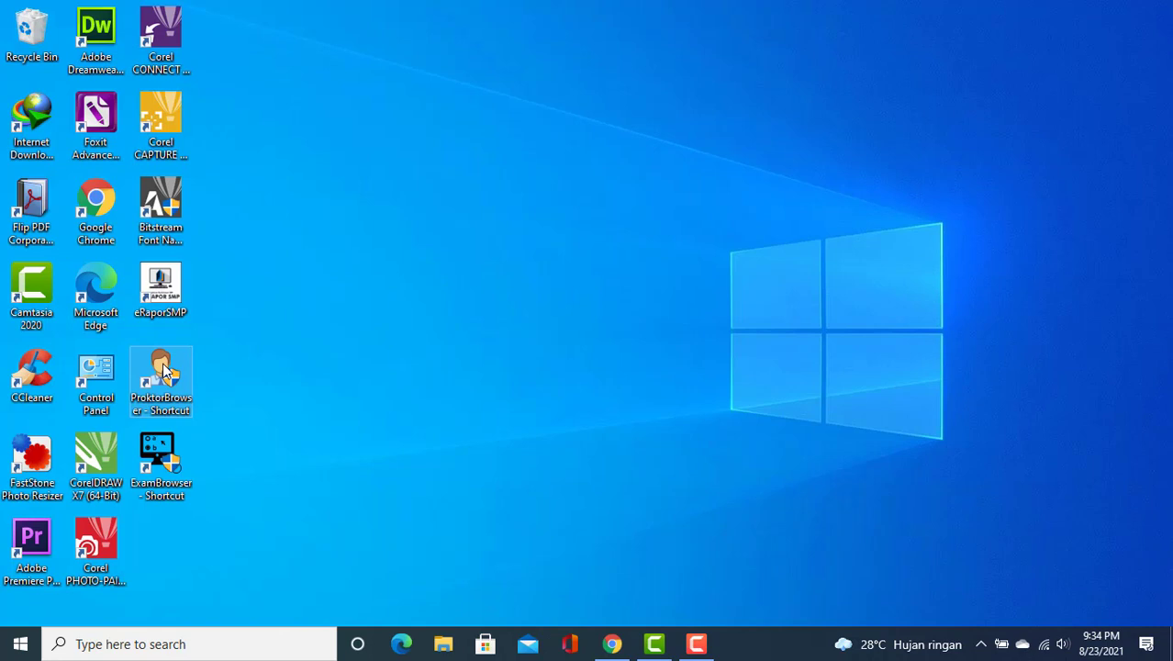
{"action": "right_click", "coordinate": [163, 369]}
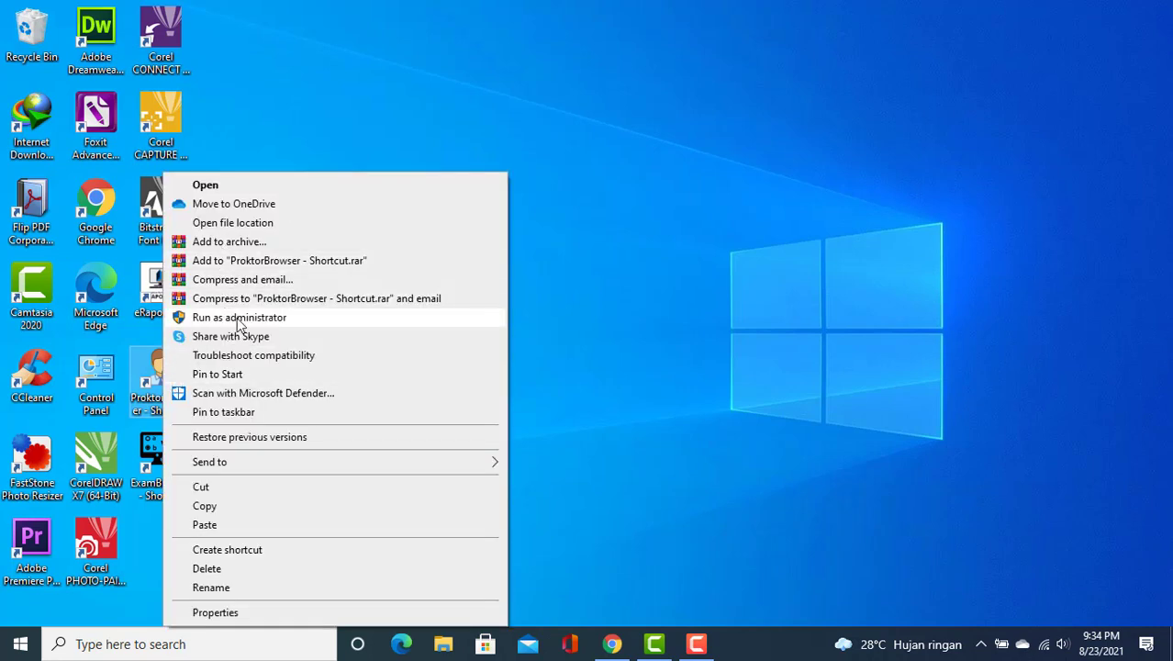
{"action": "left_click", "coordinate": [243, 320]}
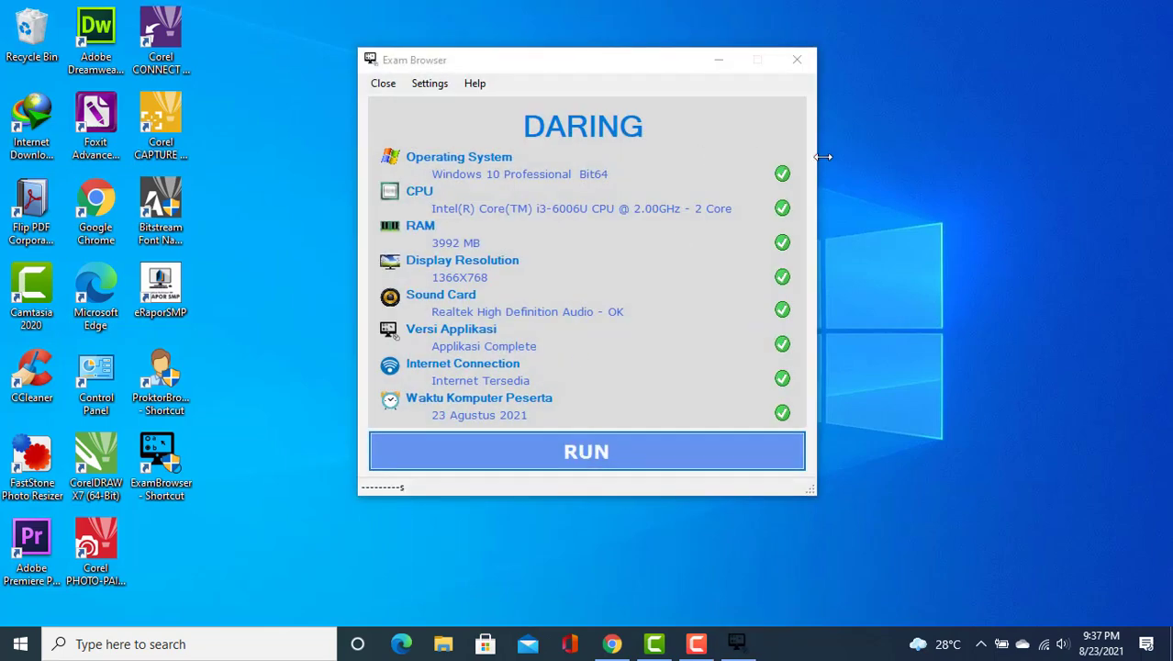
- Run the exam client from Exam Browser's DARING system check and leave the PUSPENDIK CBT login page
{"action": "left_click", "coordinate": [602, 458]}
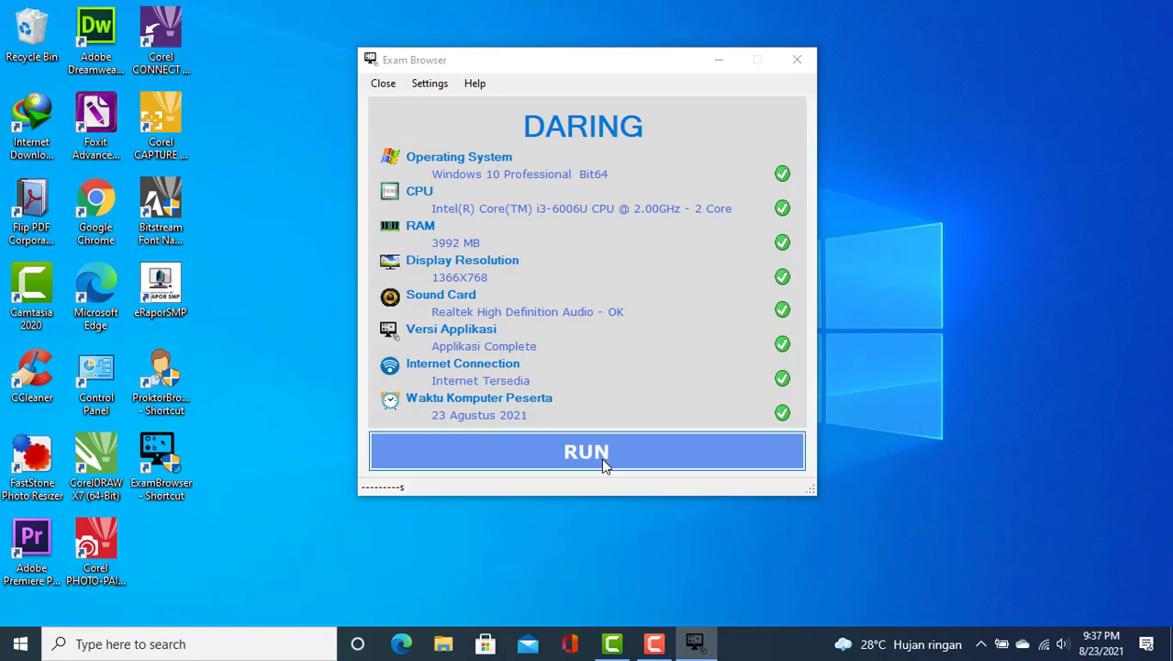
{"action": "left_click", "coordinate": [601, 458]}
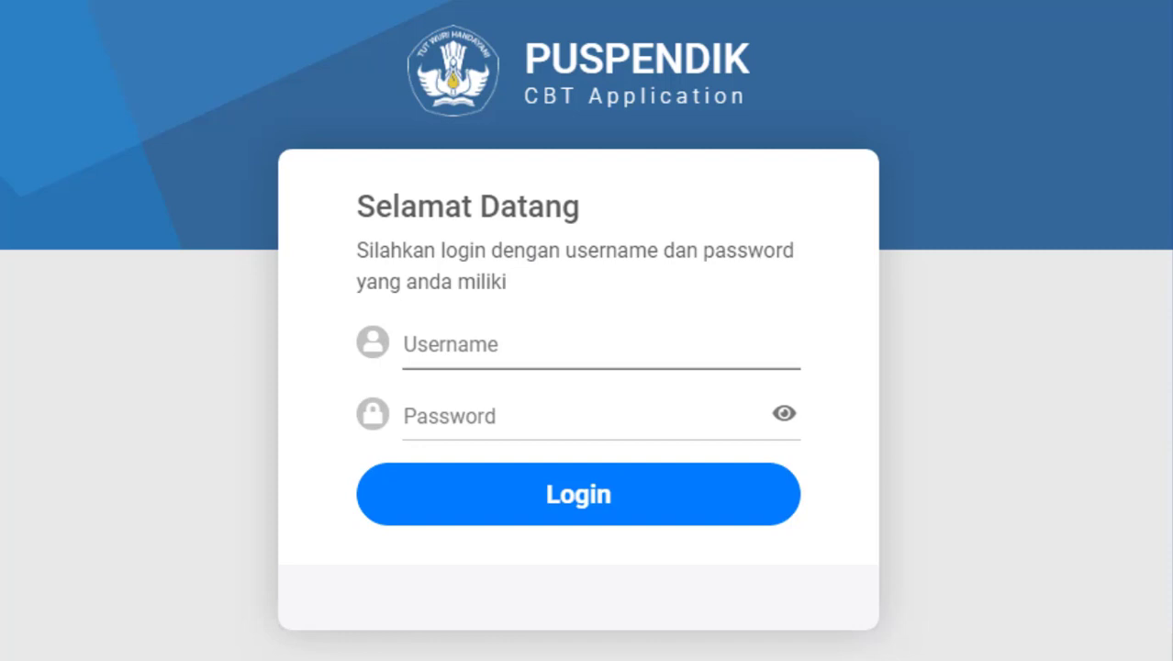
{"action": "left_click", "coordinate": [492, 280]}
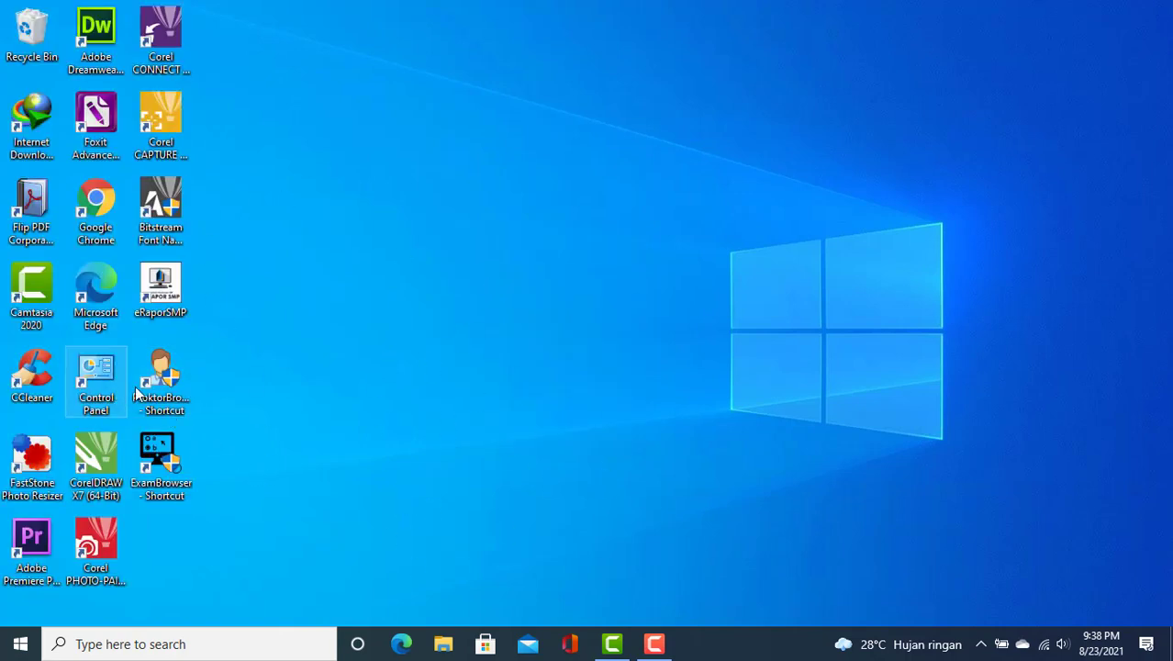
- Open Google Chrome maximized and view the Prosedur Pelaksanaan Simulasi AN announcement on the anbk.kemdikbud.go.id dashboard
{"action": "double_click", "coordinate": [107, 203]}
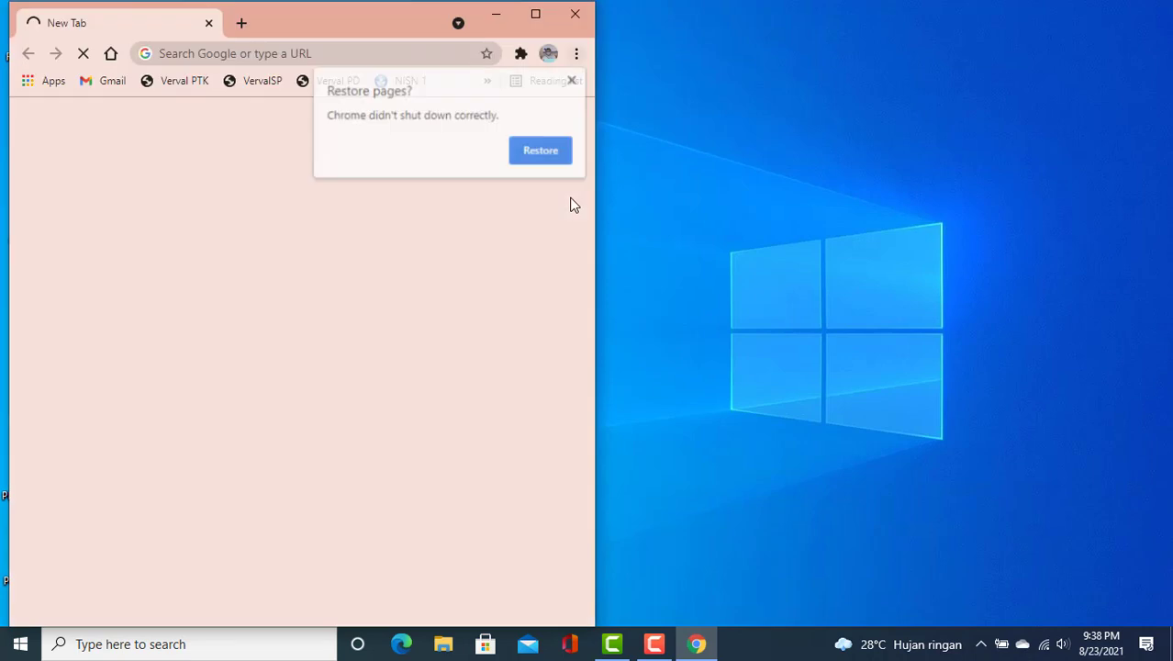
{"action": "left_click", "coordinate": [539, 12]}
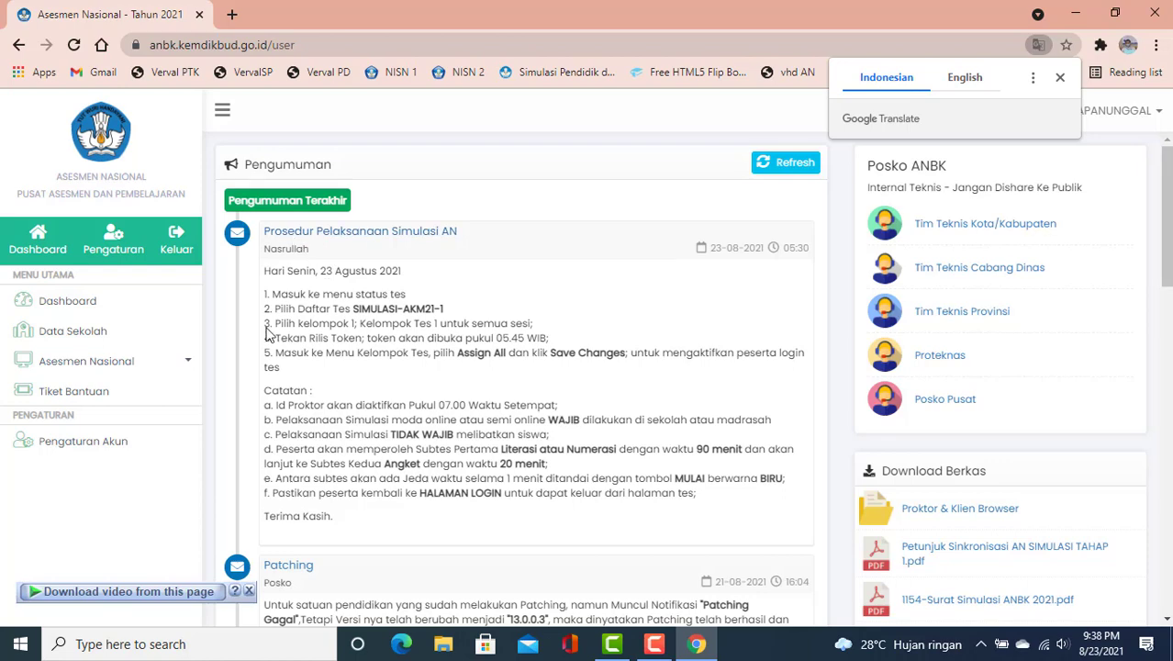
{"action": "scroll", "coordinate": [408, 304], "scroll_direction": "down", "scroll_amount": 1}
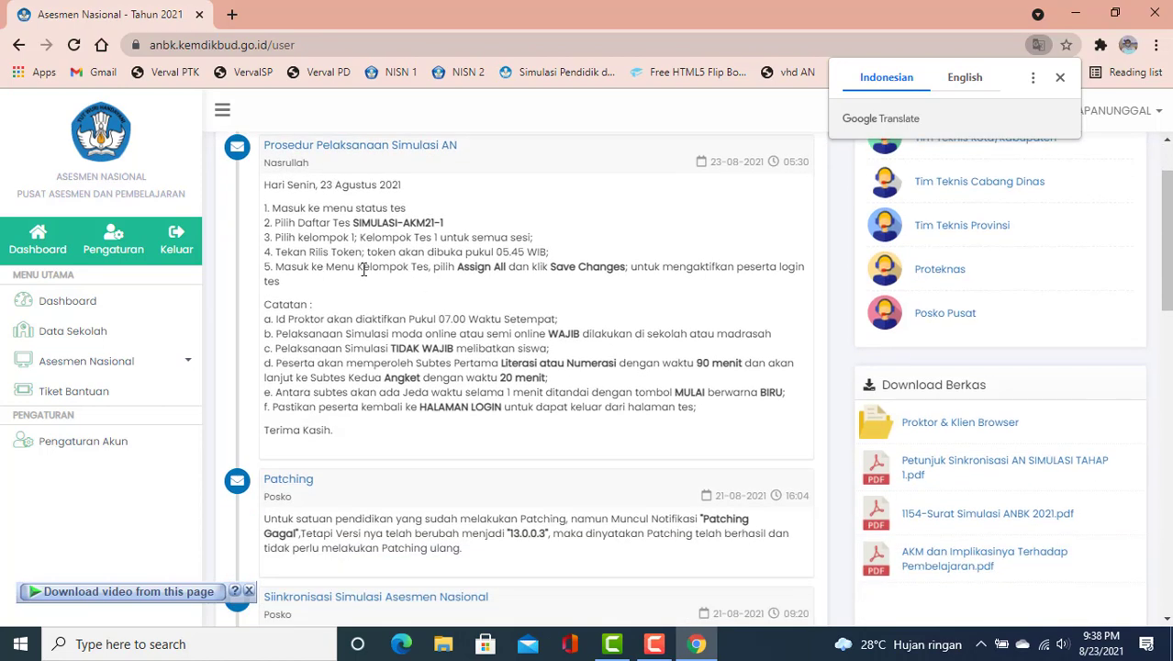